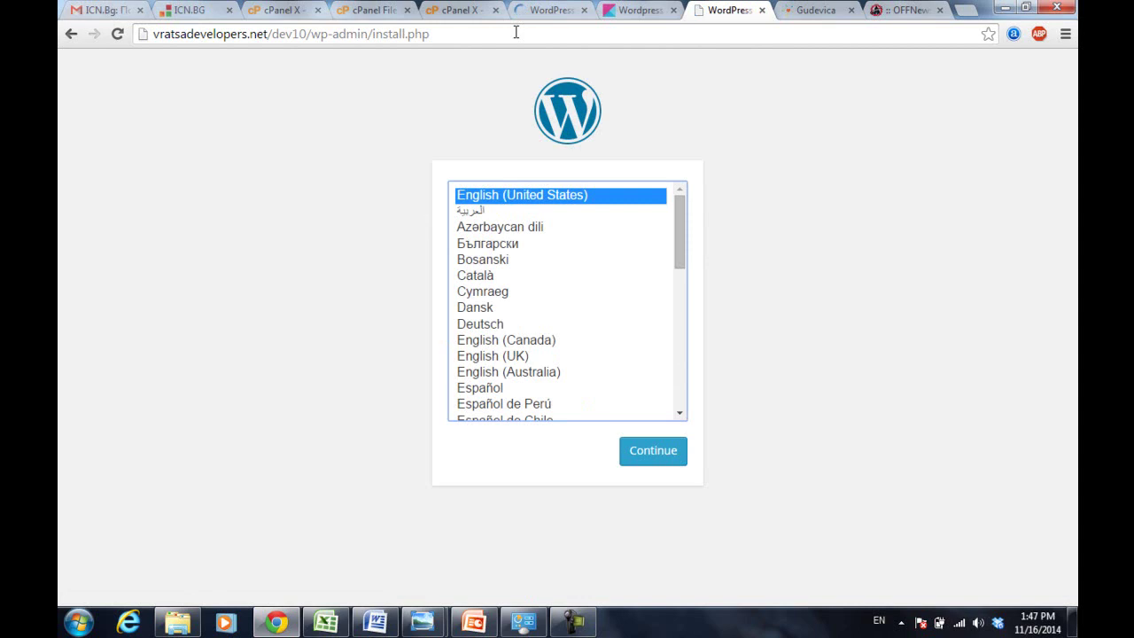
- Continue past the language screen to the installer form and switch the keyboard layout
left_click(655, 456)
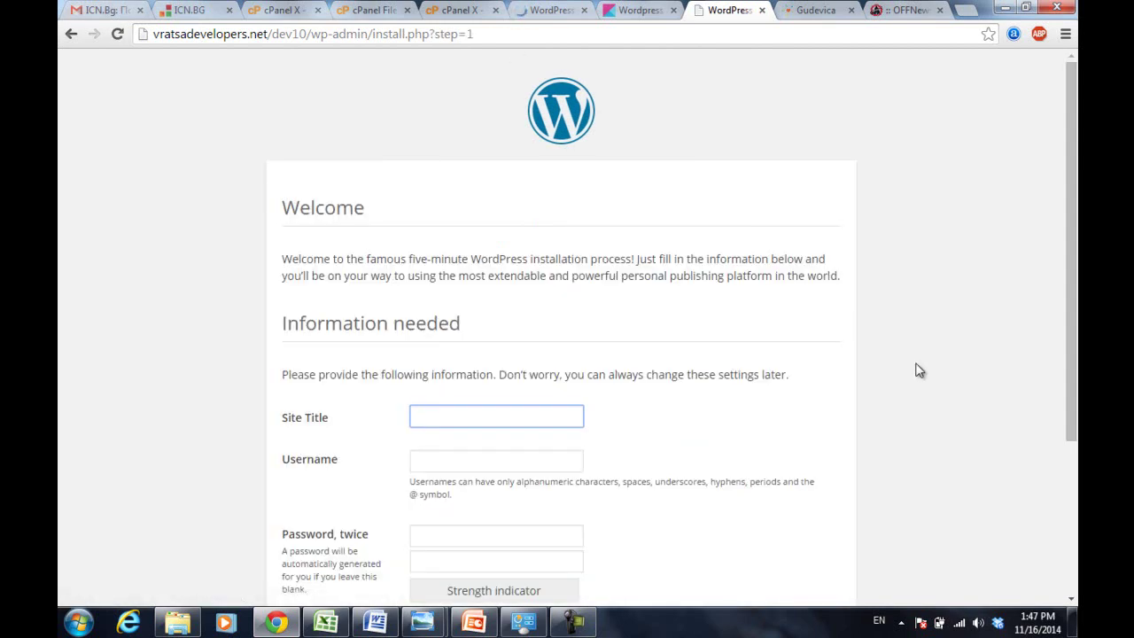
left_click_drag(1069, 212, 1077, 327)
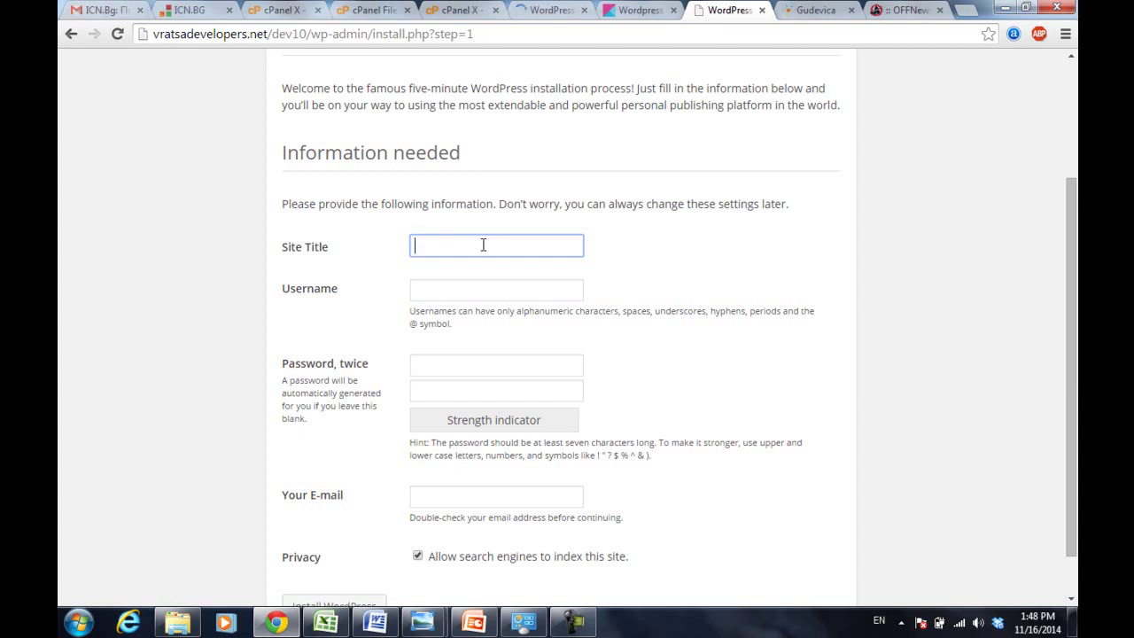
key("alt+shift")
key("alt+shift")
- Enter site title 'Wordpress', username 'admin', and the administrator password in both fields
type("Wordpress")
left_click(479, 290)
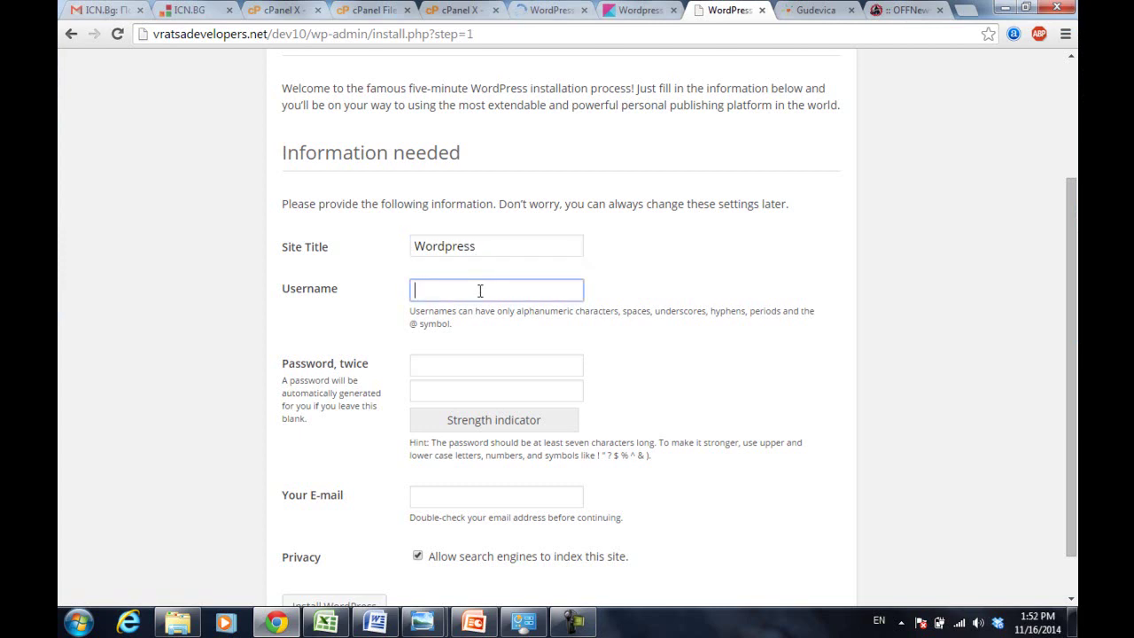
type("admin")
left_click(548, 373)
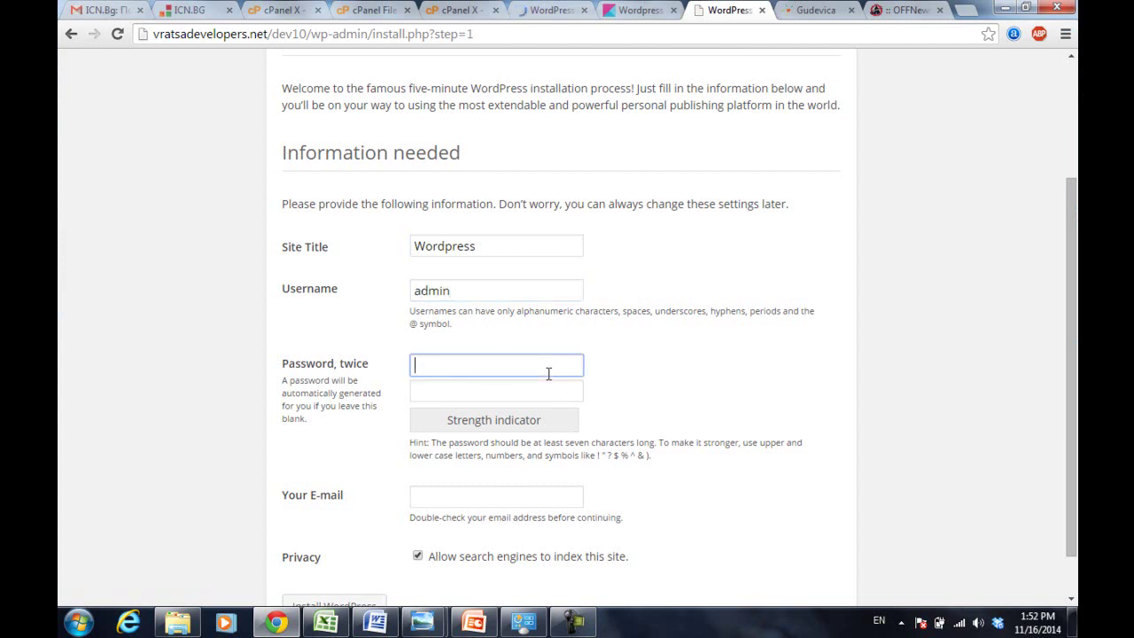
type("admin123")
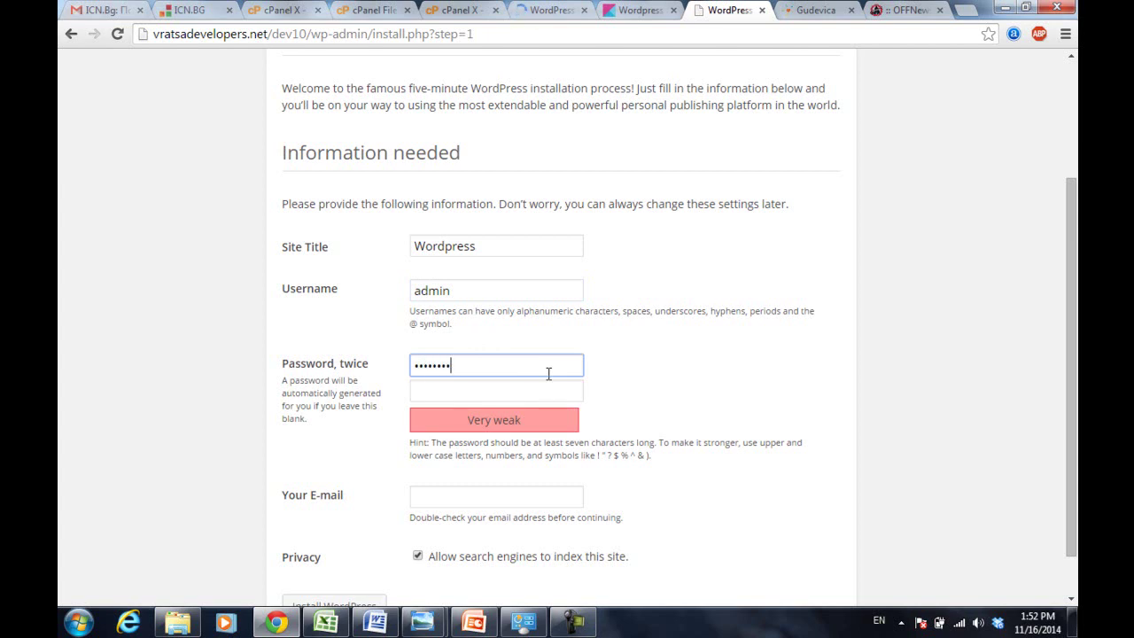
type("4")
key("Tab")
type("admin1234")
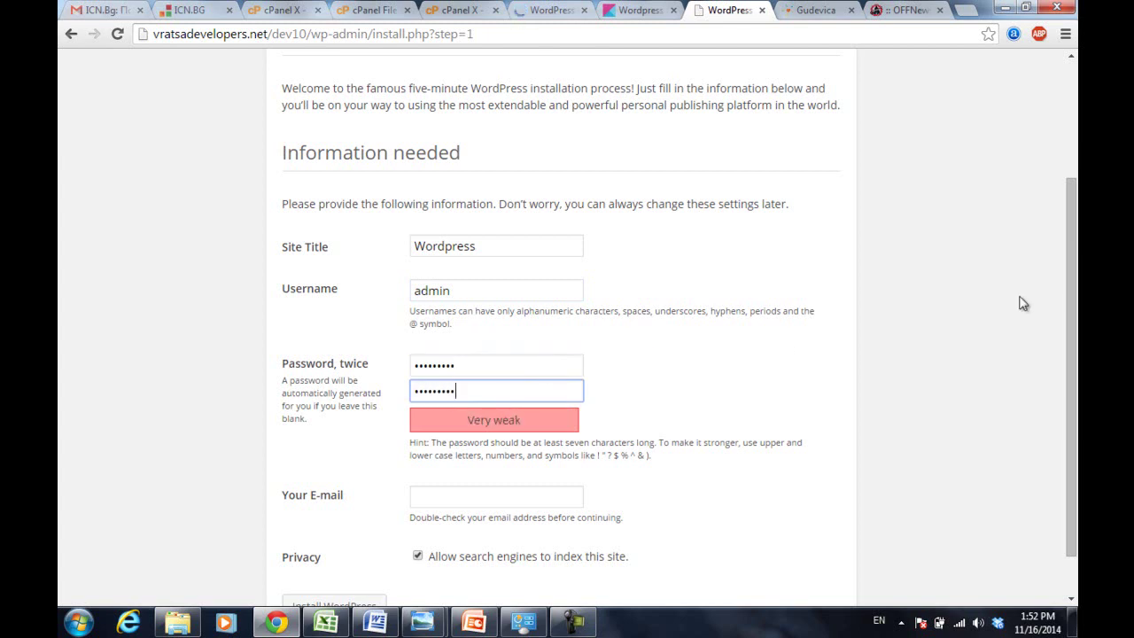
- Fill in the admin e-mail, turn off search engine indexing, and install WordPress
left_click_drag(1067, 279, 1067, 377)
left_click(541, 454)
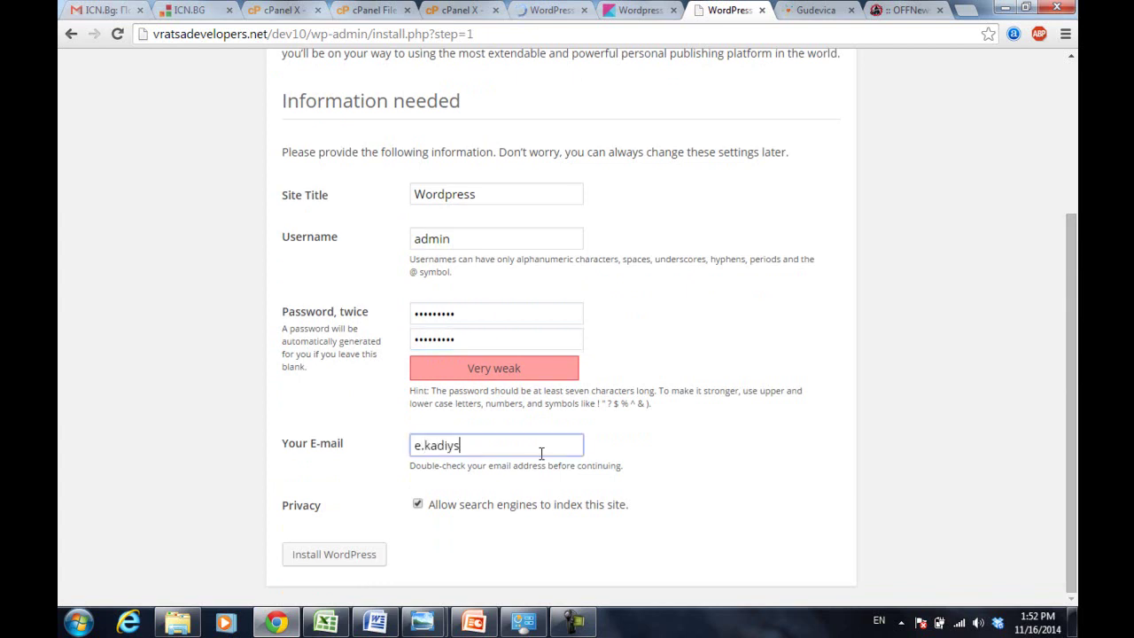
left_click(417, 504)
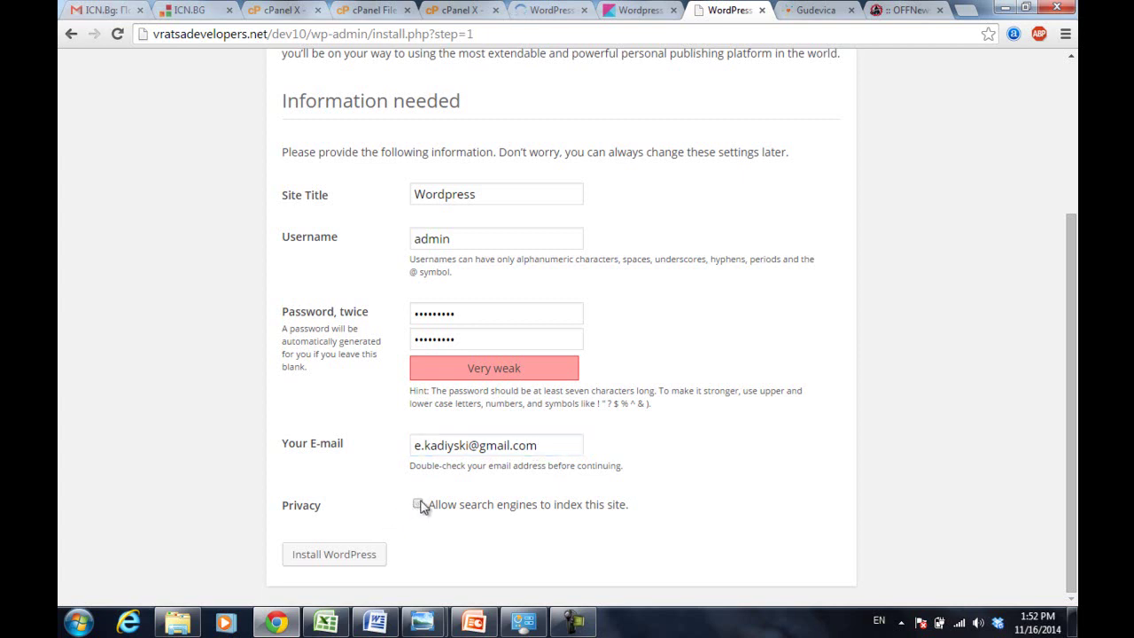
left_click(333, 556)
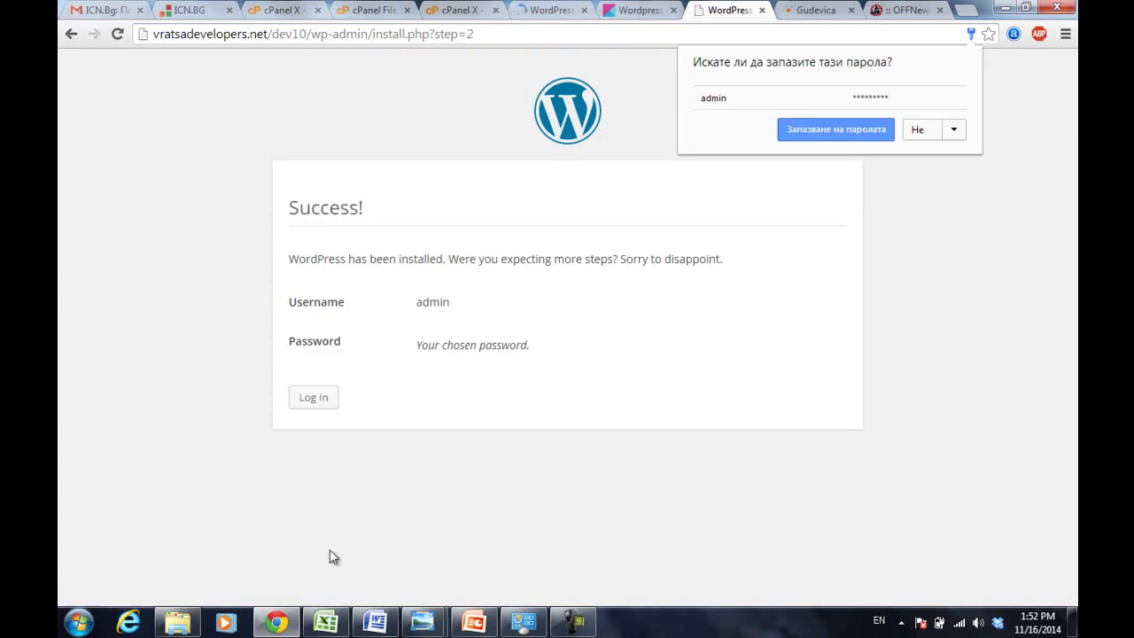
- Log in on wp-login.php as 'admin' with the account password
left_click(312, 399)
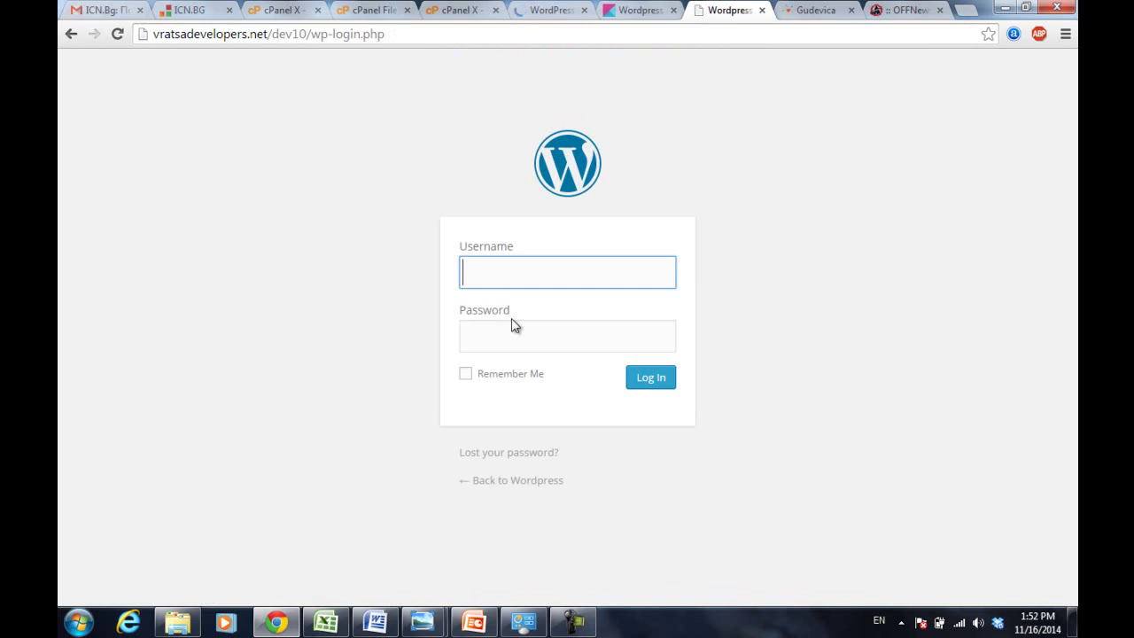
left_click(559, 284)
type("admin")
key("Tab")
type("•••••••••")
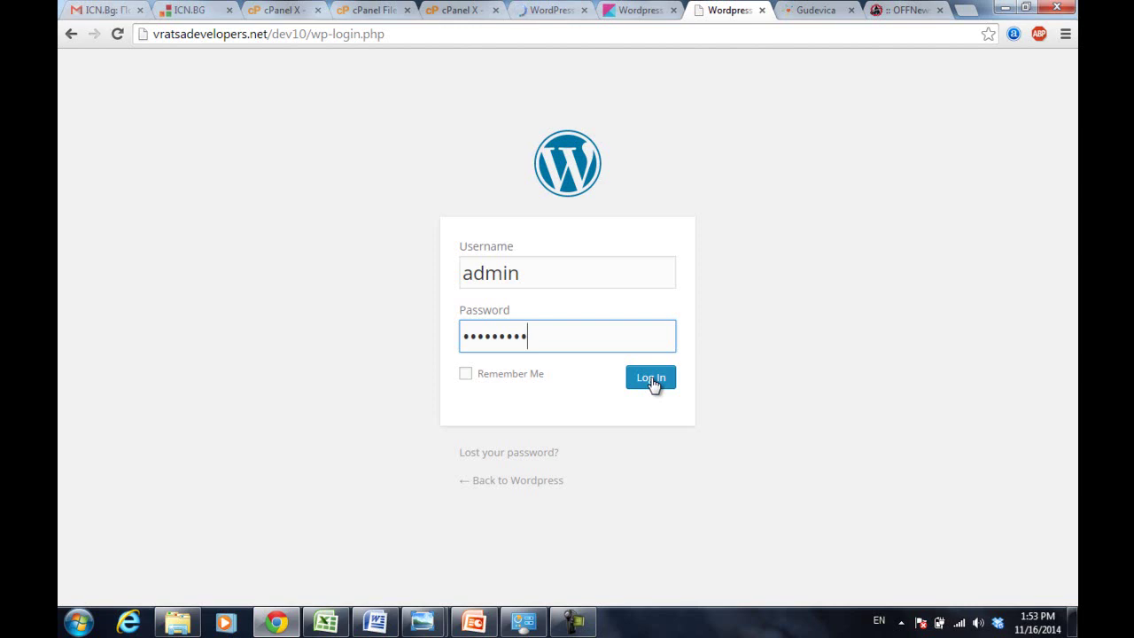
left_click(656, 387)
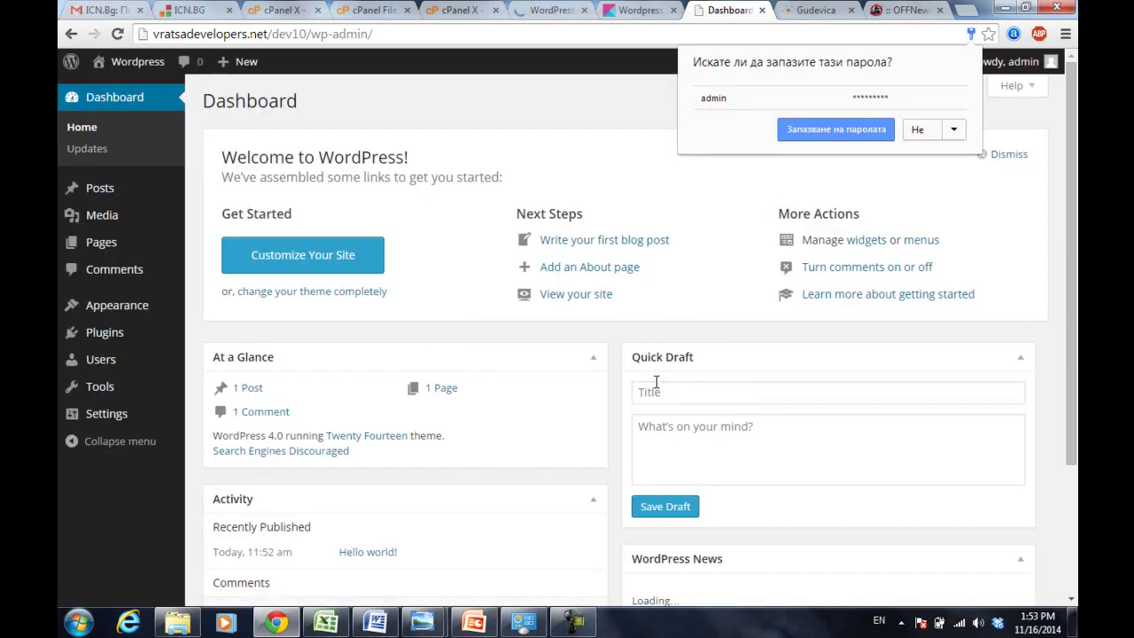
- Decline Chrome's offer to save the password and select the site address in the URL
left_click(916, 133)
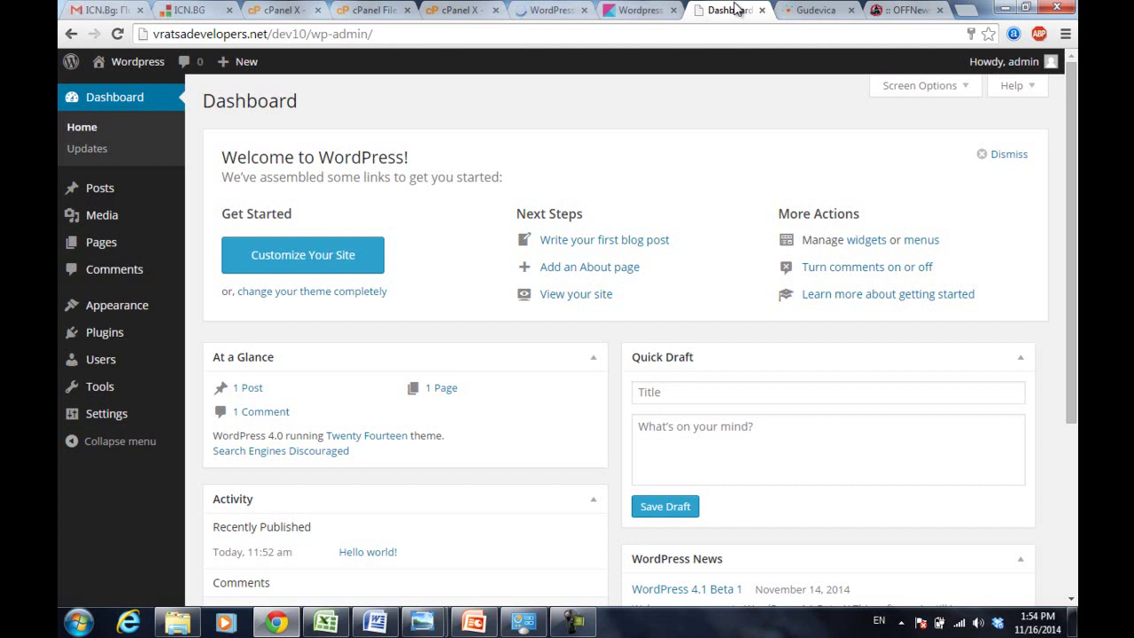
left_click_drag(307, 34, 59, 71)
key("ctrl+c")
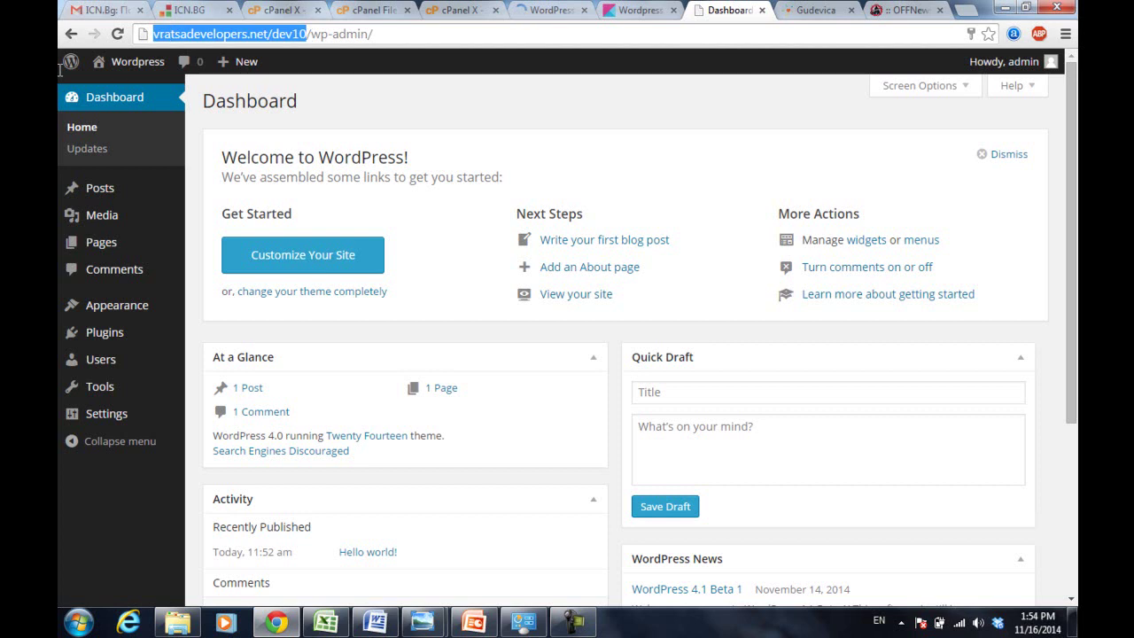
mouse_move(61, 74)
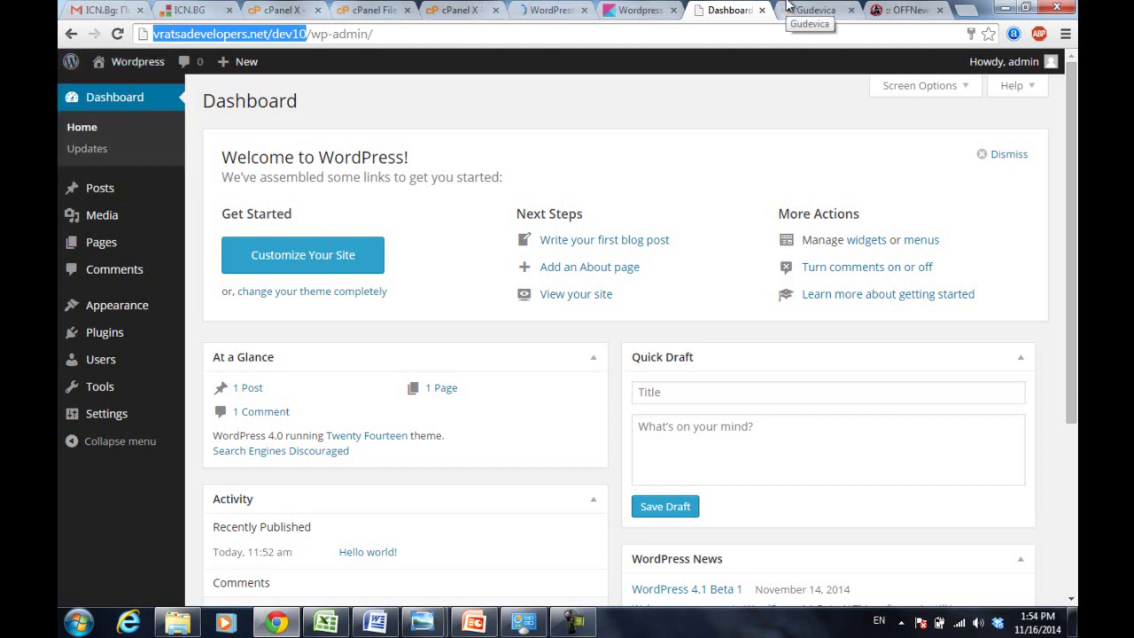
- Close the Gudevica and loading WordPress tabs, then select and deselect the wp-admin part of the URL
left_click(851, 11)
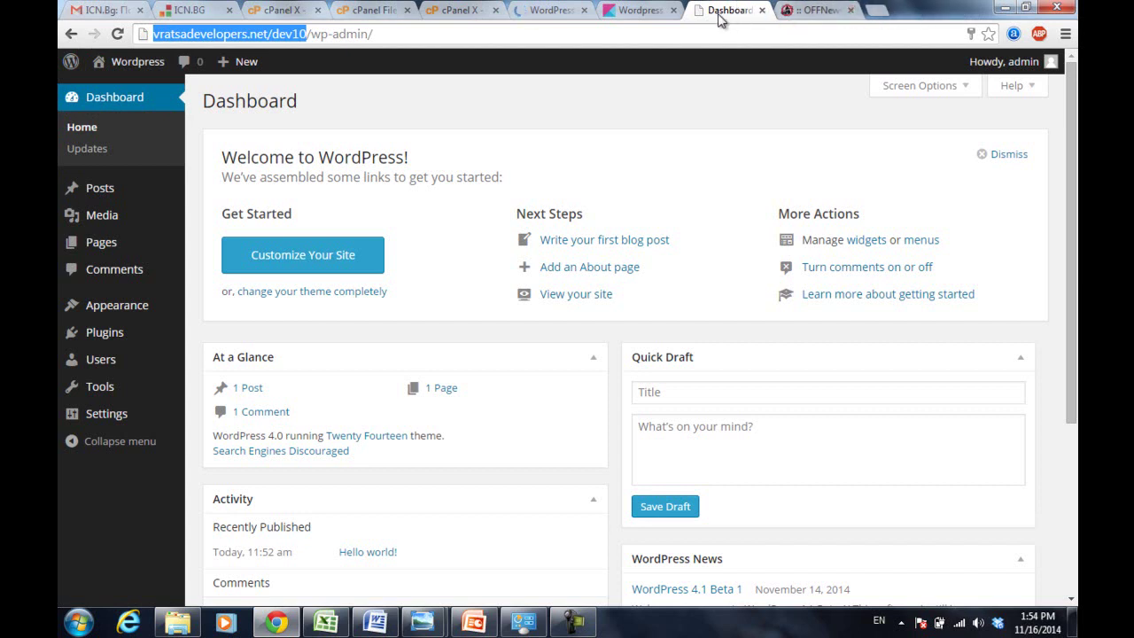
left_click(584, 11)
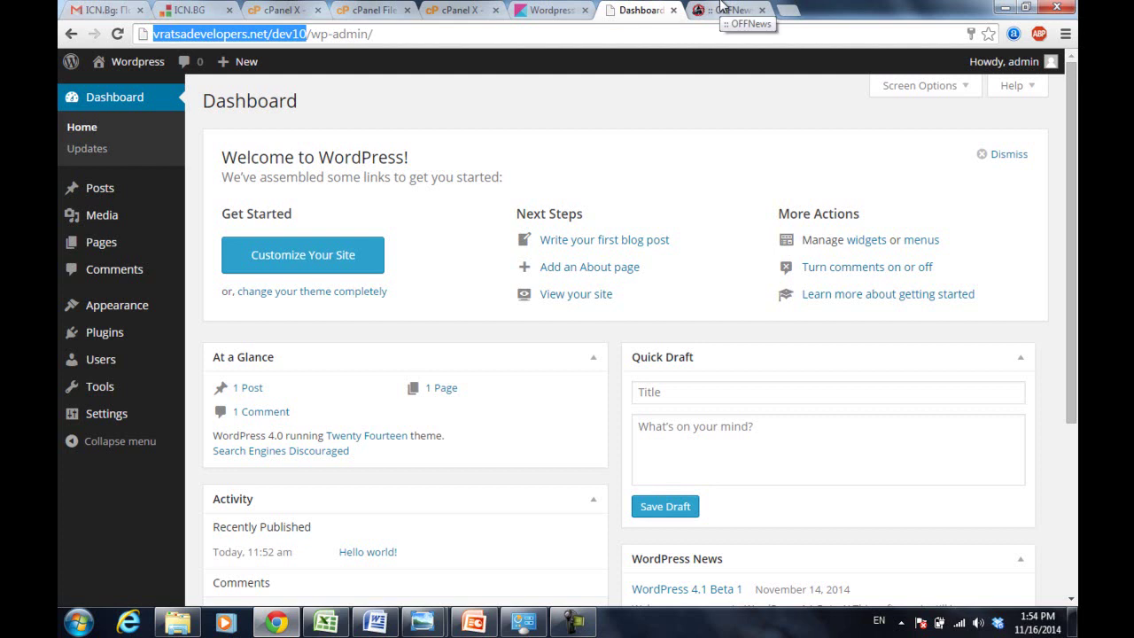
left_click(310, 34)
left_click_drag(306, 34, 386, 34)
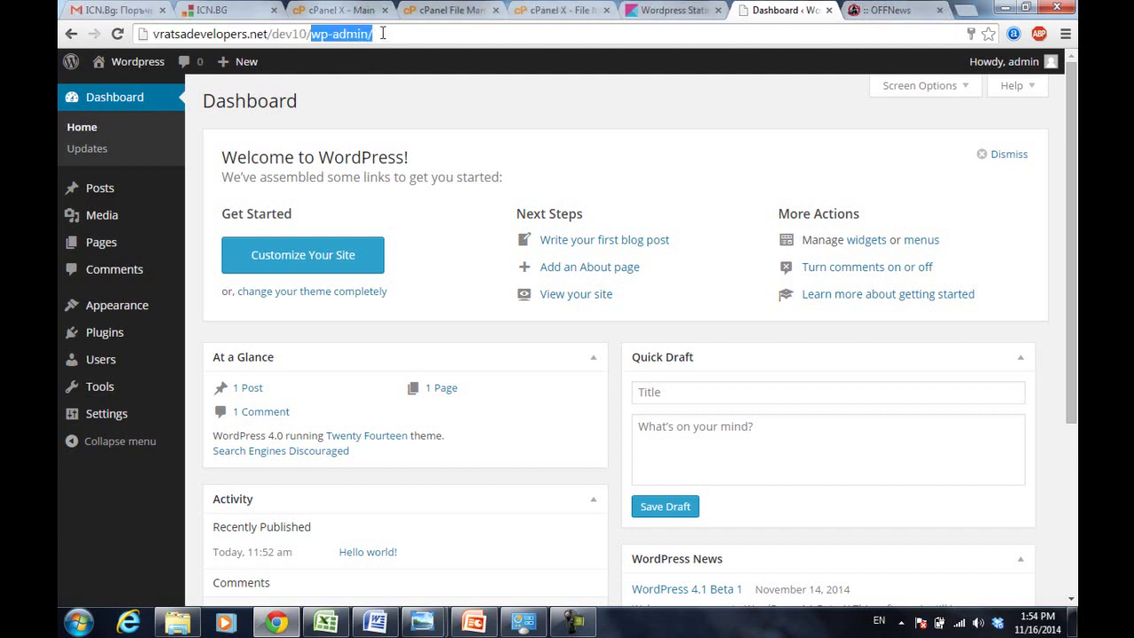
left_click(389, 33)
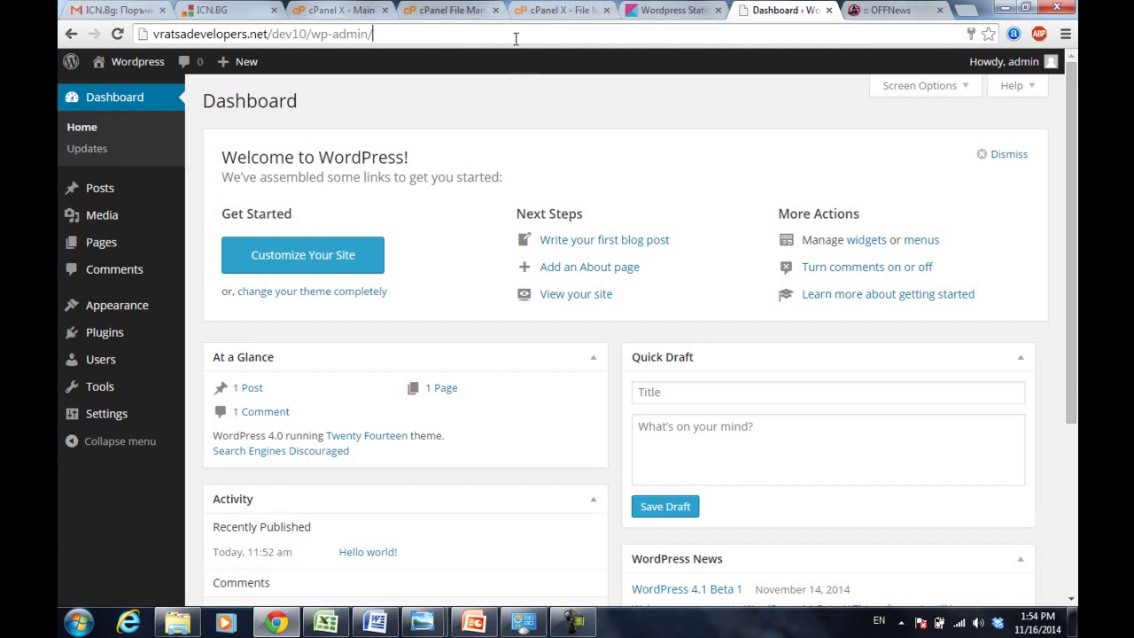
left_click(875, 7)
left_click(804, 29)
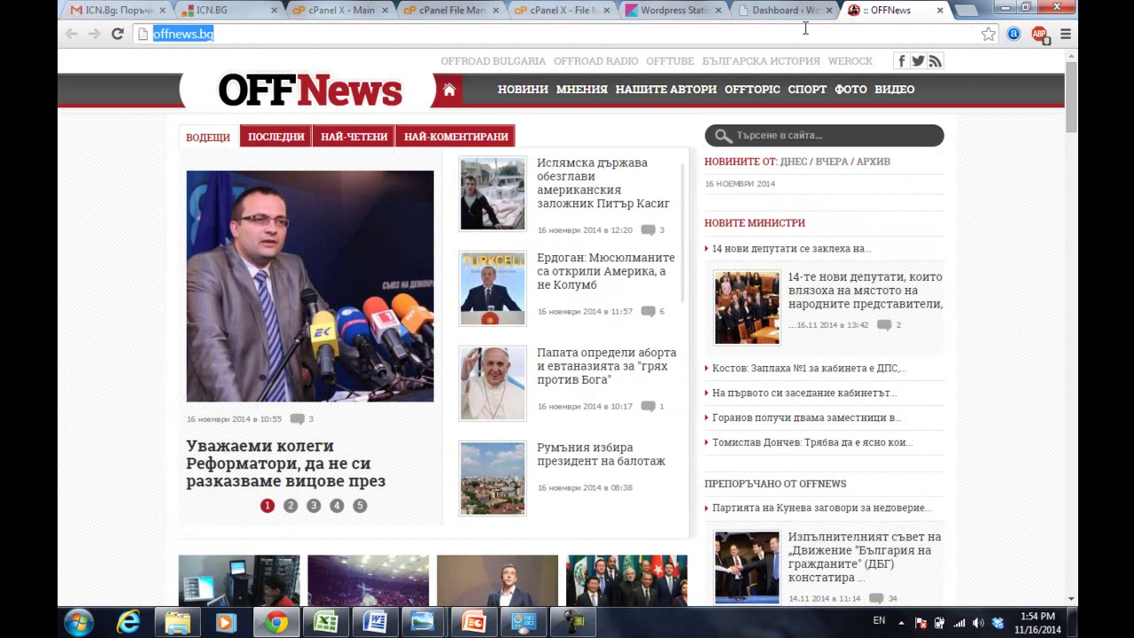
key("ctrl+v")
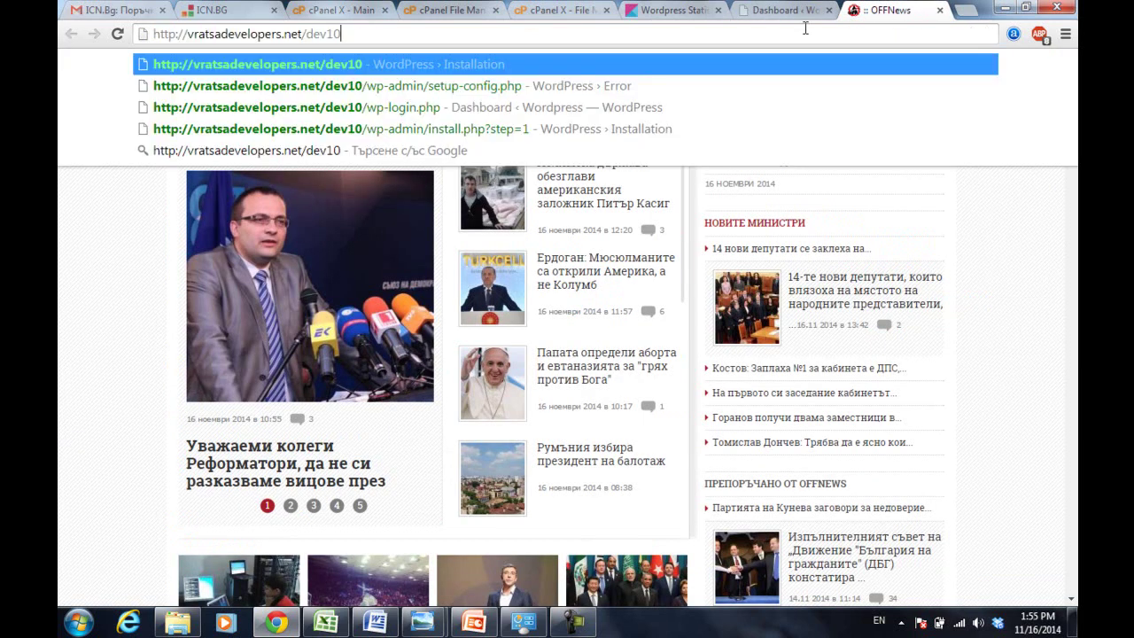
key("Return")
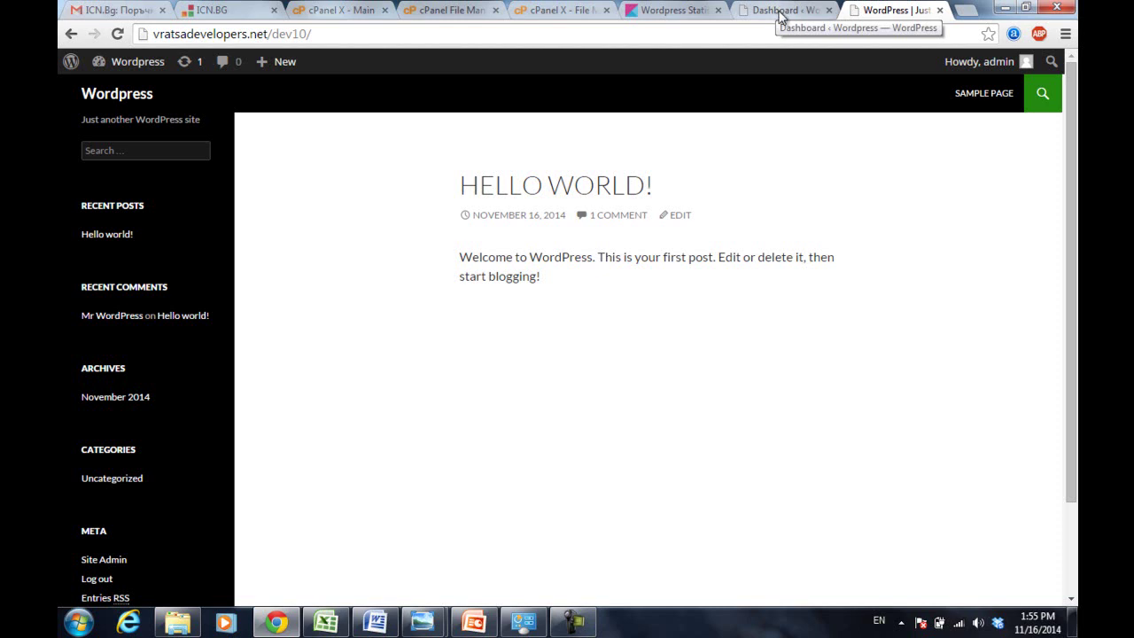
left_click(779, 16)
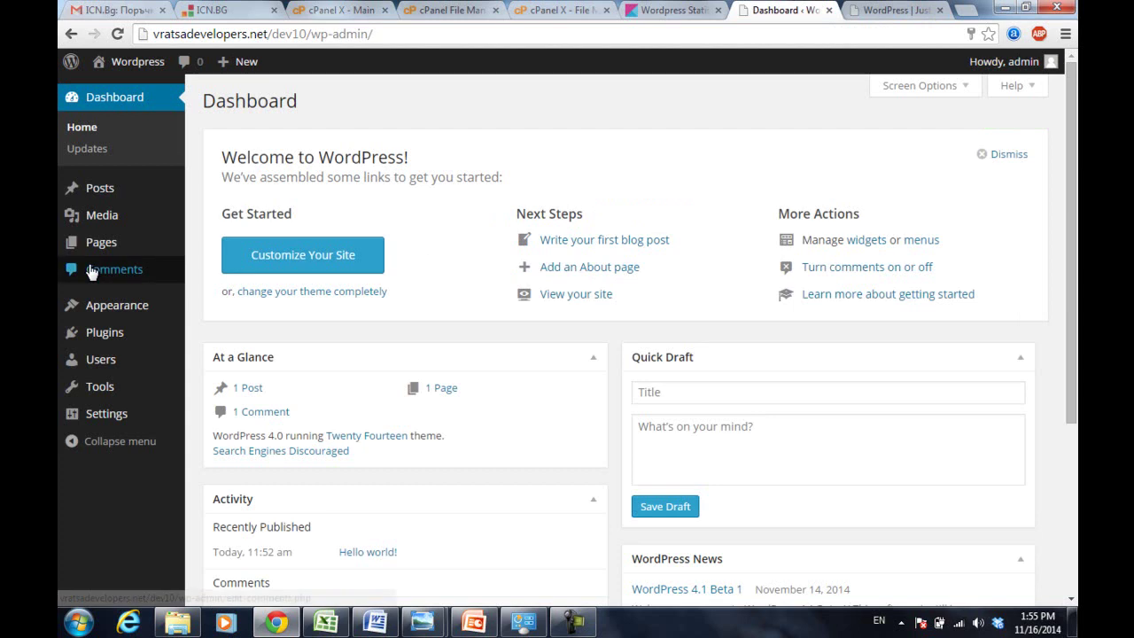
- Go to Appearance > Themes to list the installed themes
mouse_move(105, 317)
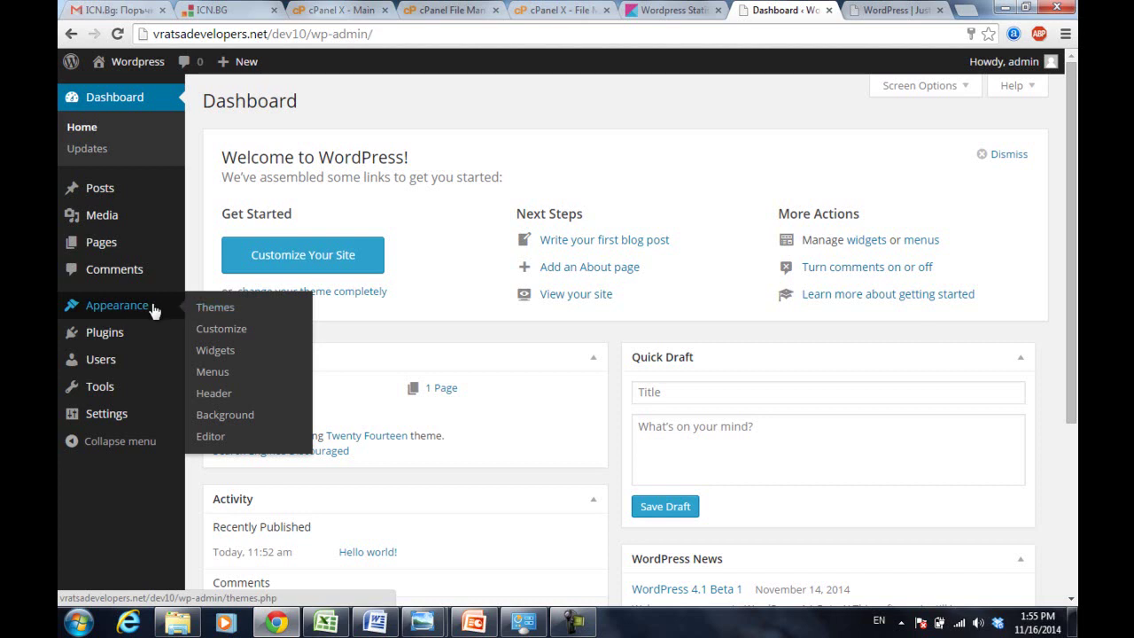
left_click(222, 310)
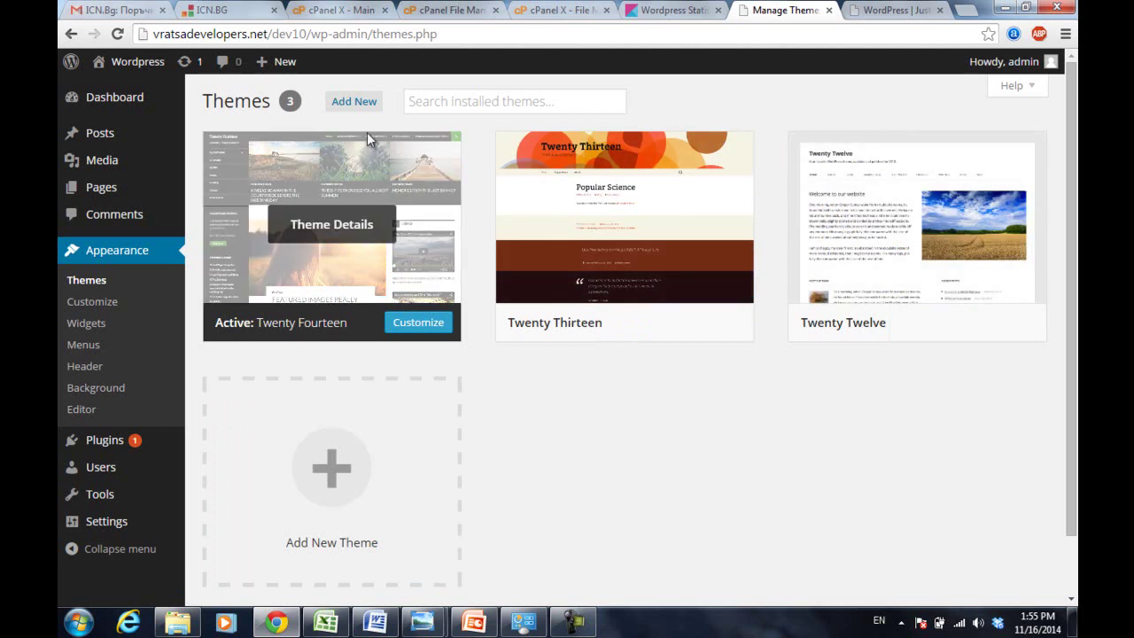
- Go to Add Themes and bring up the Feature Filter
left_click(448, 105)
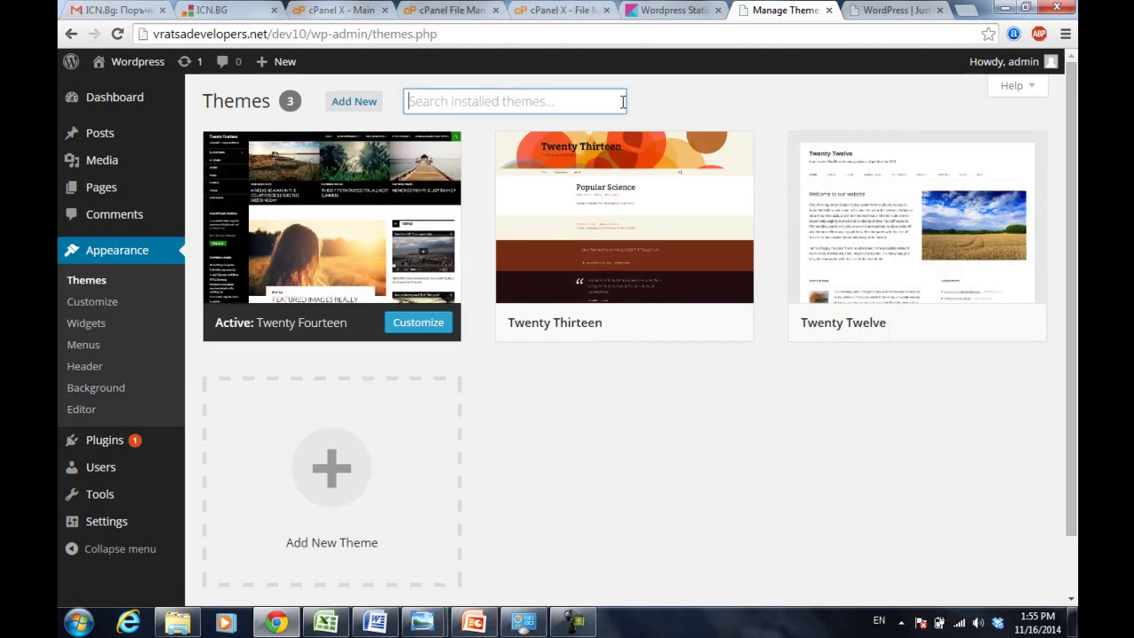
left_click(364, 101)
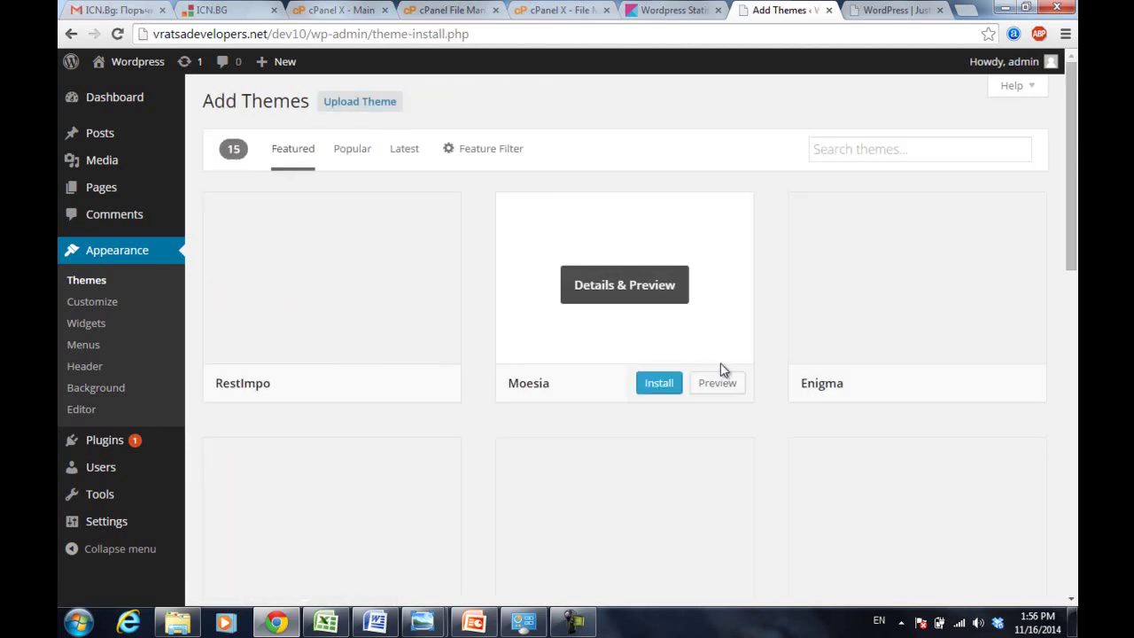
mouse_move(1071, 167)
left_mouse_down()
mouse_move(1072, 212)
mouse_move(1074, 152)
left_mouse_up()
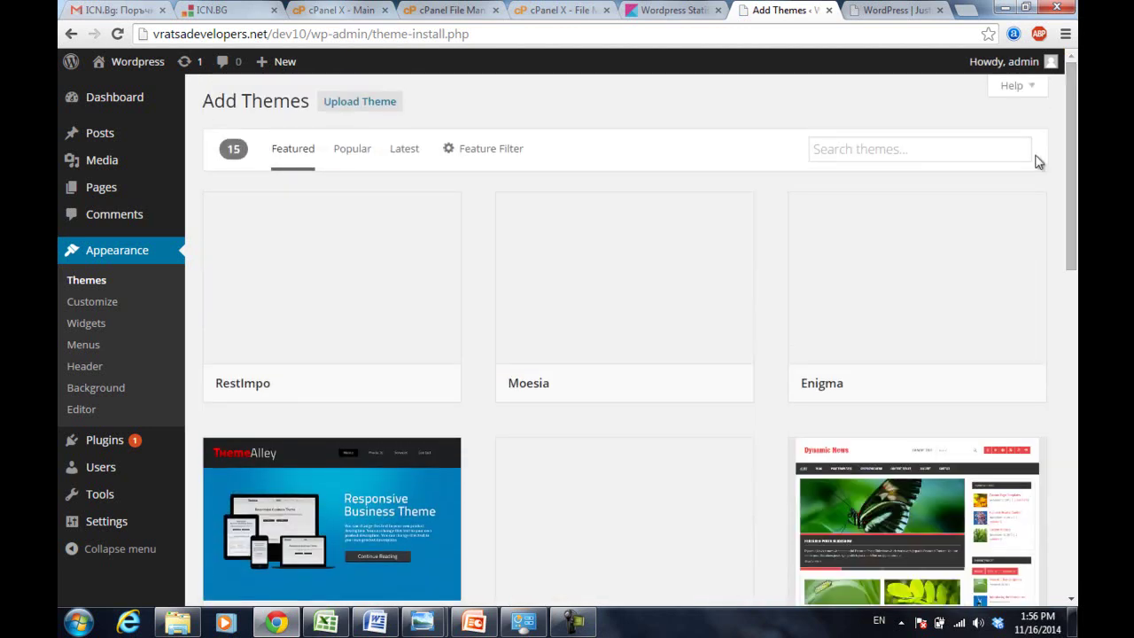
left_click(893, 150)
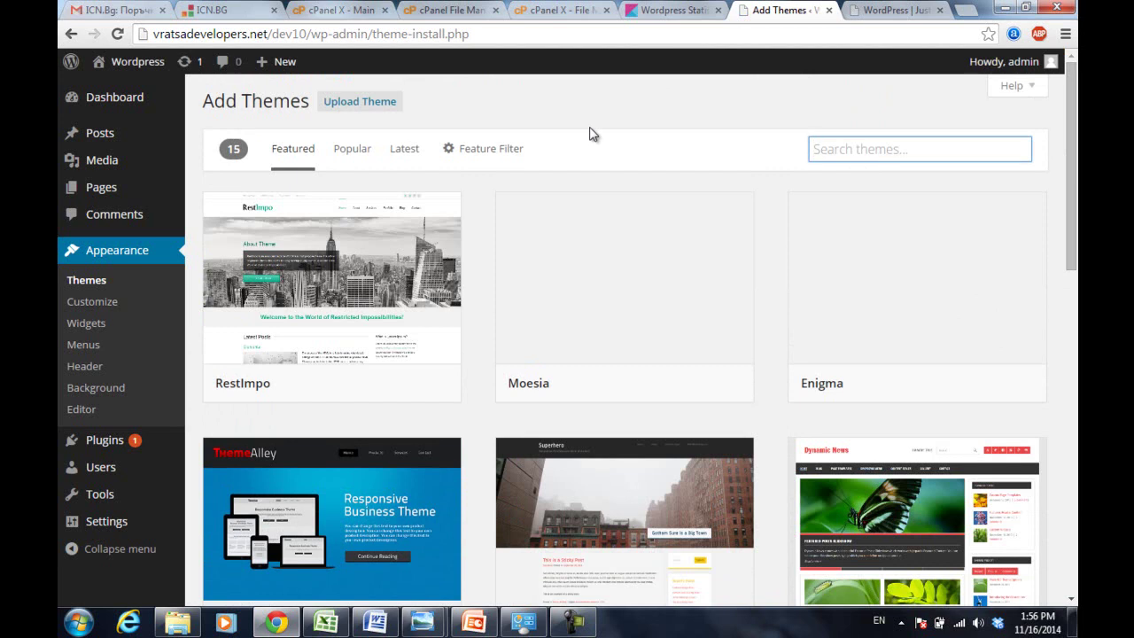
left_click(474, 152)
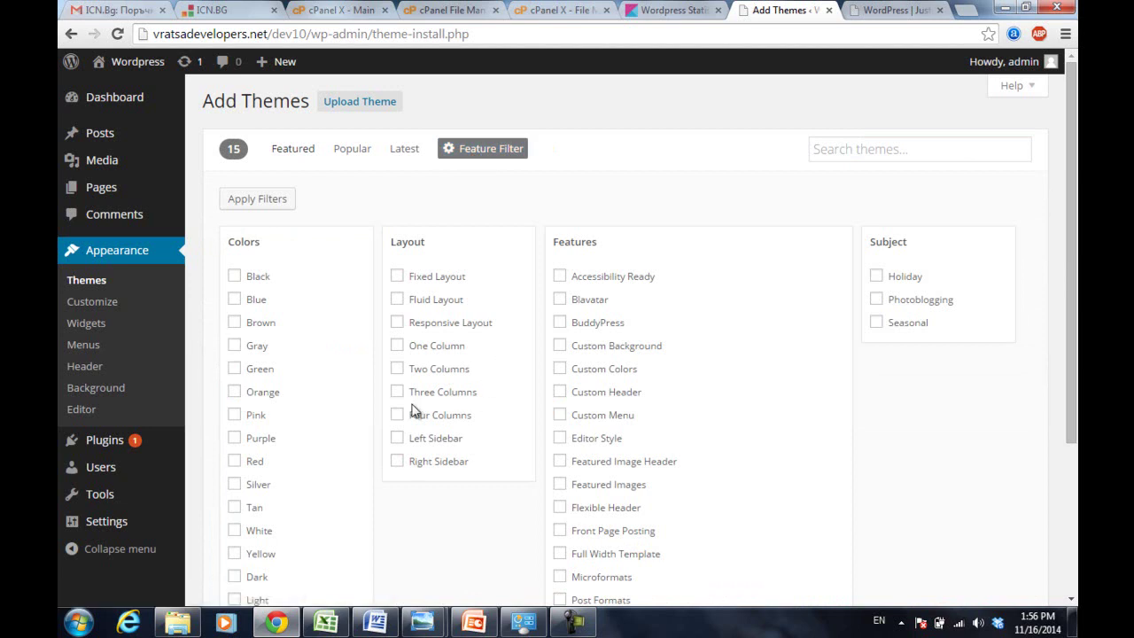
- Tick the Green, Dark and Left Sidebar features
left_click_drag(1073, 206, 1074, 265)
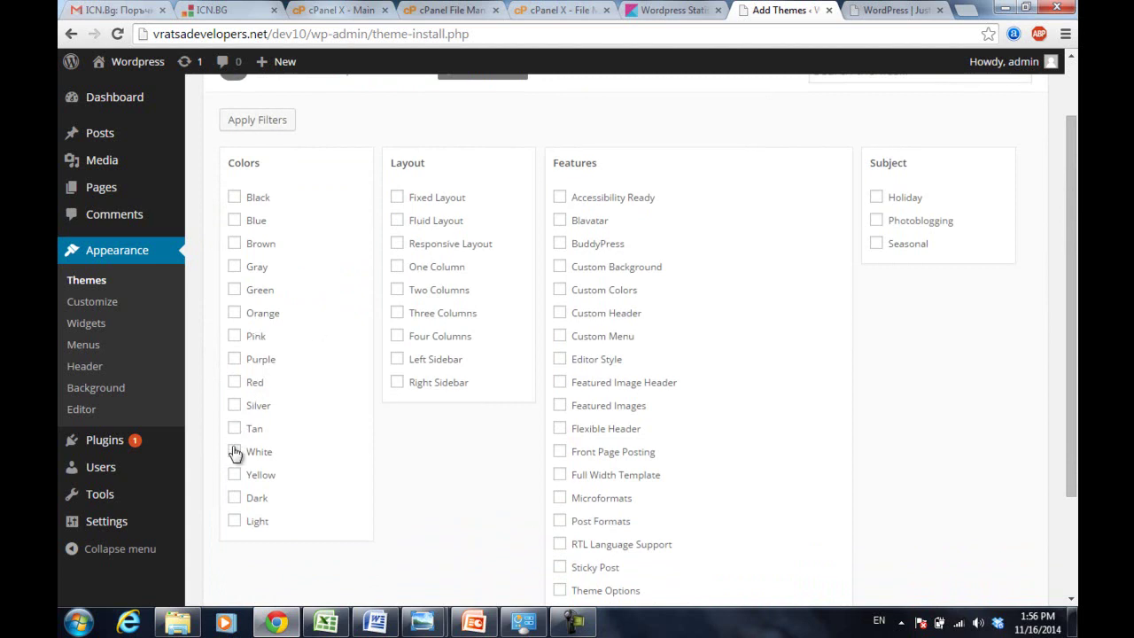
left_click(234, 290)
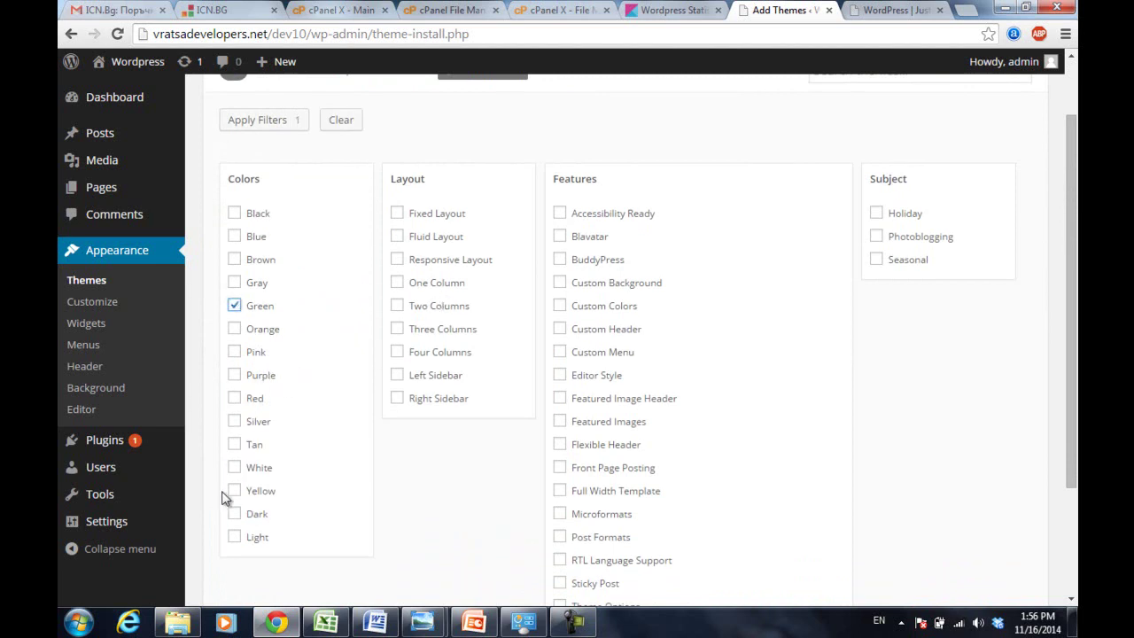
left_click(234, 514)
left_click(397, 376)
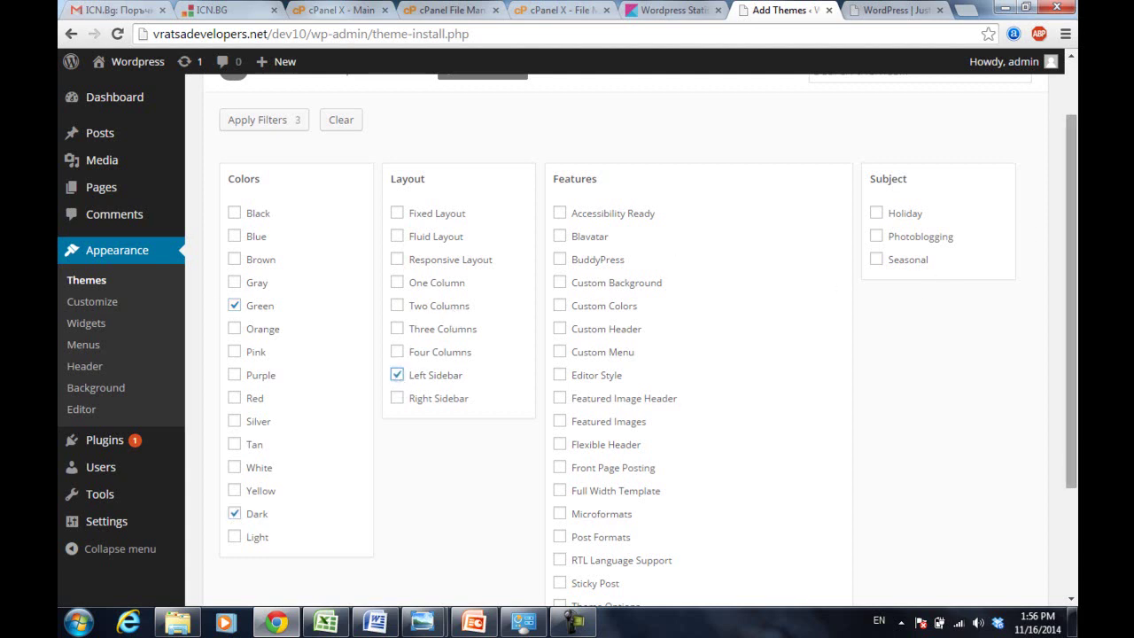
left_click_drag(1072, 201, 1066, 172)
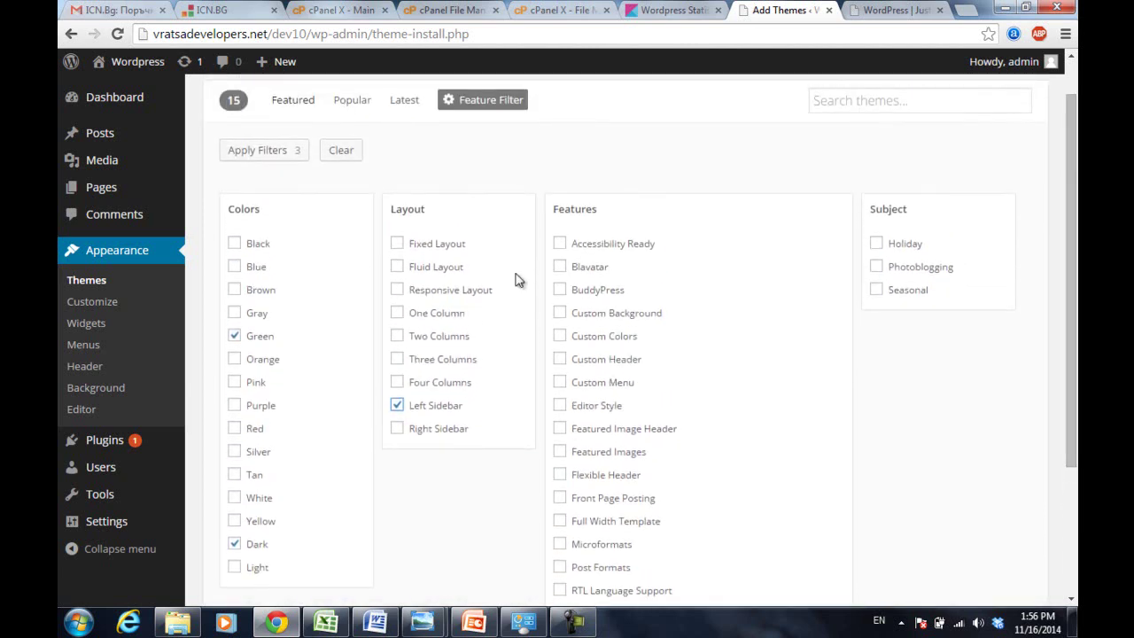
- Apply the Green, Dark and Left Sidebar filters and scroll the 48 results down to Phogra
left_click(271, 151)
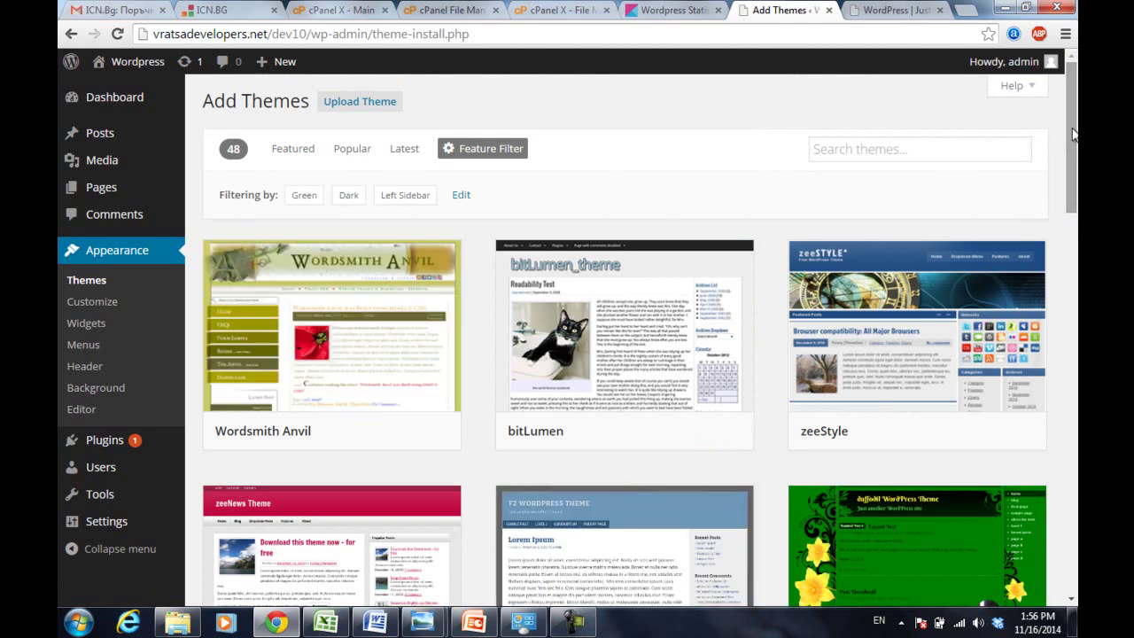
left_click_drag(1073, 134, 1075, 153)
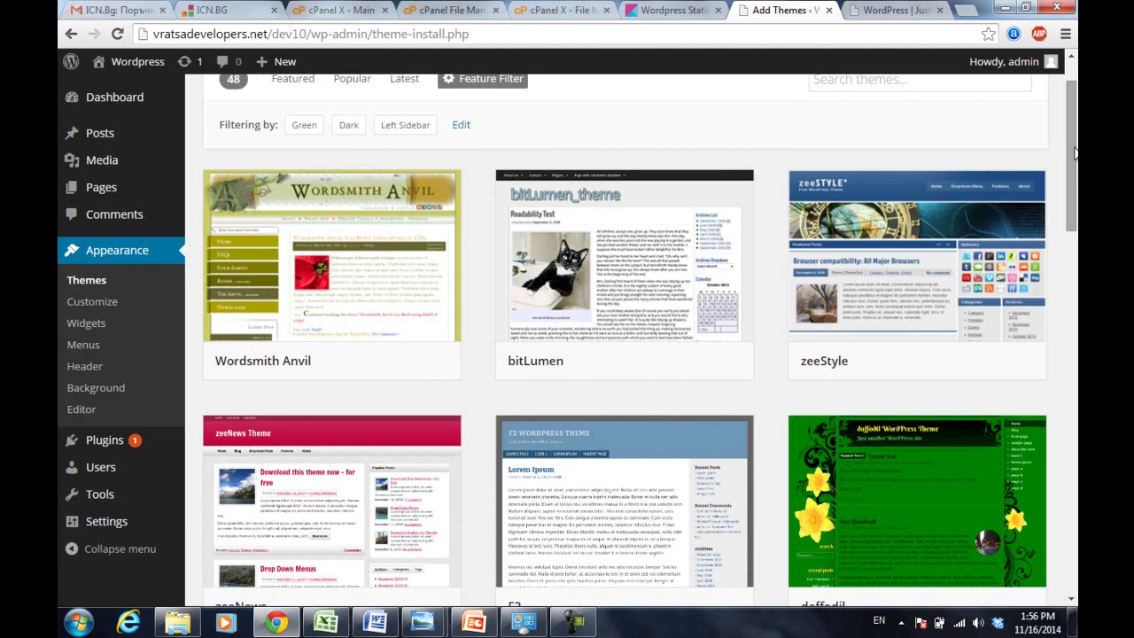
mouse_move(331, 448)
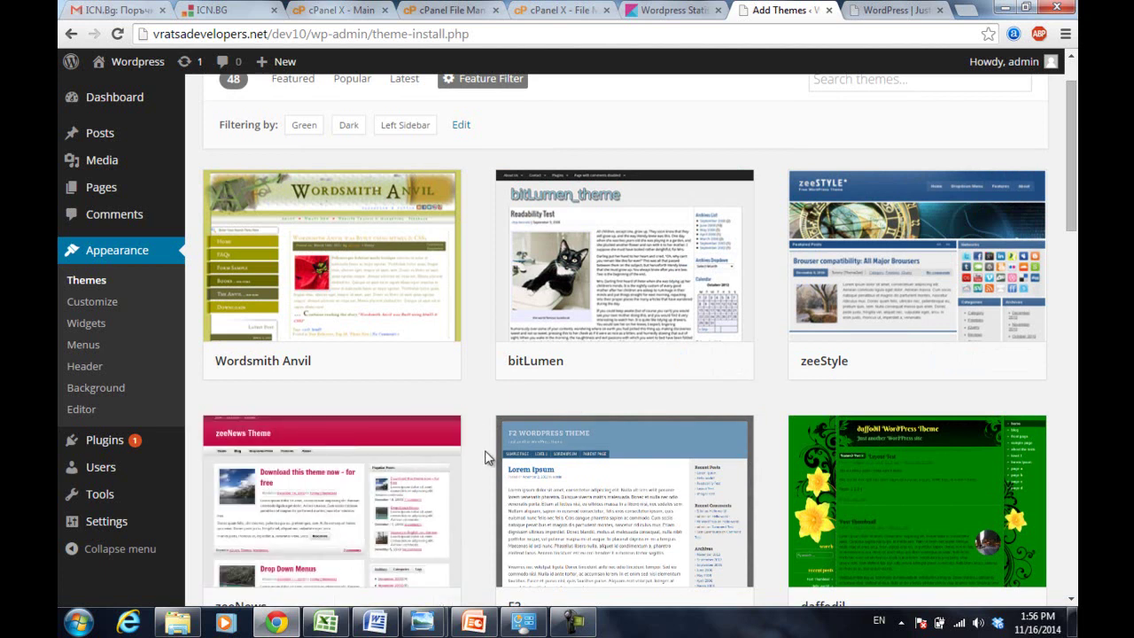
left_click_drag(1073, 155, 1077, 522)
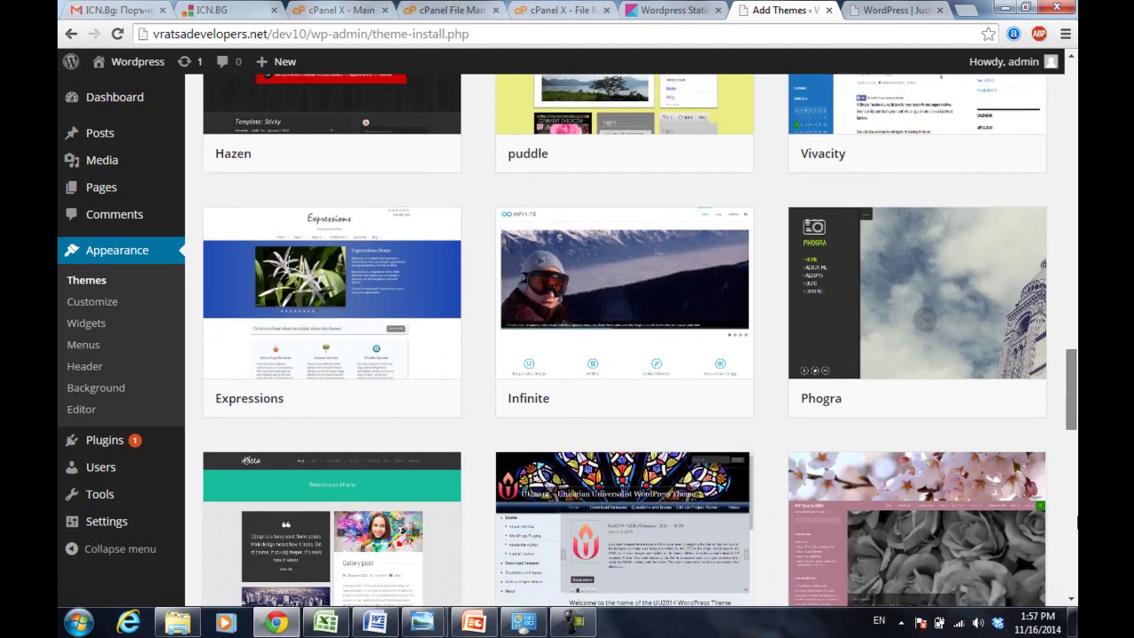
left_click_drag(1077, 522, 1077, 525)
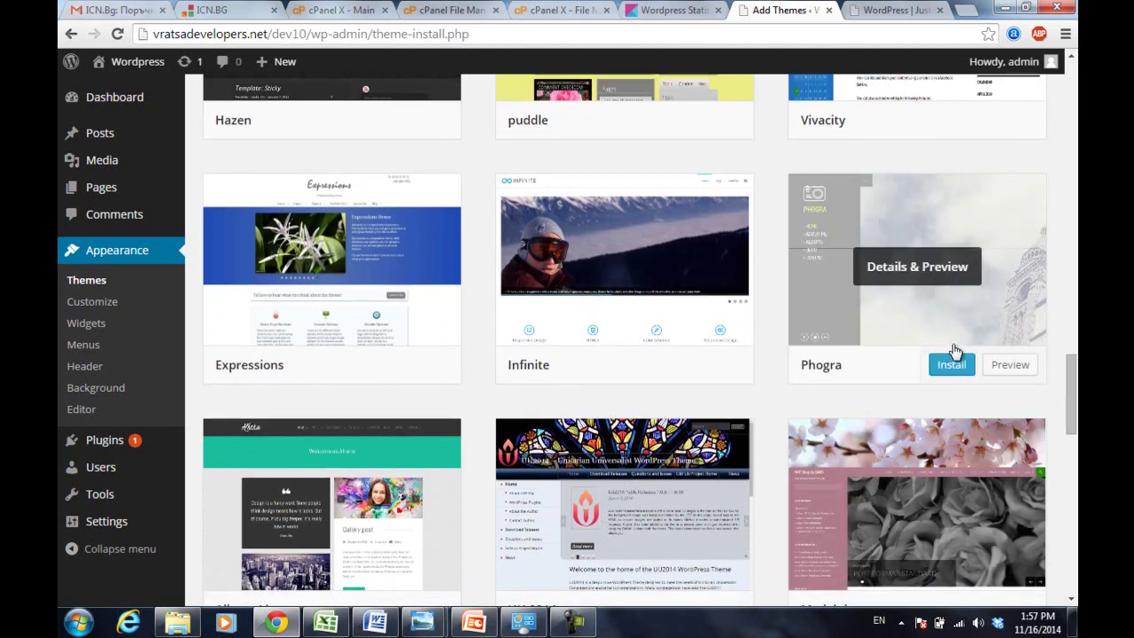
- Preview the Phogra theme, scroll through its details, and install it
left_click(1009, 366)
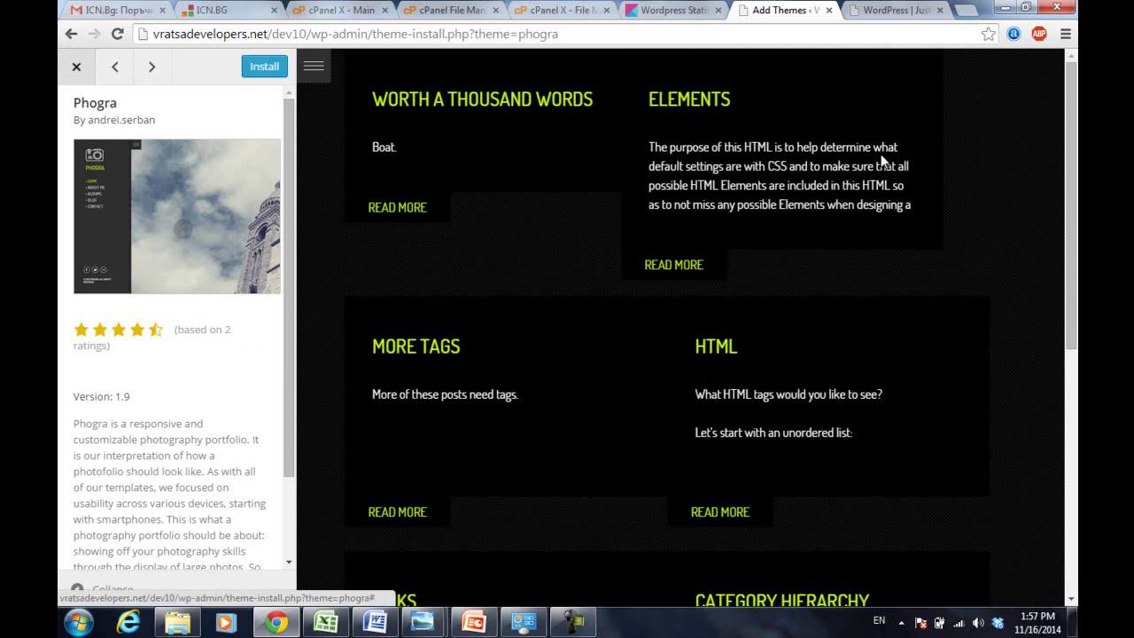
mouse_move(1070, 221)
left_mouse_down()
mouse_move(1074, 398)
mouse_move(1074, 237)
left_mouse_up()
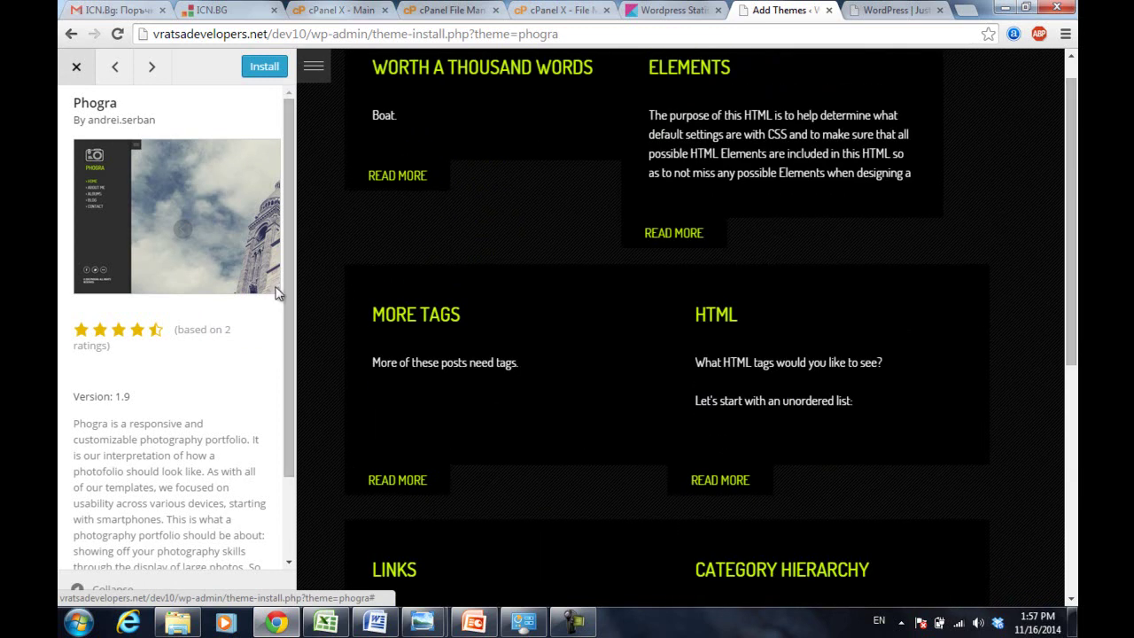
left_click_drag(287, 317, 301, 396)
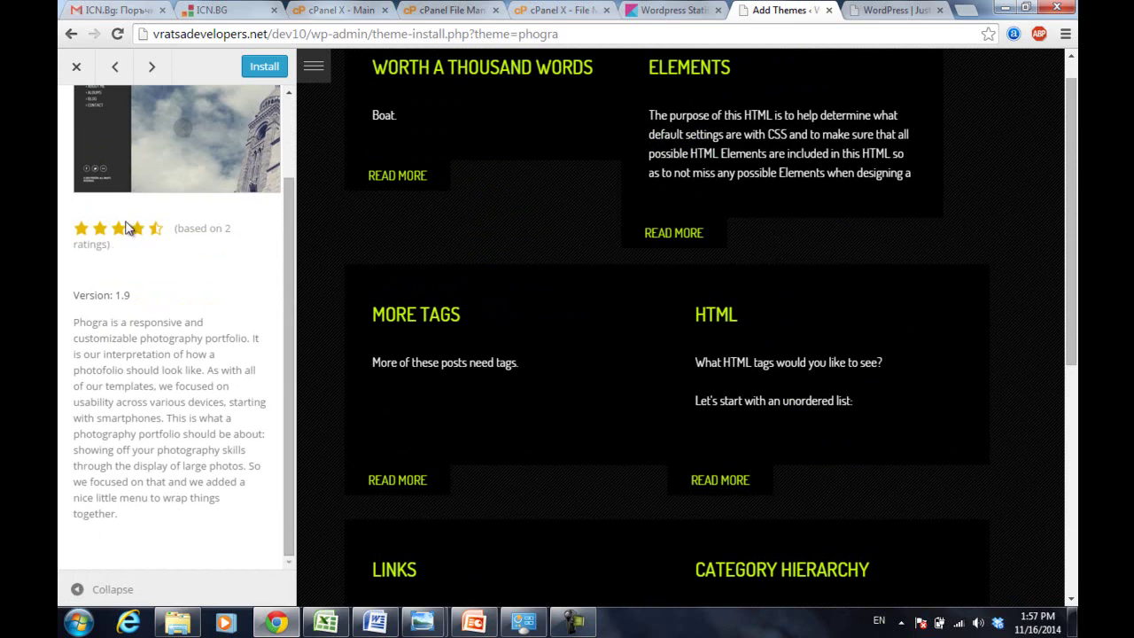
left_click_drag(286, 295, 285, 177)
left_click(263, 71)
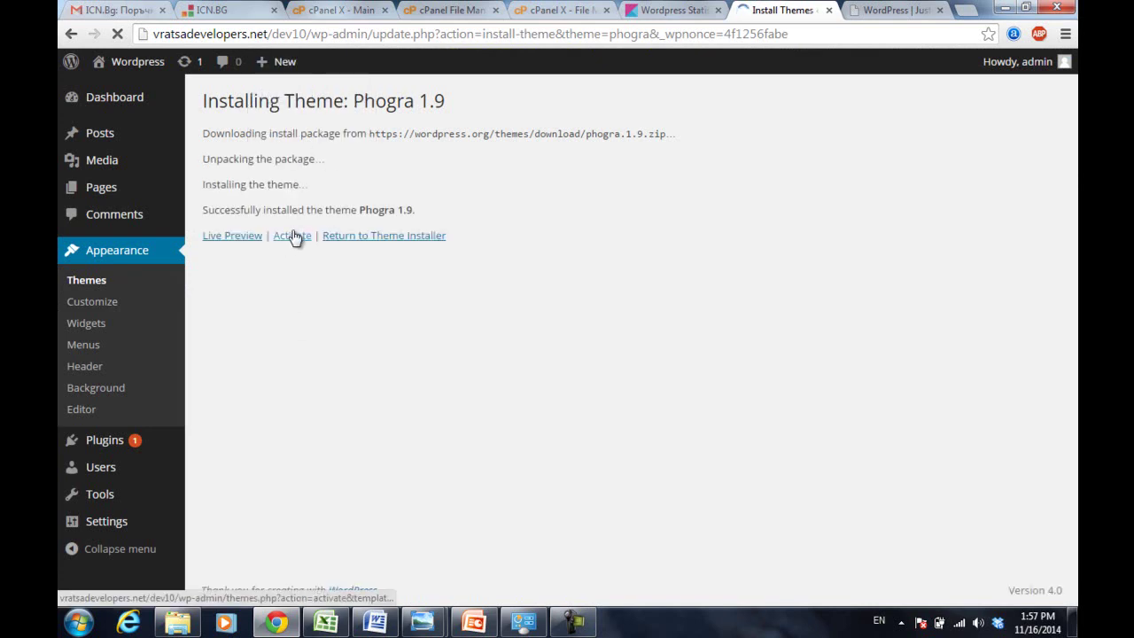
- Activate Phogra and return to the site's front-page tab
left_click(294, 236)
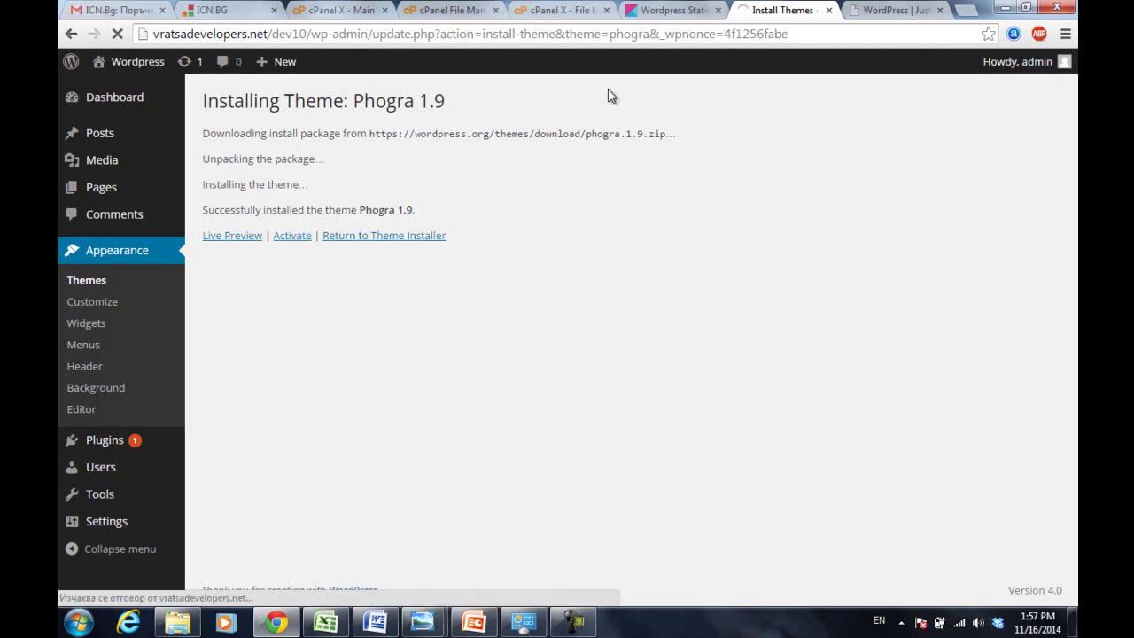
left_click(887, 9)
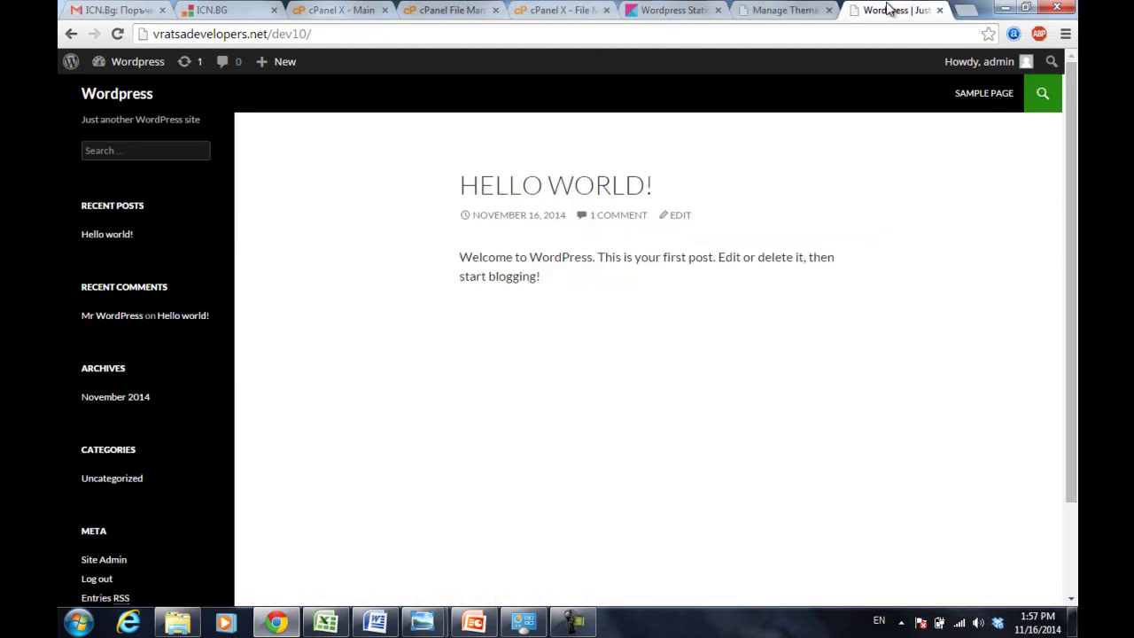
- Reload the front page in the dark Phogra theme, then go back to the Themes admin page
left_click(783, 38)
key("Return")
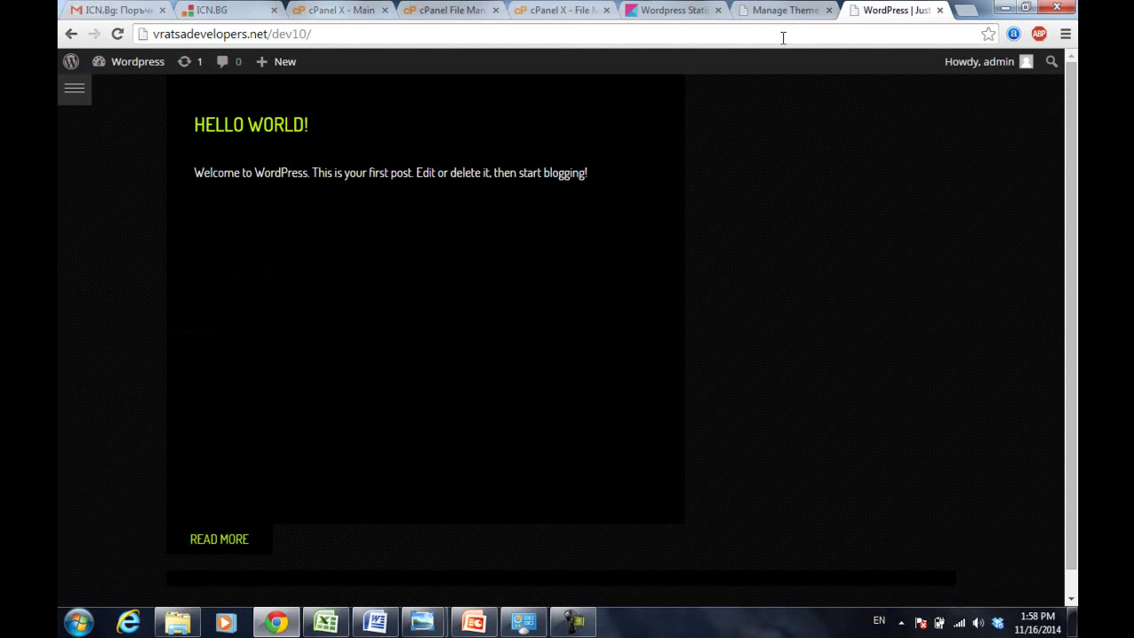
left_click(777, 13)
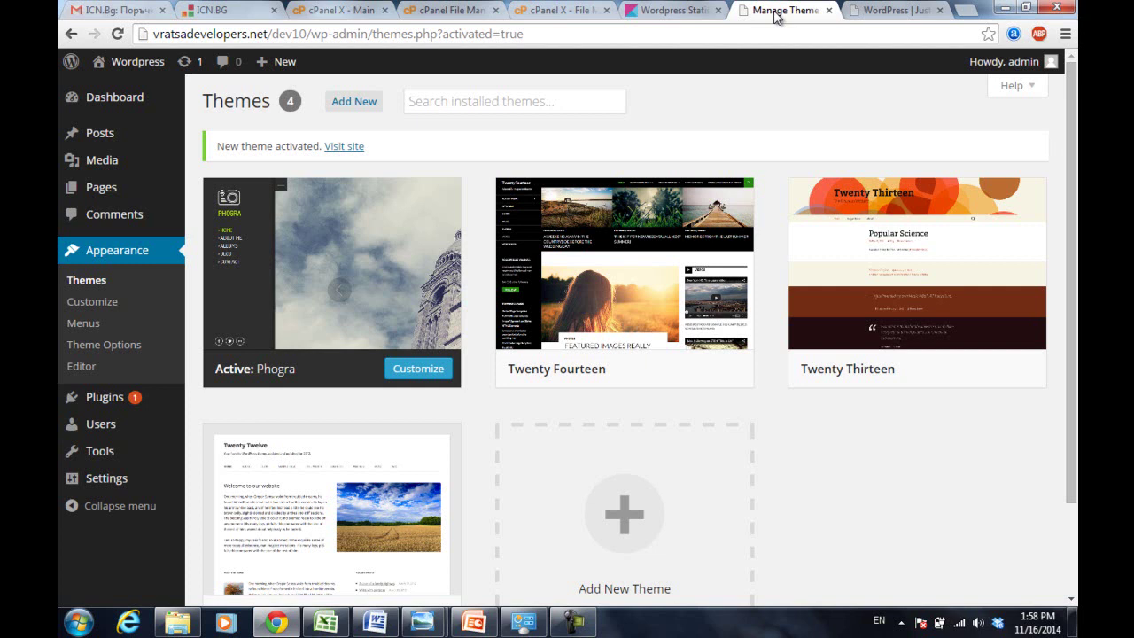
- Resume recording and return to Themes, showing Dynamic News Lite active among five themes
left_click(574, 622)
left_click(1000, 549)
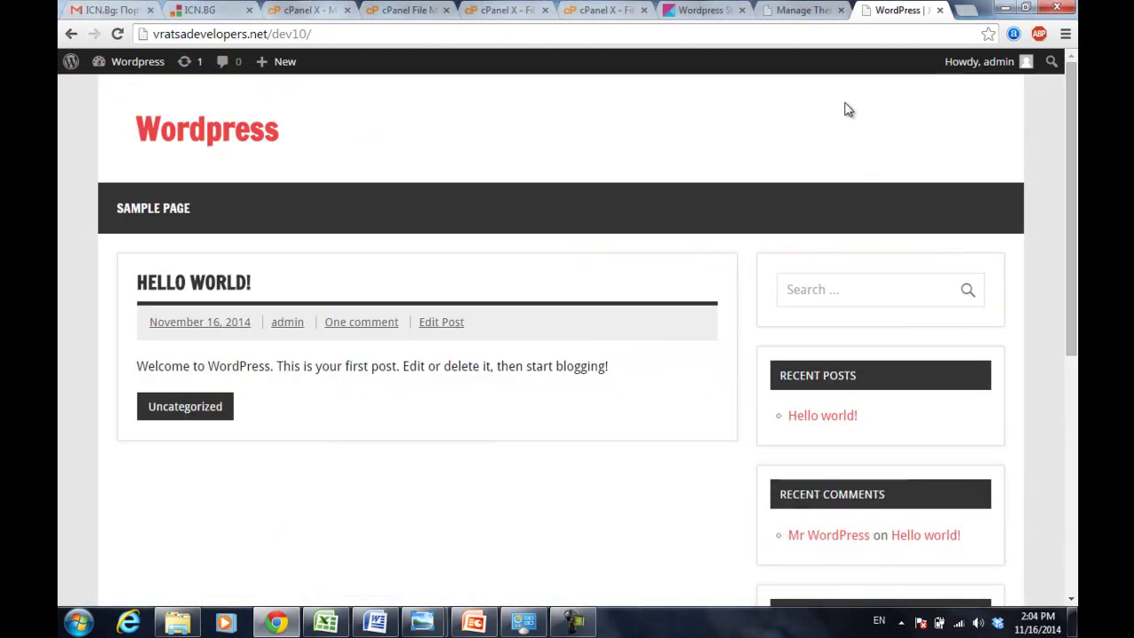
left_click(801, 9)
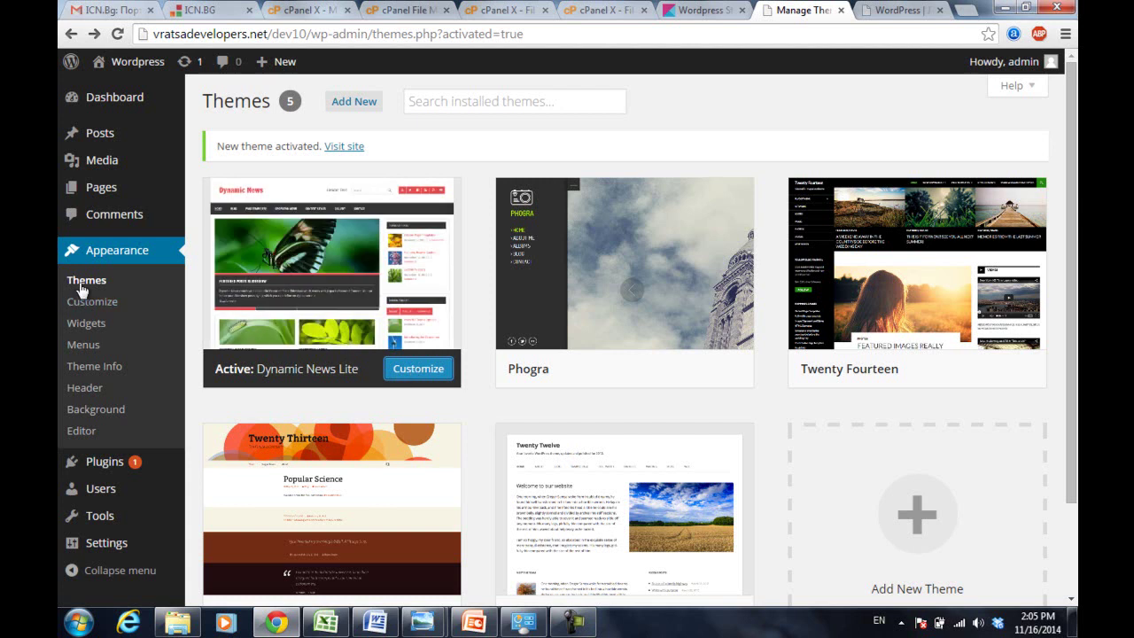
- Set the site title 'Wordpress course' and tagline 'not neccessary', display the tagline, and publish
left_click(412, 370)
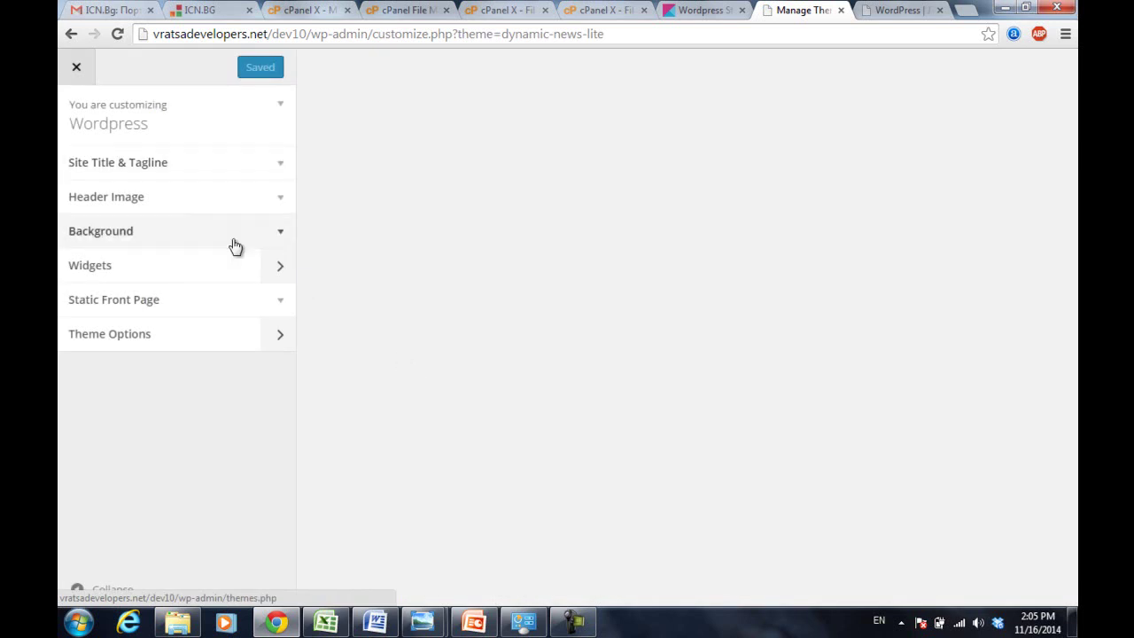
left_click(280, 168)
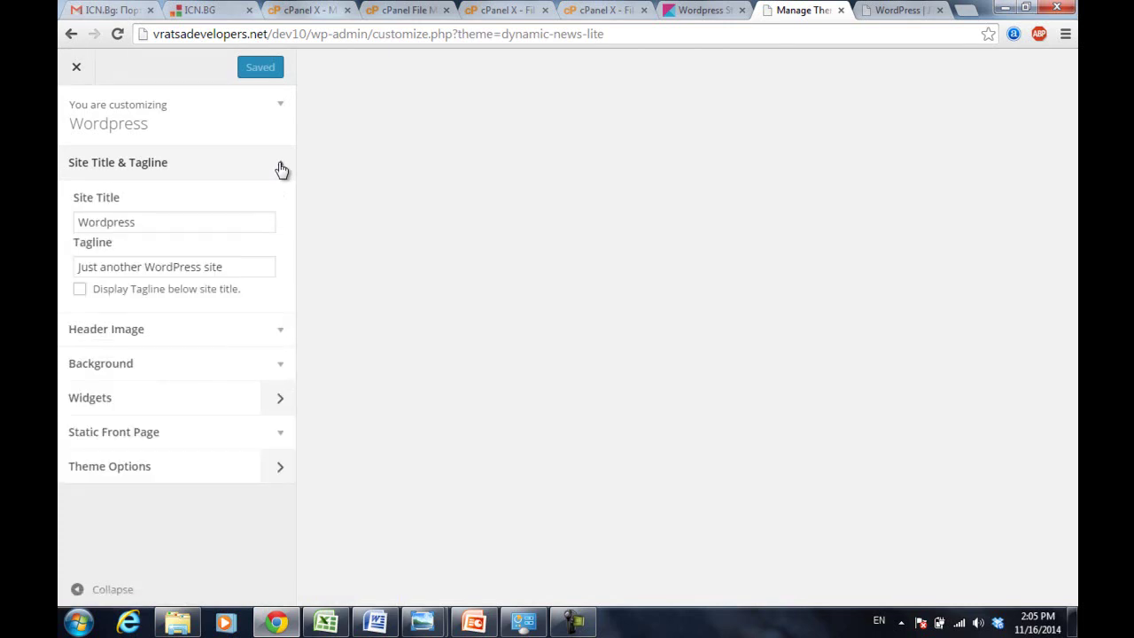
left_click(163, 223)
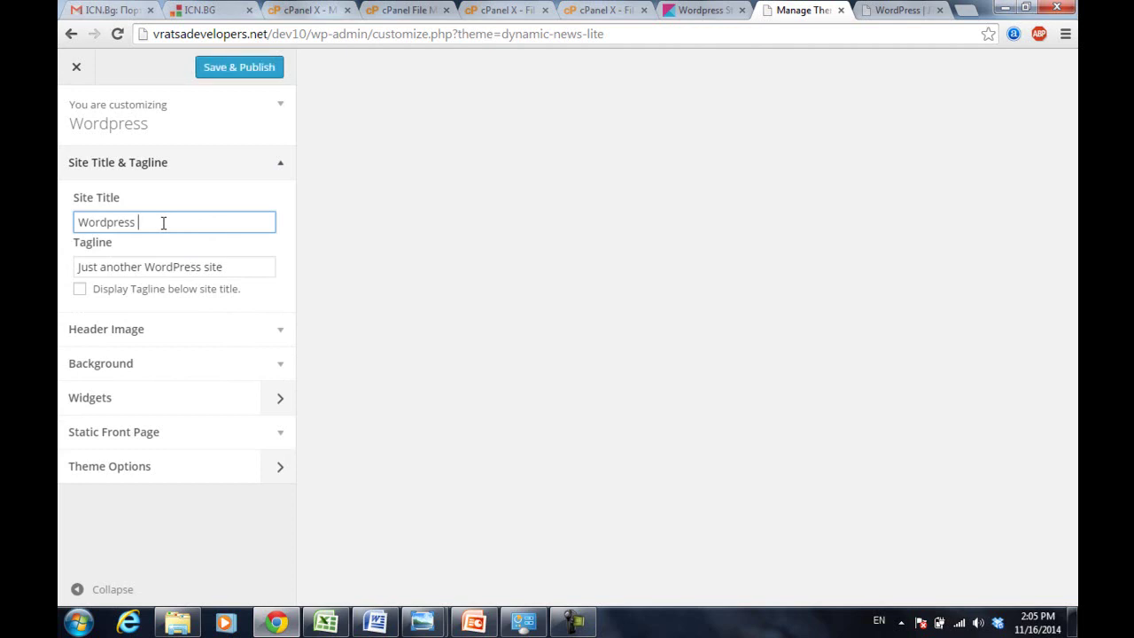
type("course")
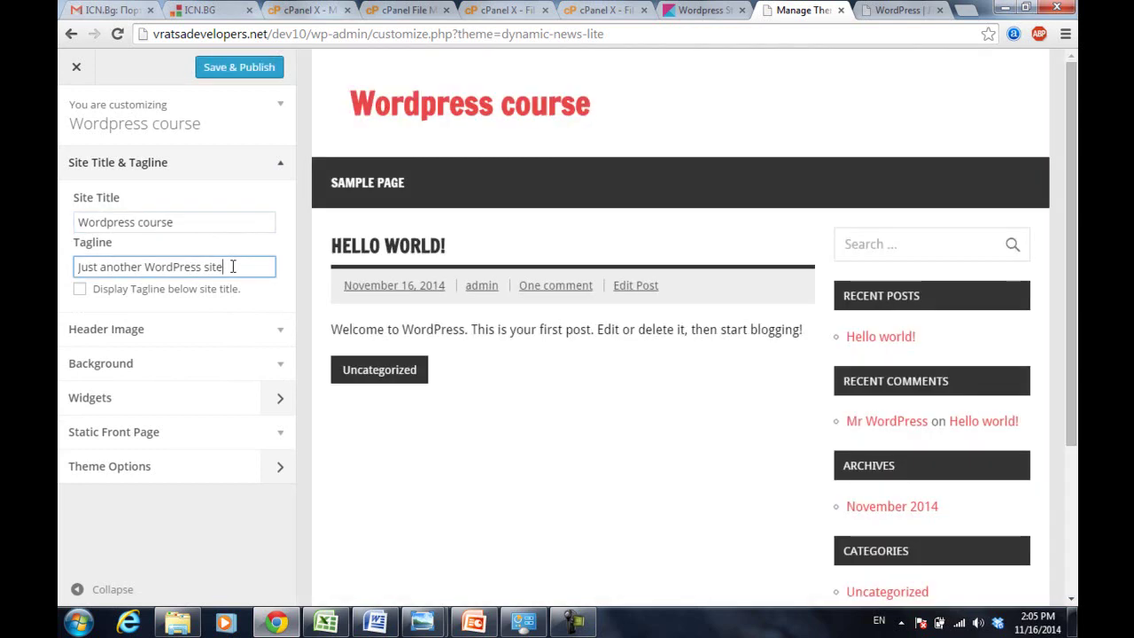
triple_click(233, 266)
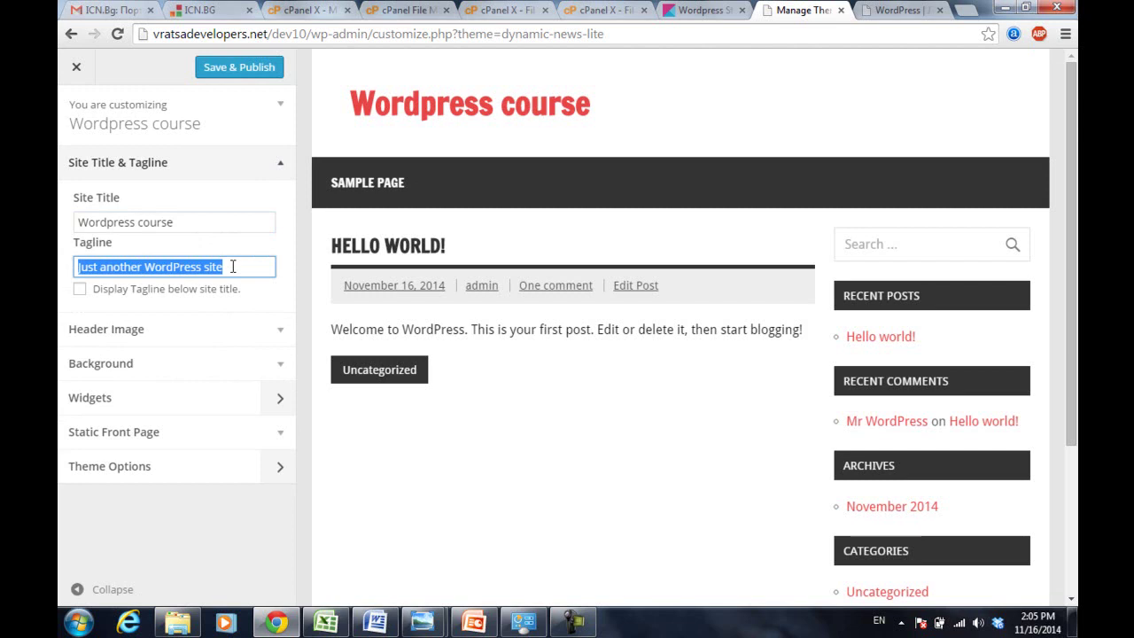
type("no")
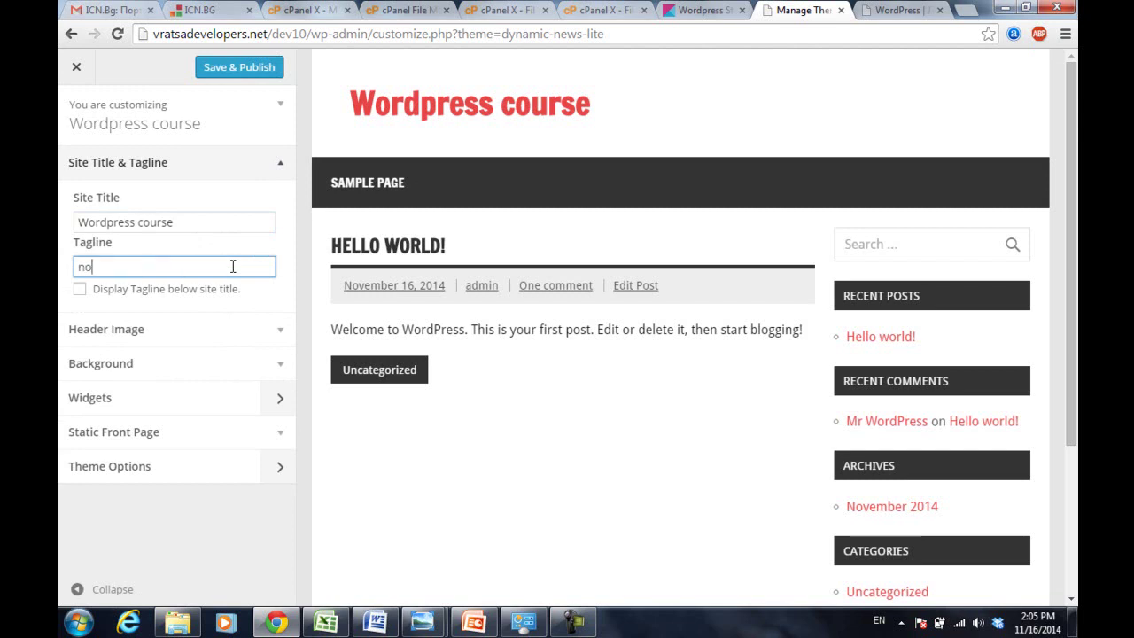
type("t neccessary")
left_click(81, 290)
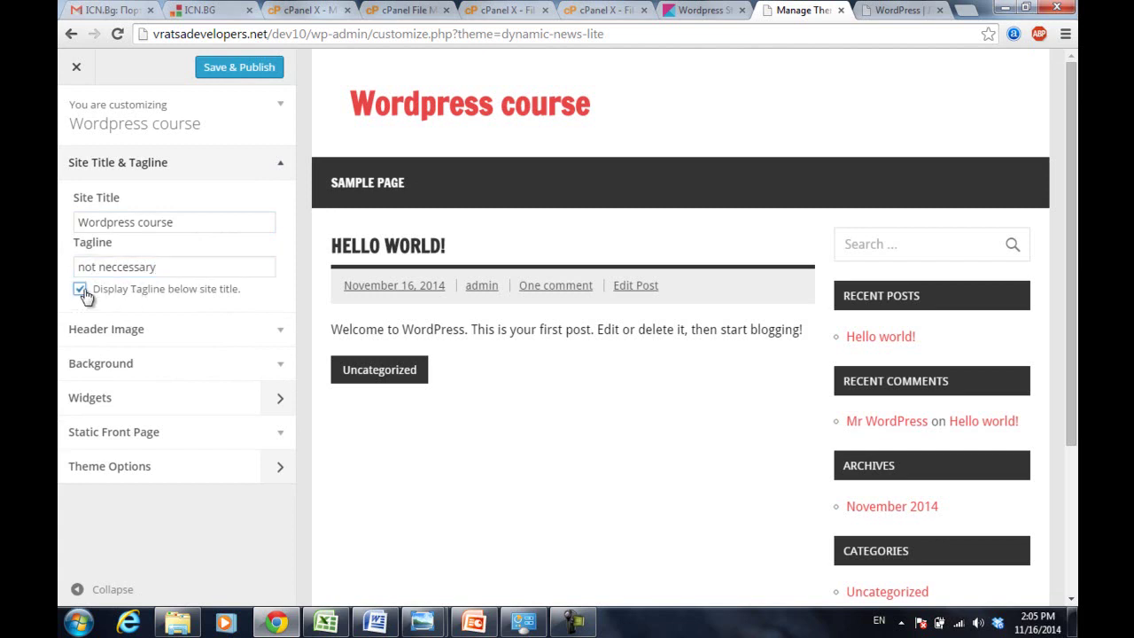
left_click(256, 69)
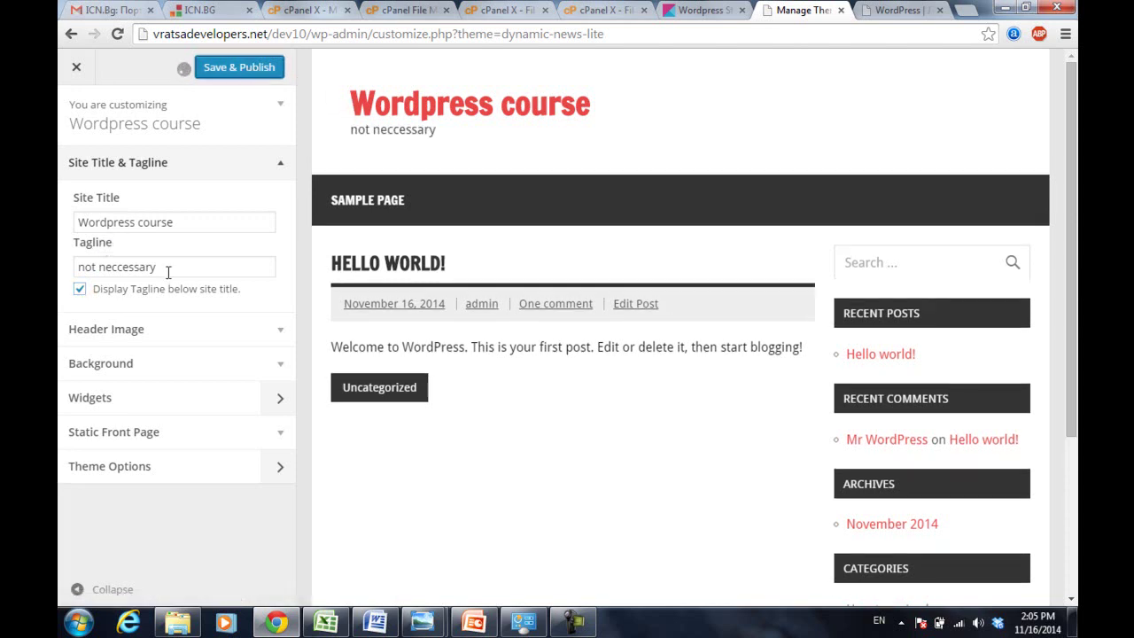
- Replace the tagline with 'test subtitle'
left_click_drag(168, 273, 58, 273)
type("test subtitle")
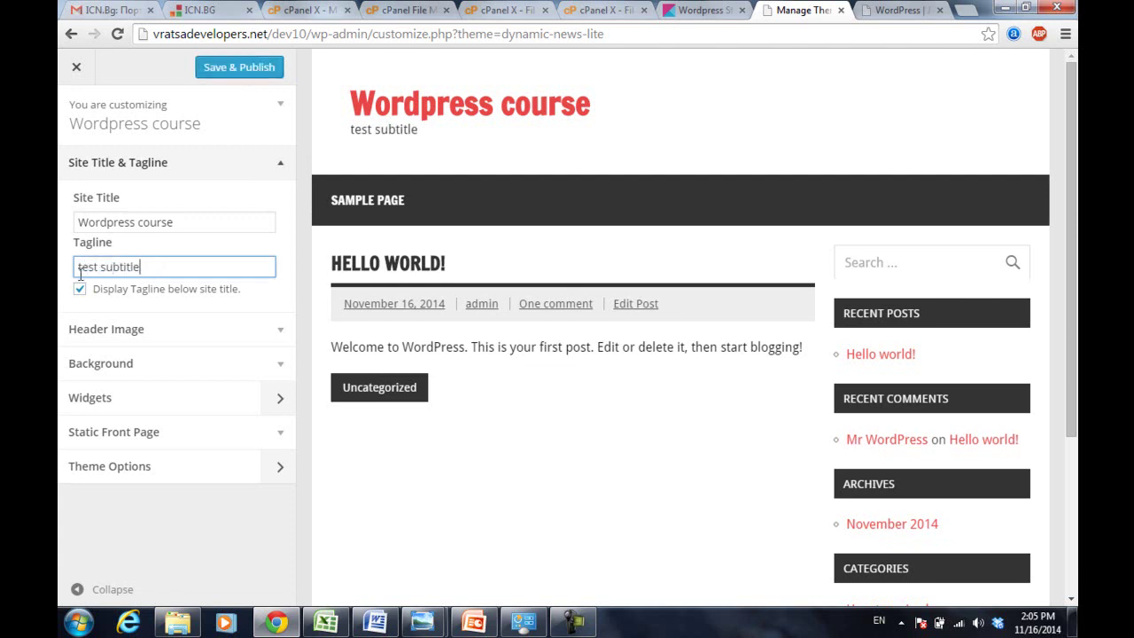
left_click(281, 174)
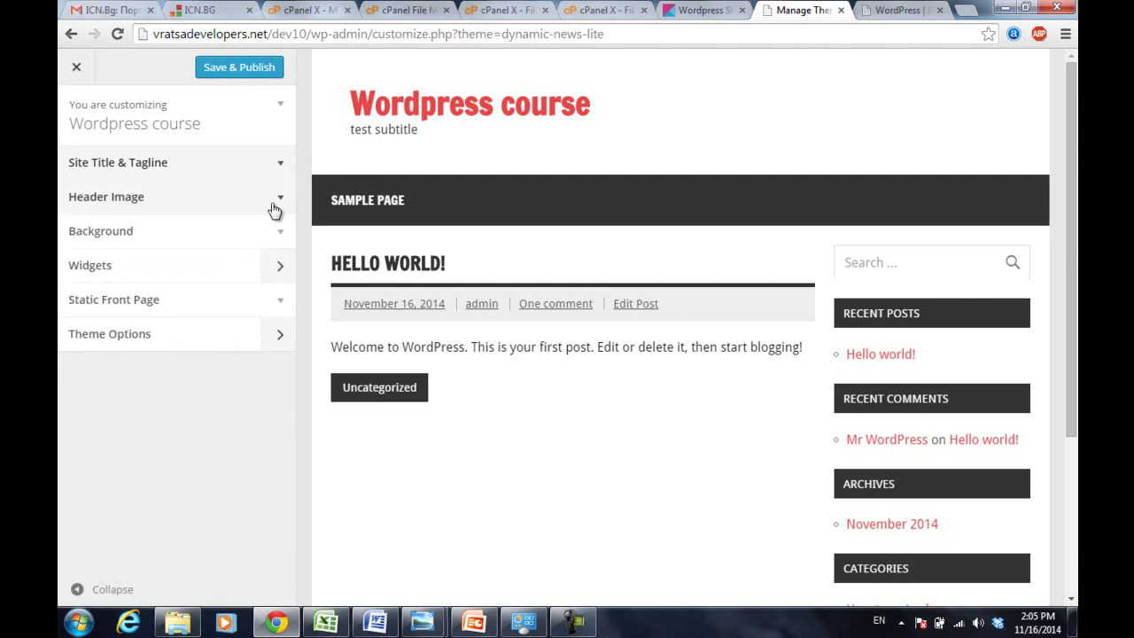
- Toggle the Header Image section, then expand the Customizer's Background settings
left_click(283, 202)
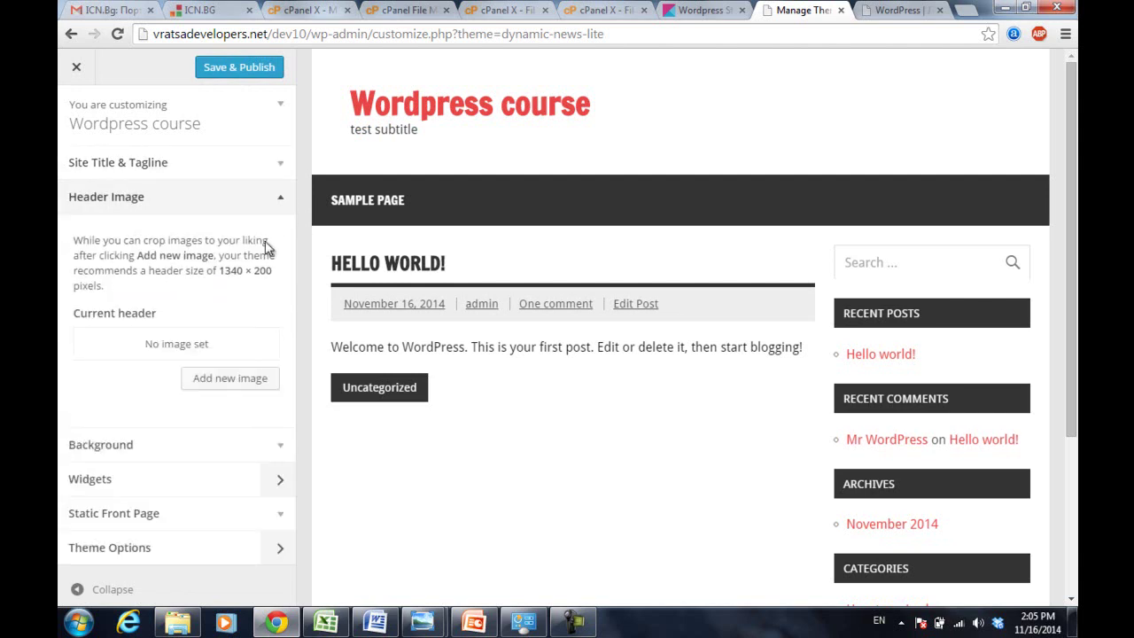
left_click(282, 203)
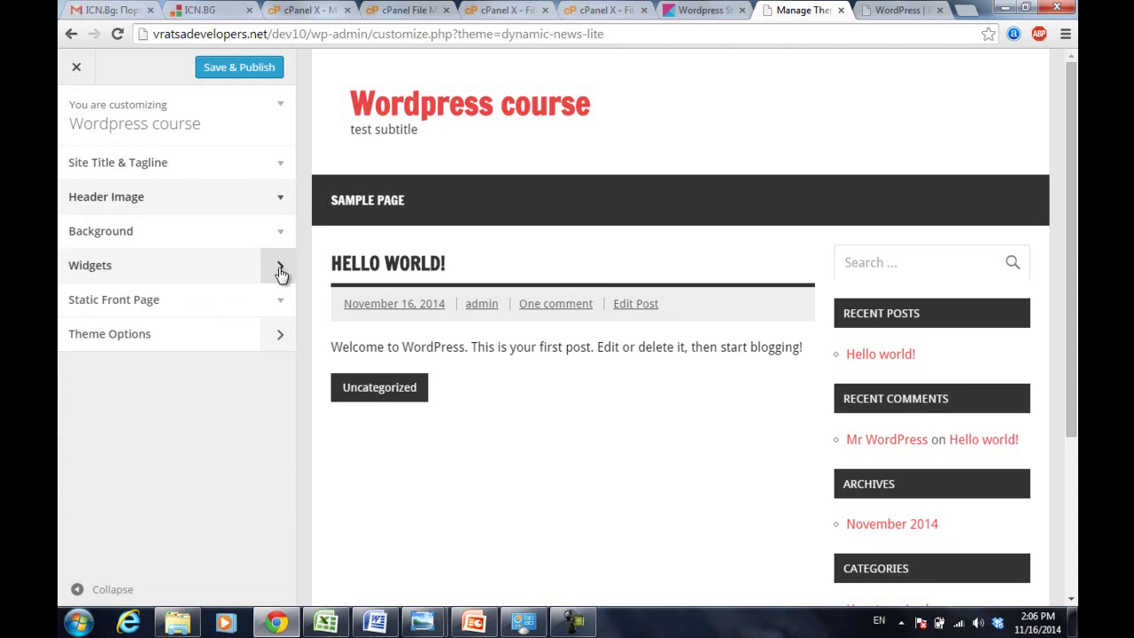
left_click(282, 199)
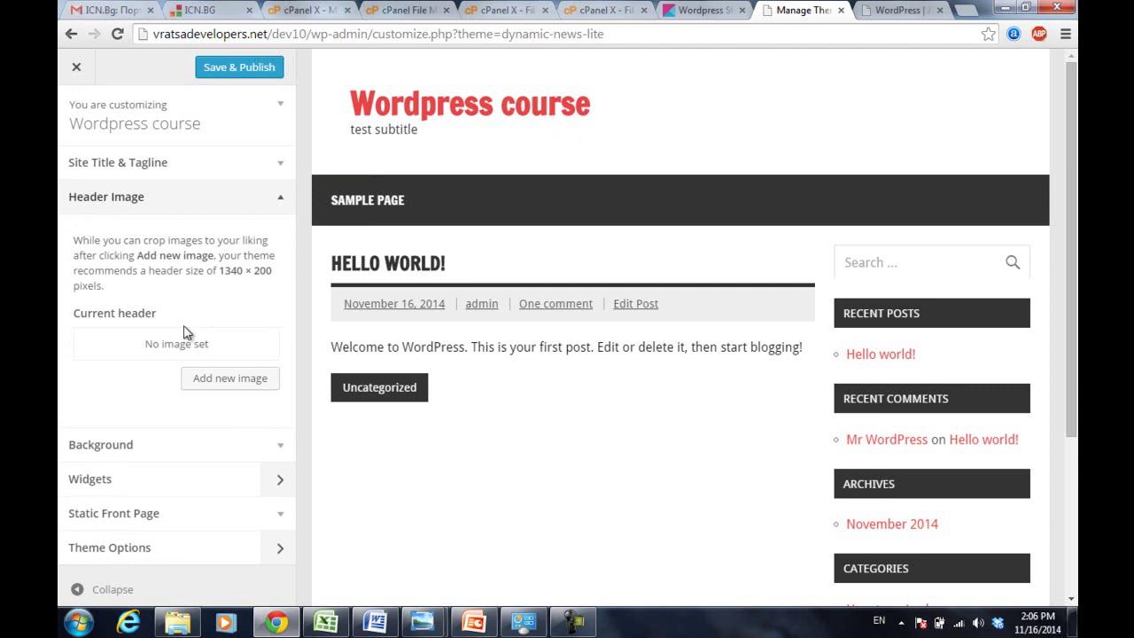
left_click(283, 448)
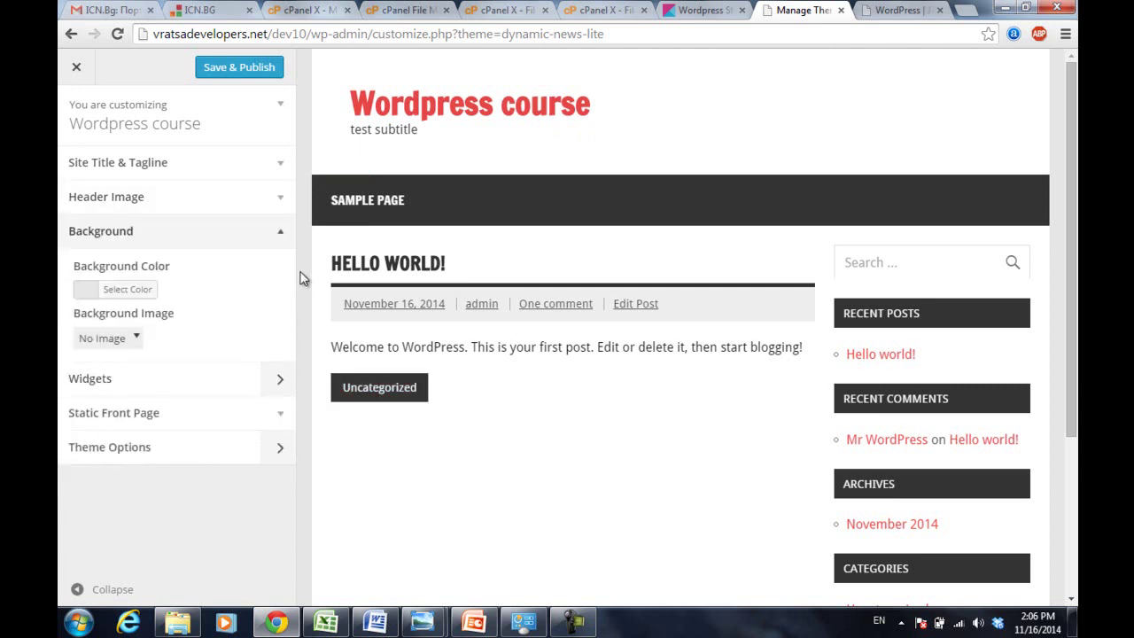
- Set the background colour to blue #1e73be, publish it, and reload the live front page
left_click(124, 290)
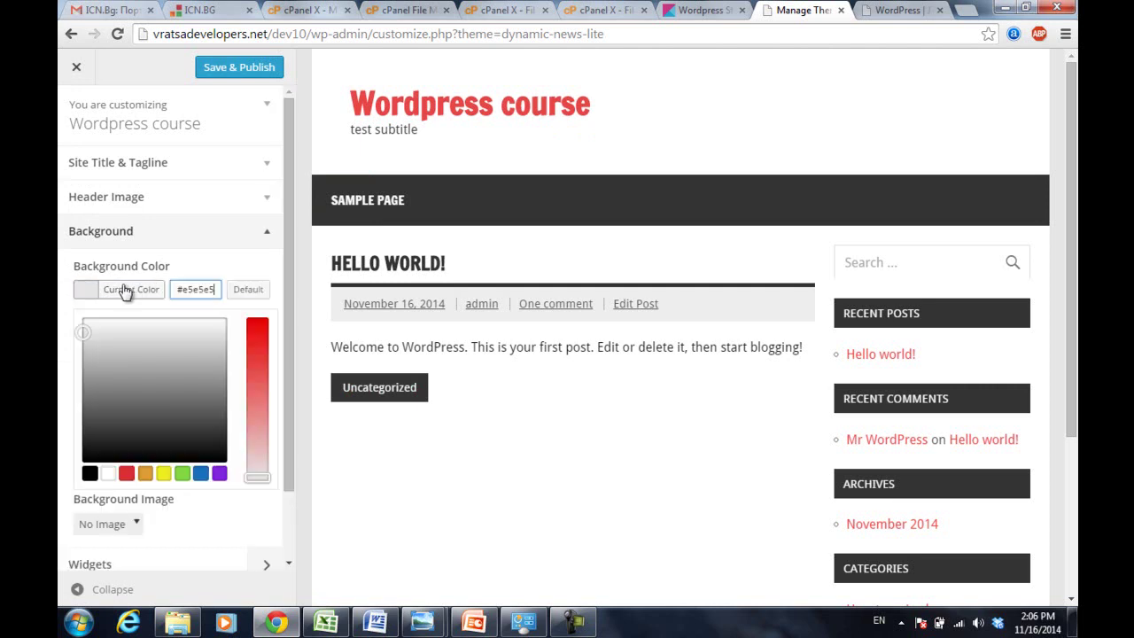
left_click(127, 475)
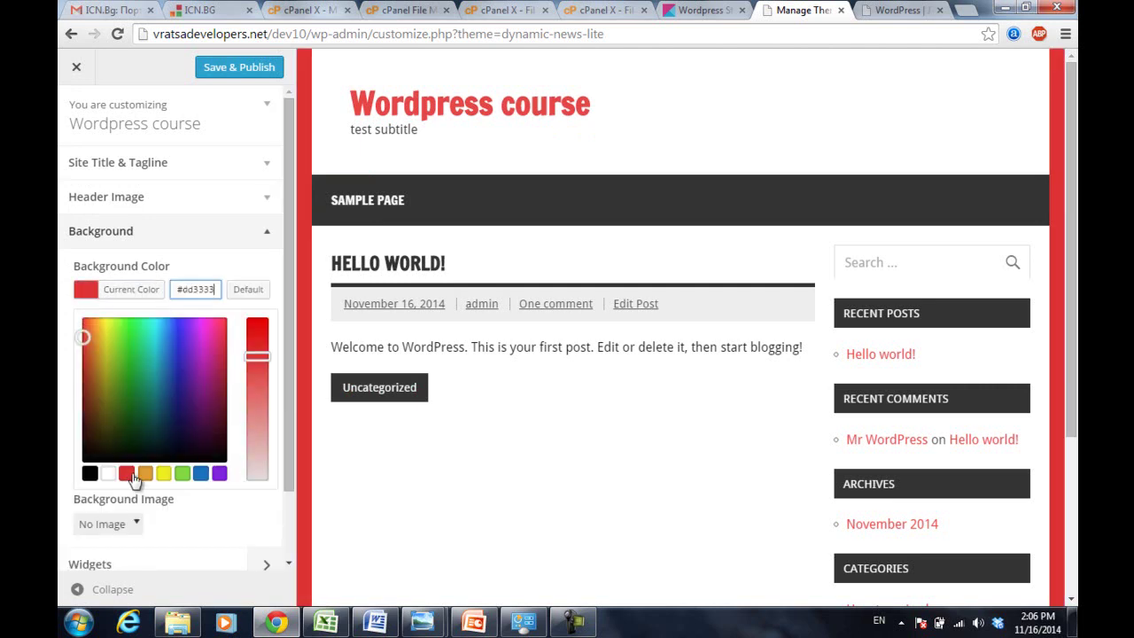
left_click(200, 475)
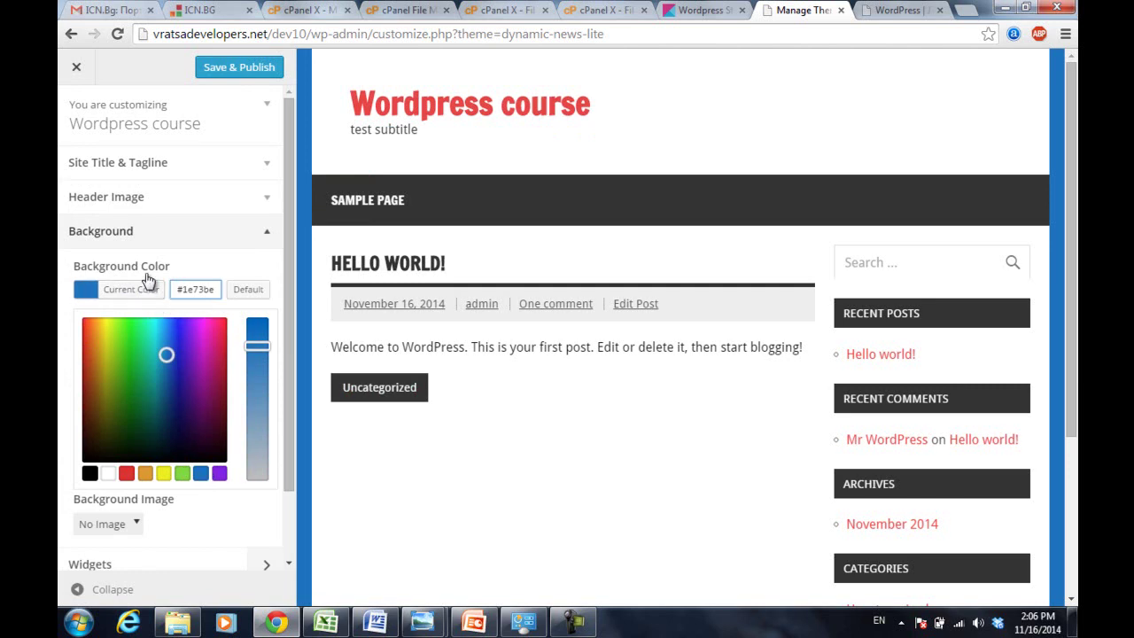
left_click(250, 69)
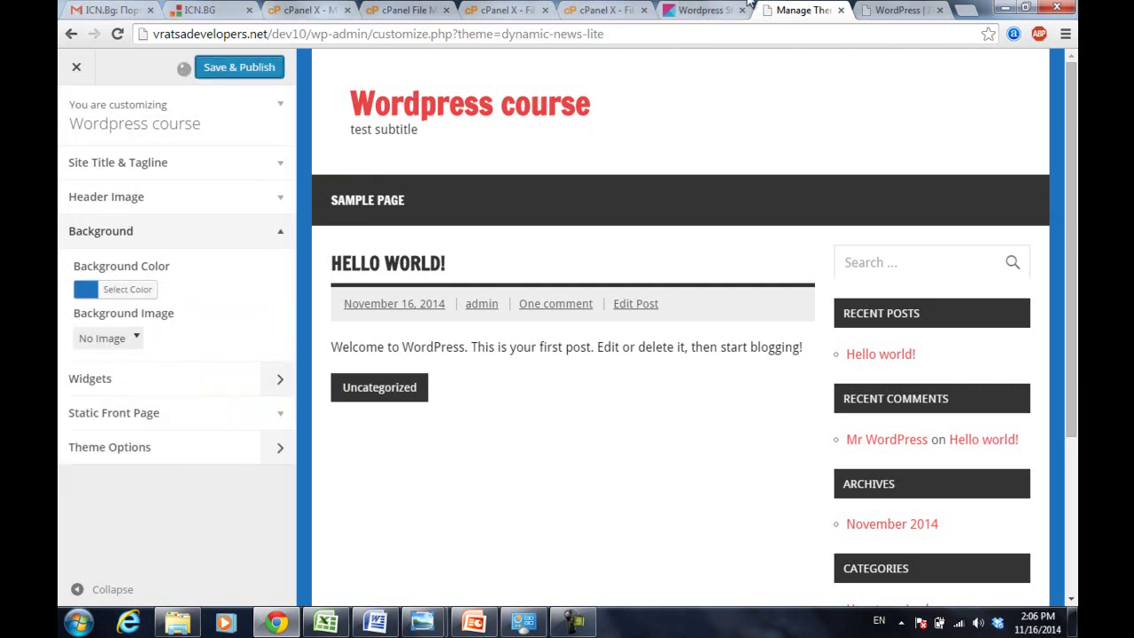
left_click(877, 10)
key("Return")
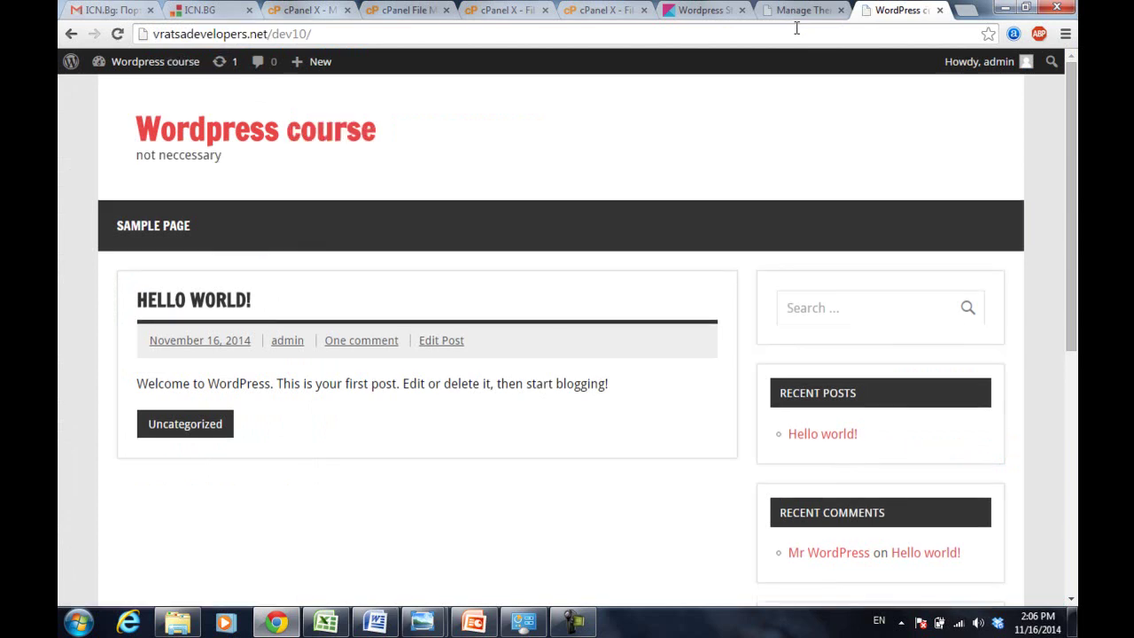
- Check the Customizer and live site tabs, then pause the screen recording
left_click(798, 9)
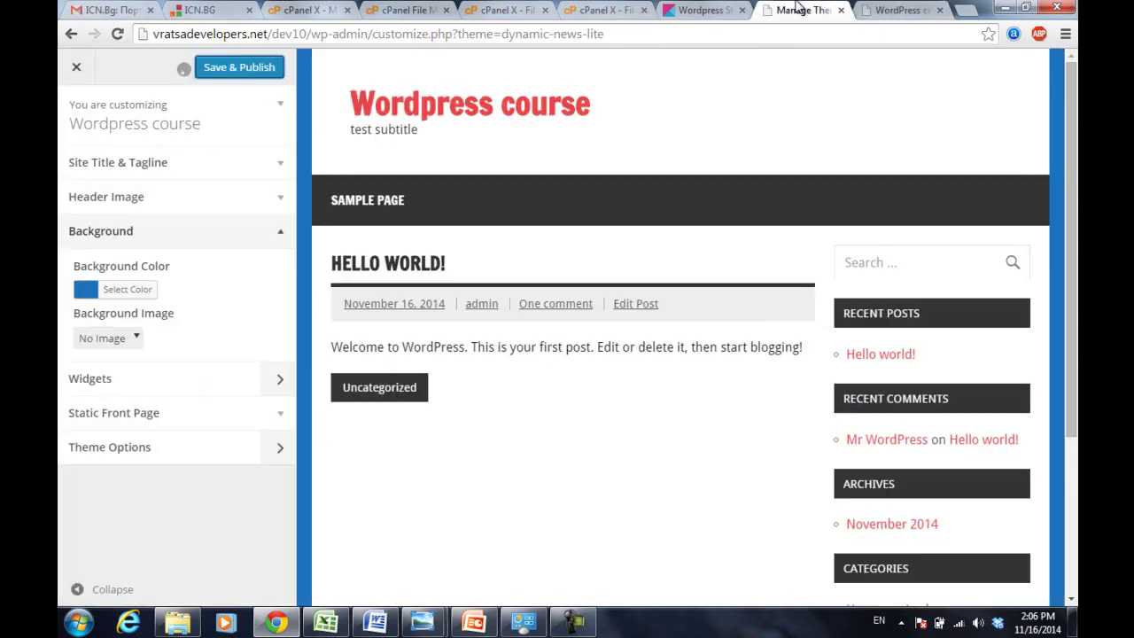
left_click(899, 10)
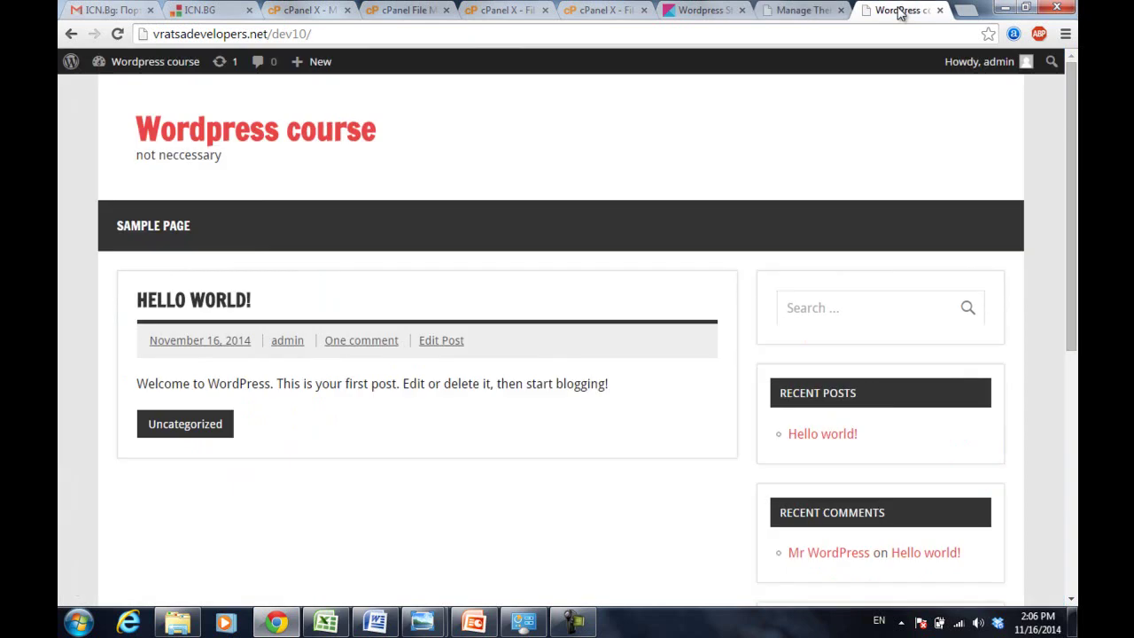
left_click(574, 622)
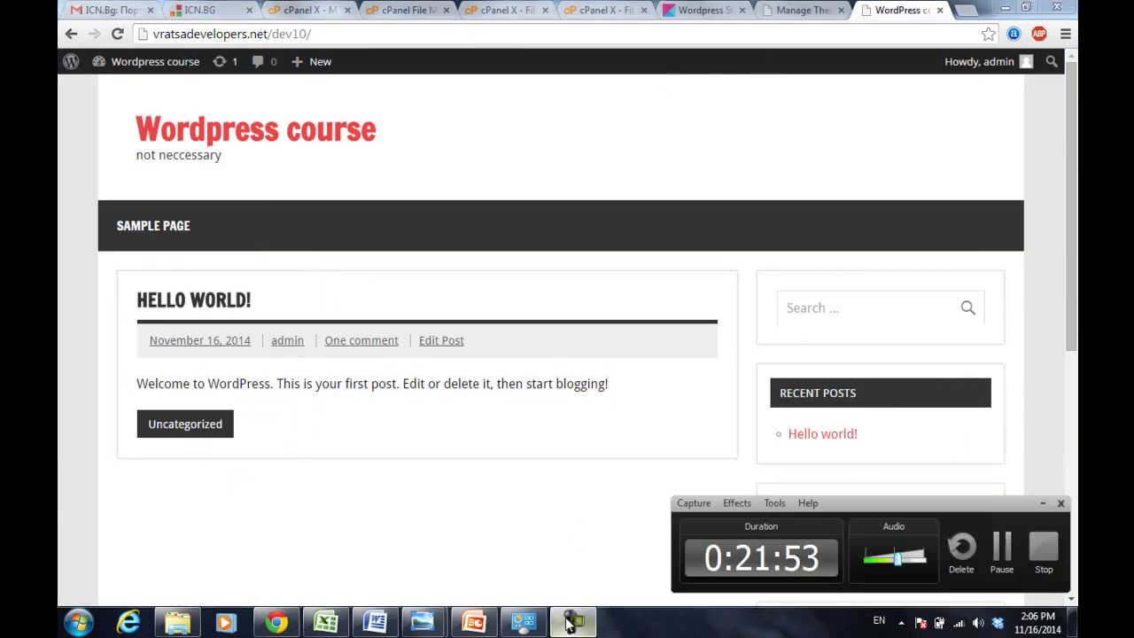
left_click(1001, 549)
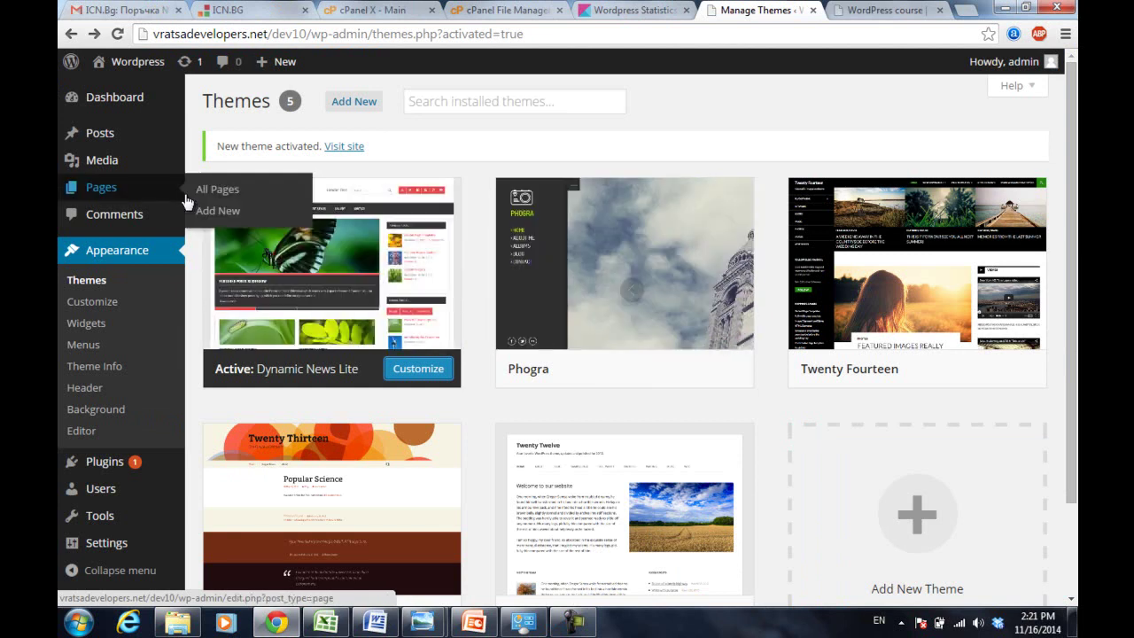
- Reload the site and get free internet access through the NetLan HotSpot login
left_click(854, 7)
key("F5")
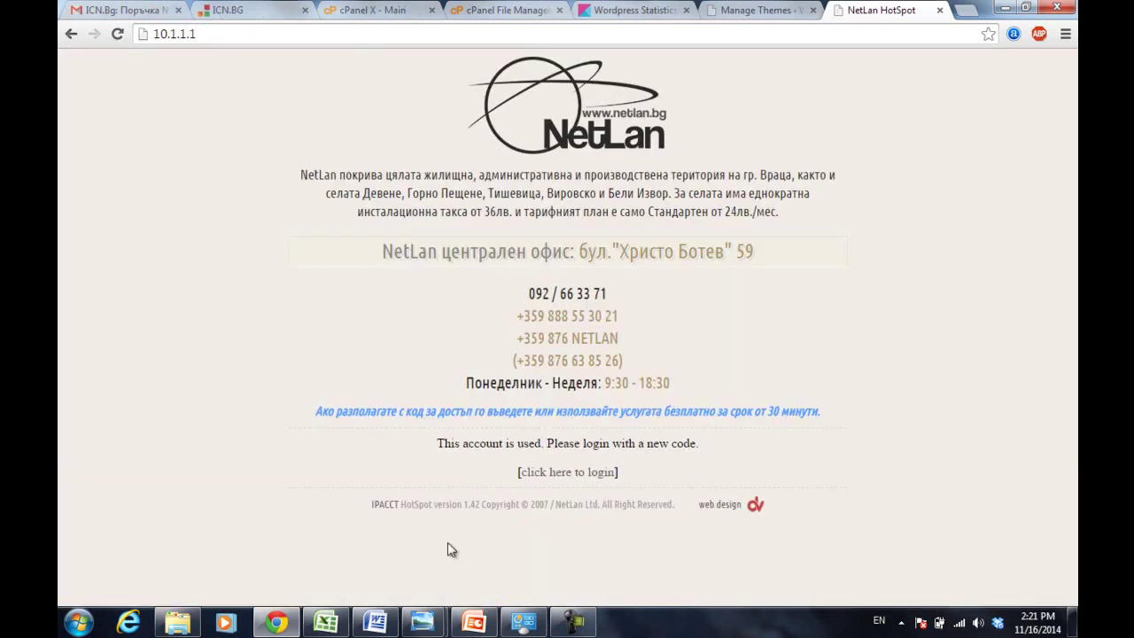
left_click(571, 474)
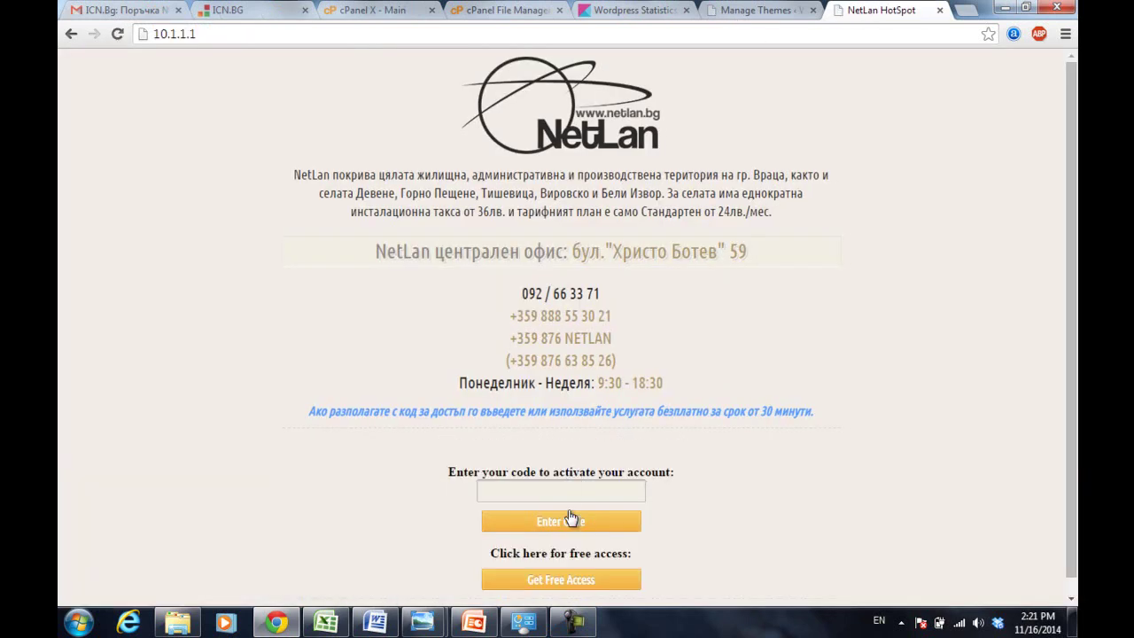
left_click(580, 583)
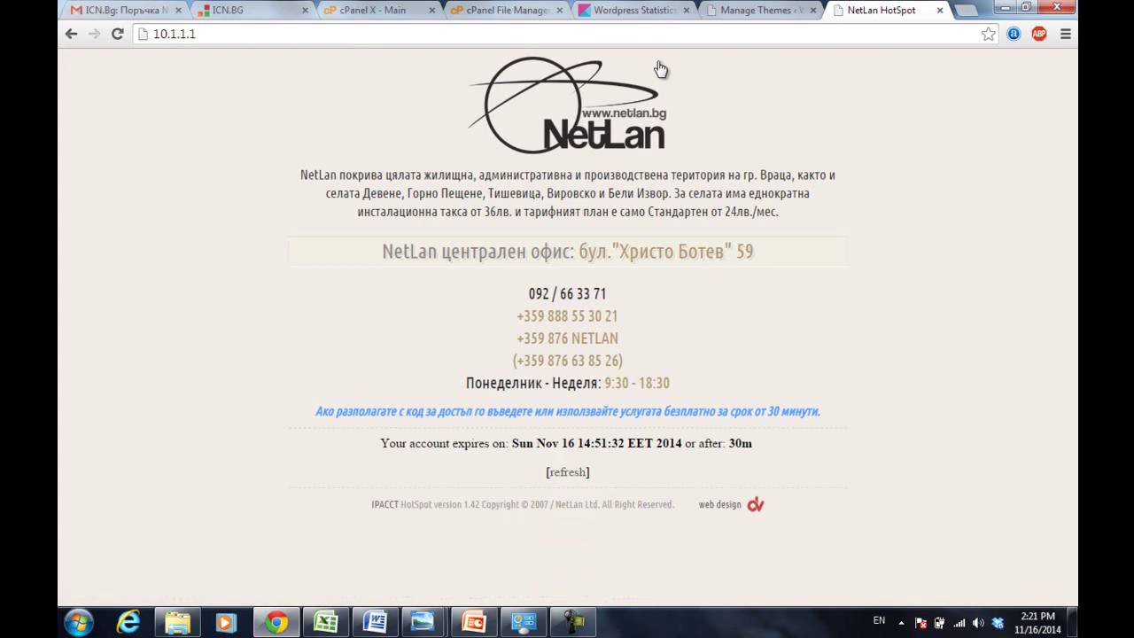
left_click(588, 37)
- Copy the /dev10 site address from the Themes tab and load it in the hotspot tab
left_click(770, 10)
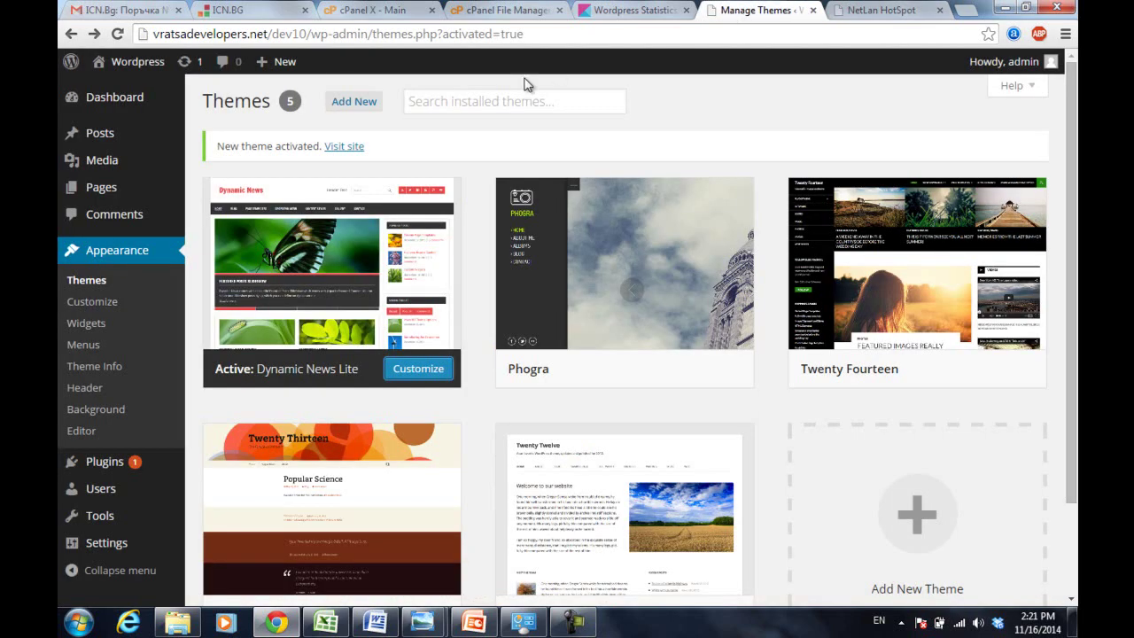
left_click_drag(373, 34, 153, 34)
key("ctrl+c")
mouse_move(157, 60)
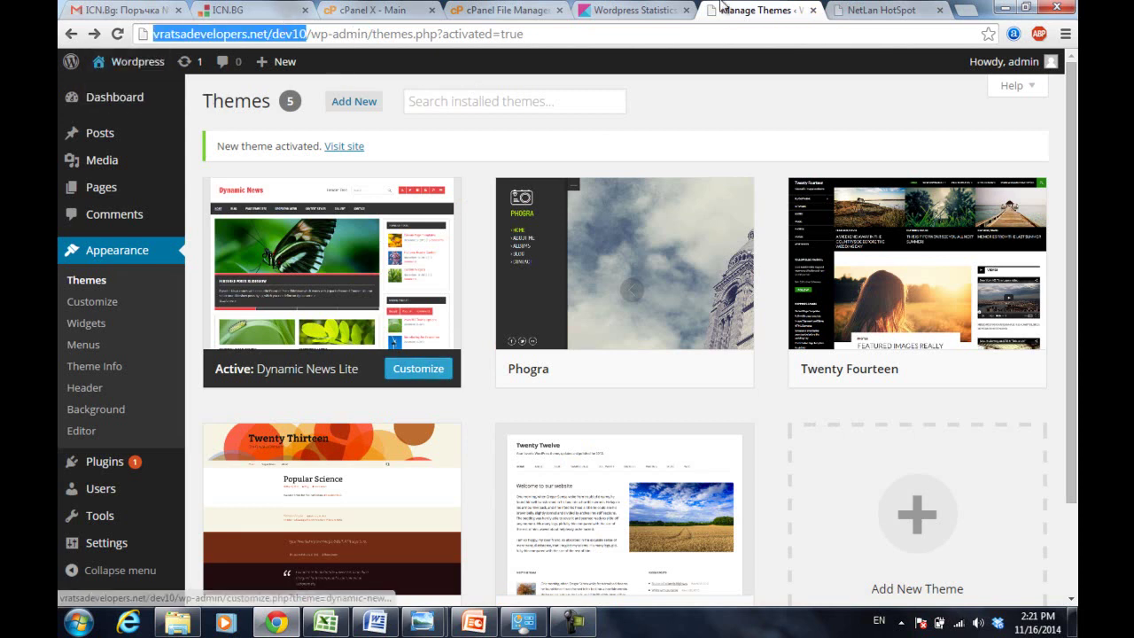
left_click(885, 10)
left_click(859, 36)
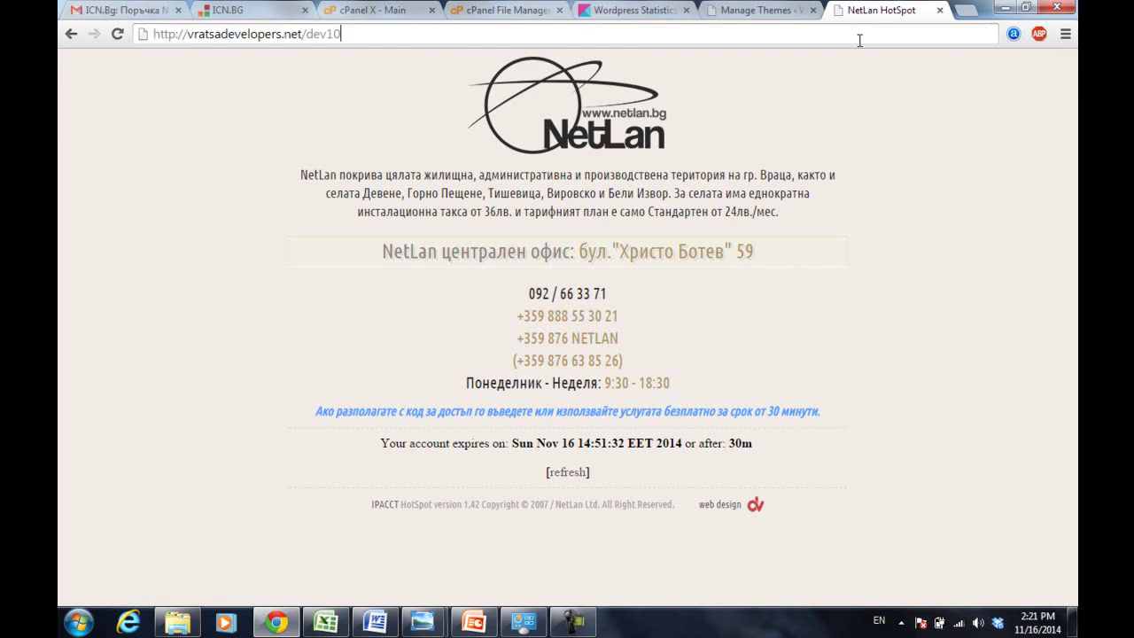
key("ctrl+v")
key("Return")
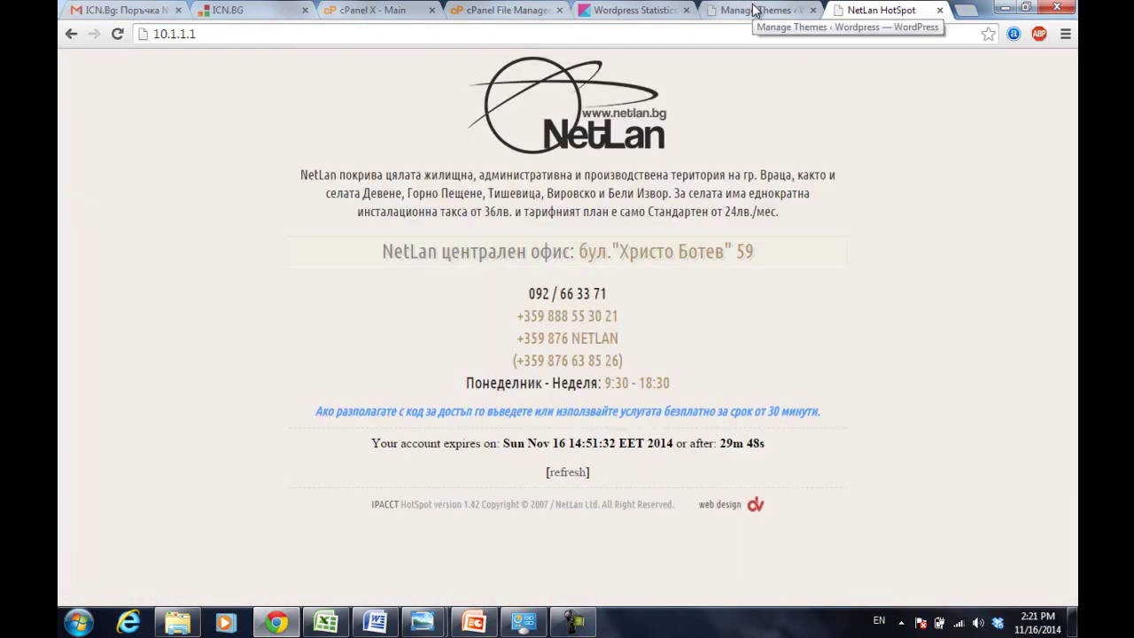
left_click(687, 37)
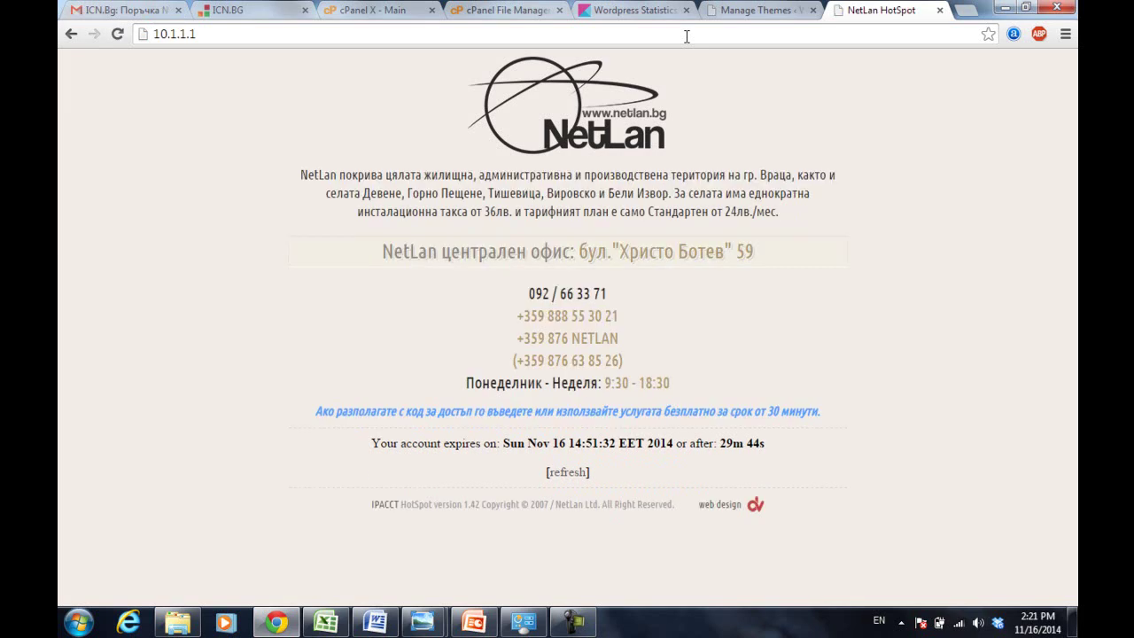
key("ctrl+a")
left_click(687, 36)
- Load vratsadevelopers.net/dev10, then open the Pages list from the admin sidebar
type("v")
key("Return")
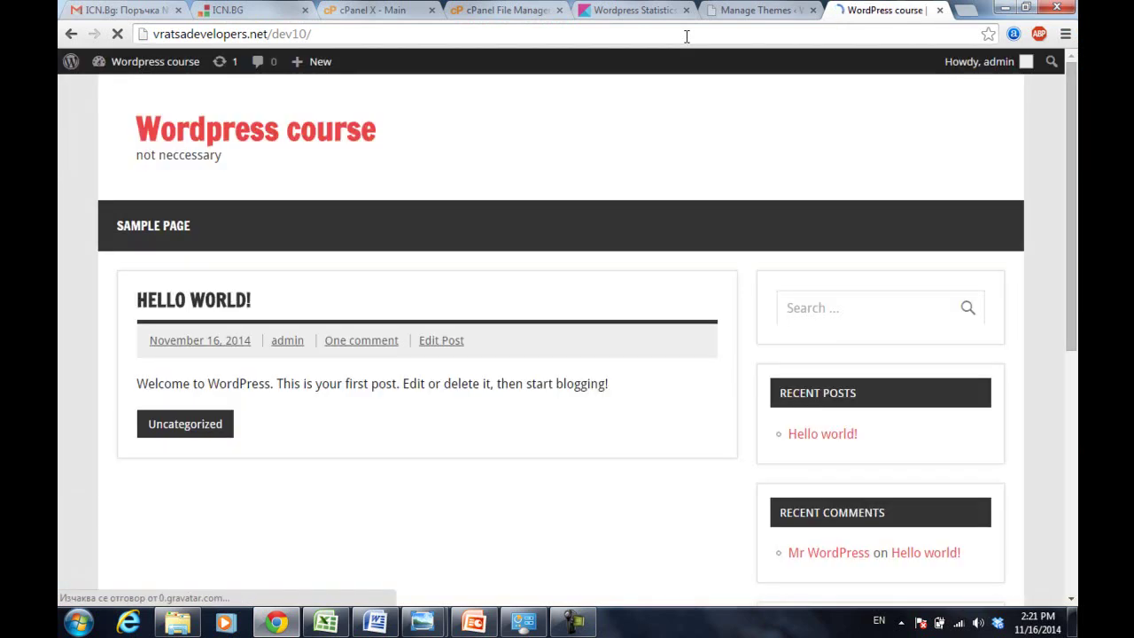
left_click(753, 10)
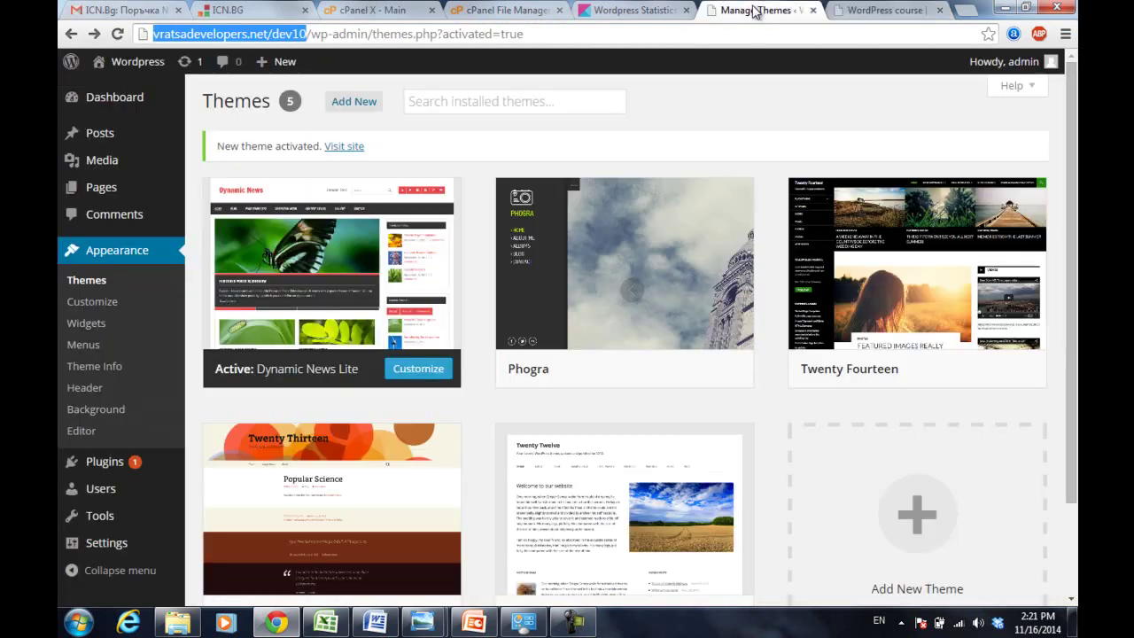
mouse_move(235, 301)
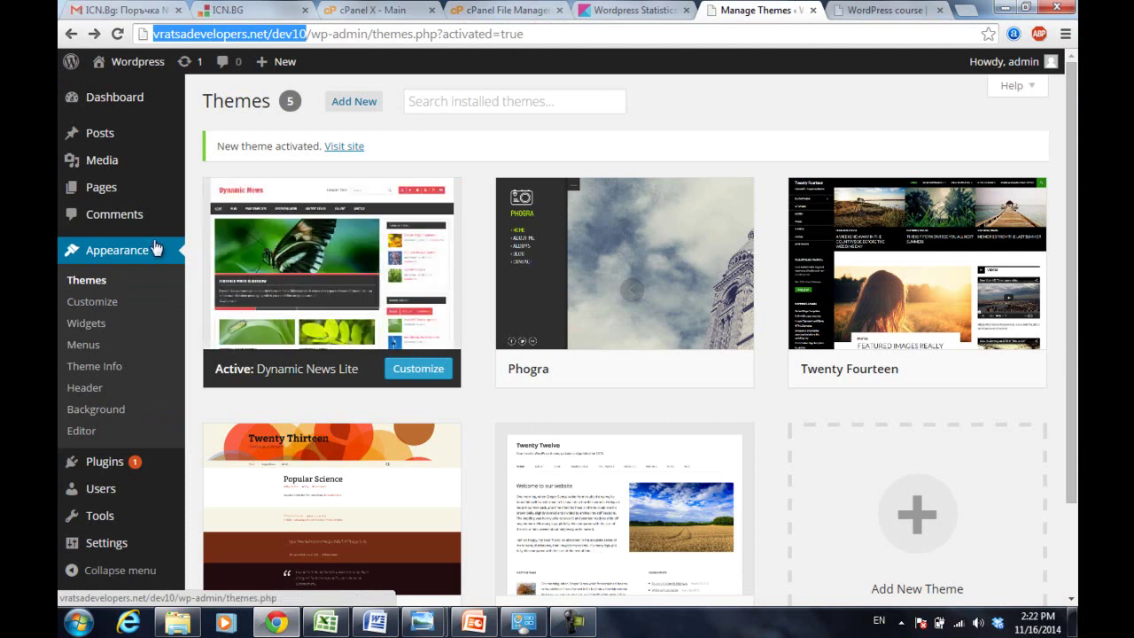
mouse_move(100, 189)
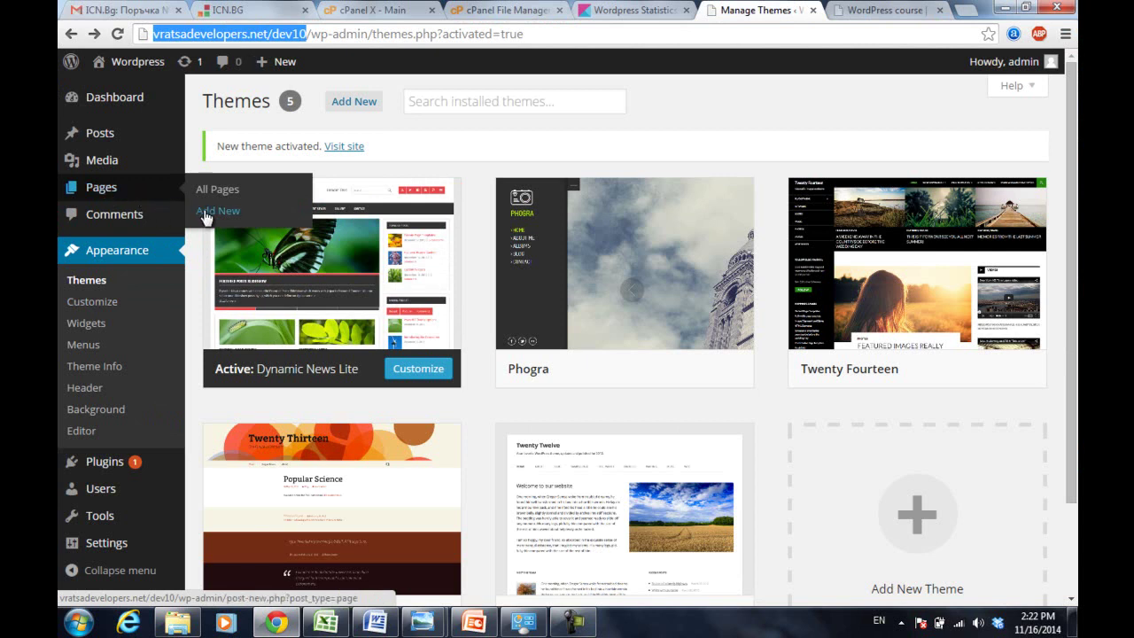
left_click(107, 190)
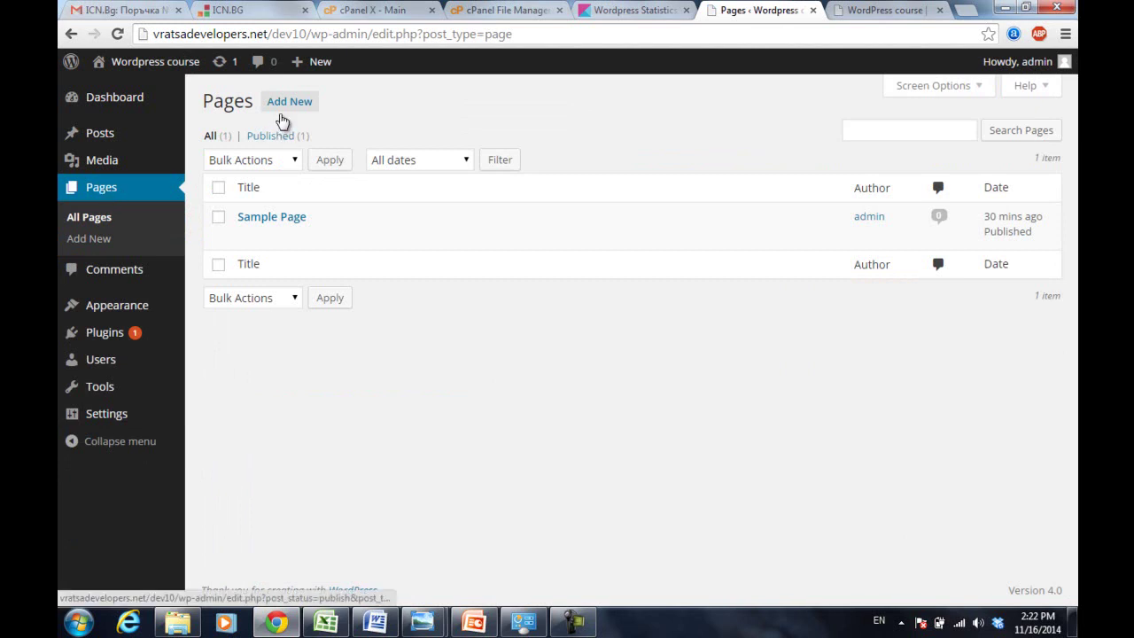
- Create a new page titled 'Урок 1' (Lesson 1)
mouse_move(277, 222)
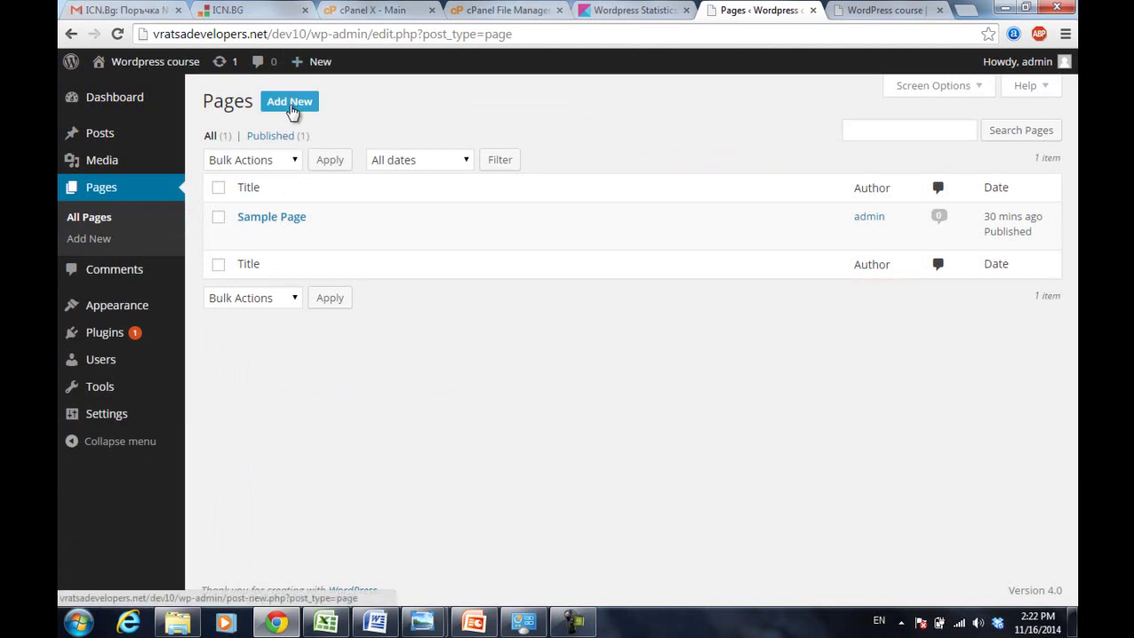
left_click(291, 106)
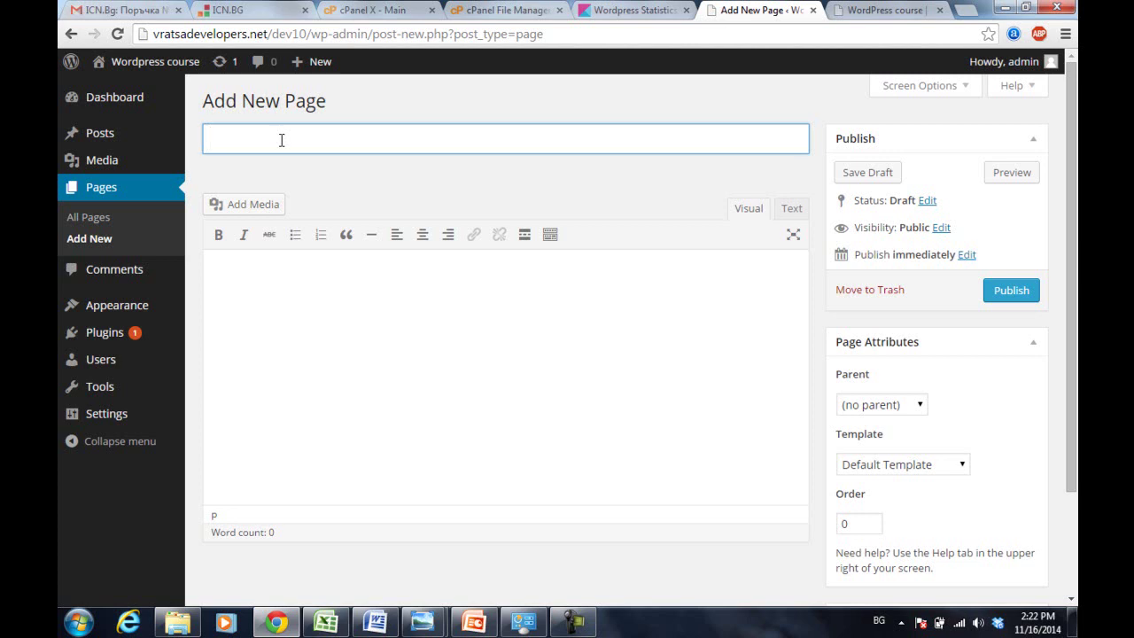
type("Урок 1")
left_click(438, 299)
left_click(320, 146)
mouse_move(171, 135)
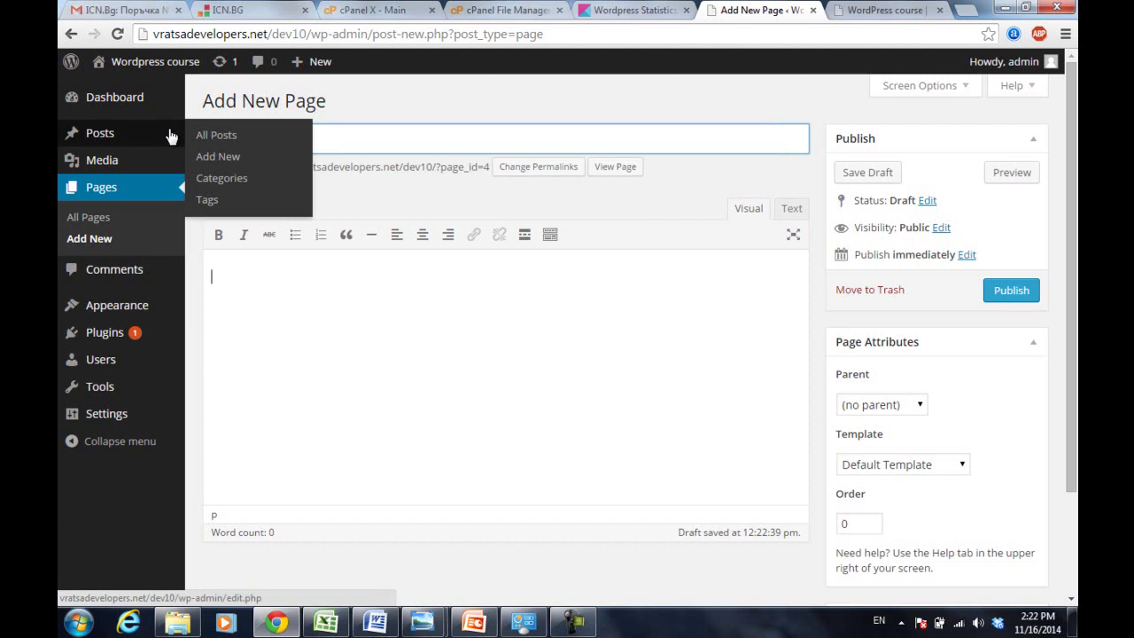
left_click(421, 316)
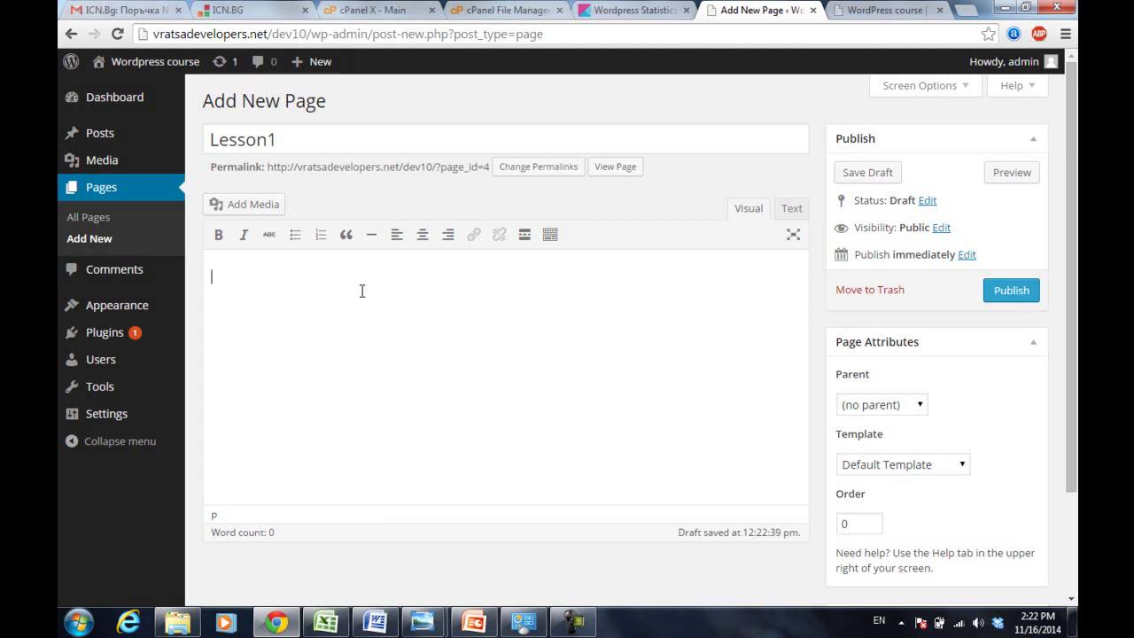
left_click(271, 142)
- Write 'This is the content of my lesson 1' in the page body and open Add Media
left_click(274, 306)
type("This is the content of my lesson 1:")
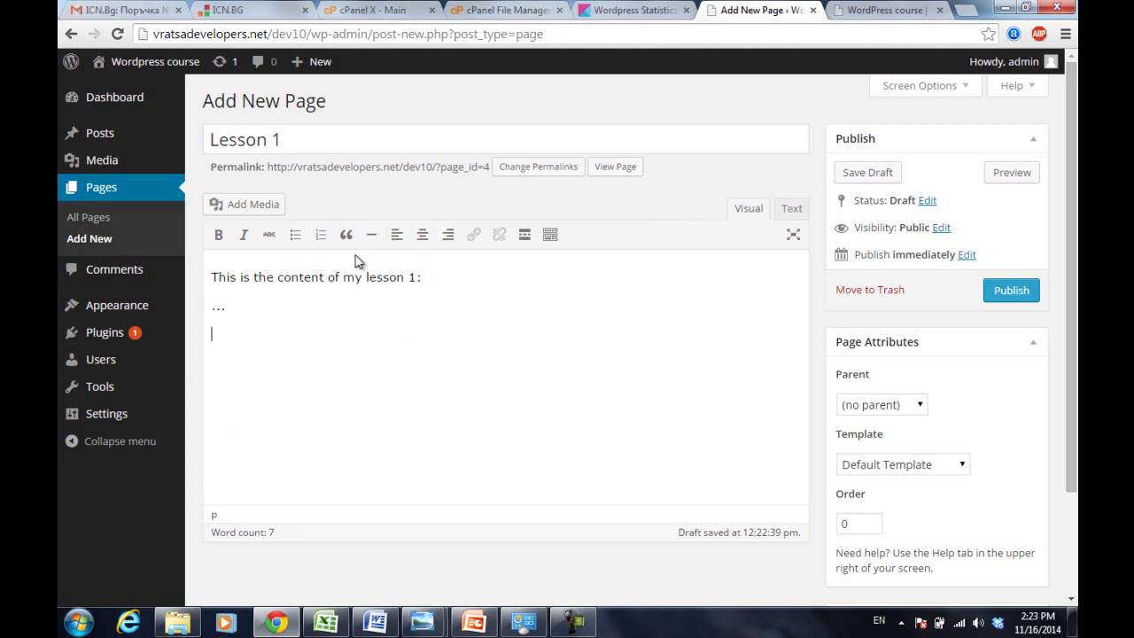
left_click(248, 209)
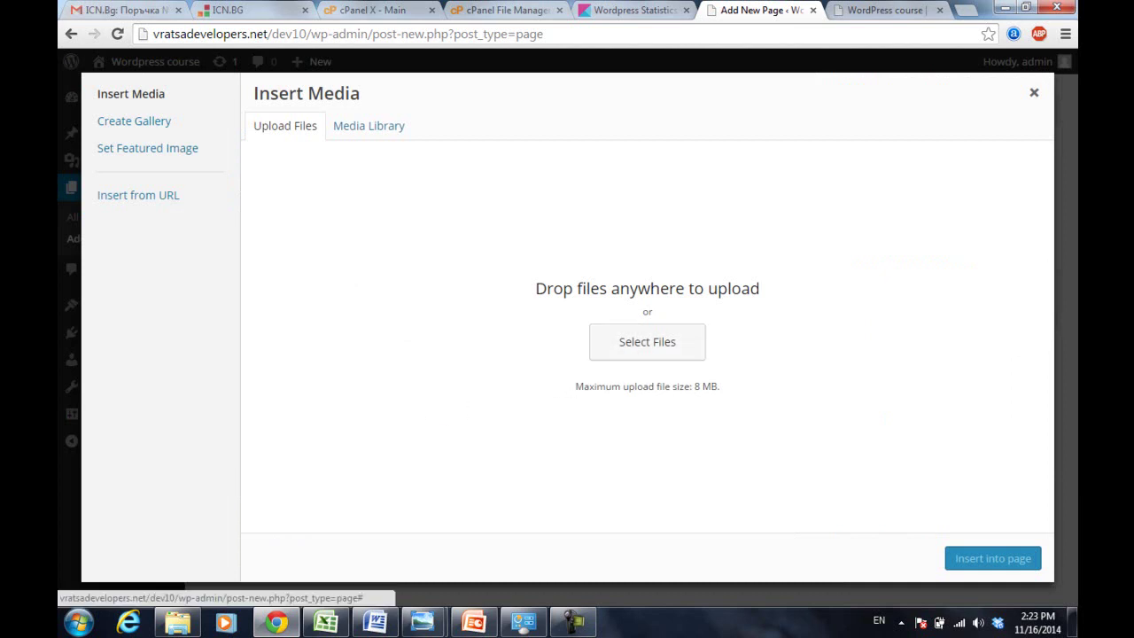
- Upload Technologies-in-90s.jpg and insert it into the Lesson 1 page below the text
left_click(630, 348)
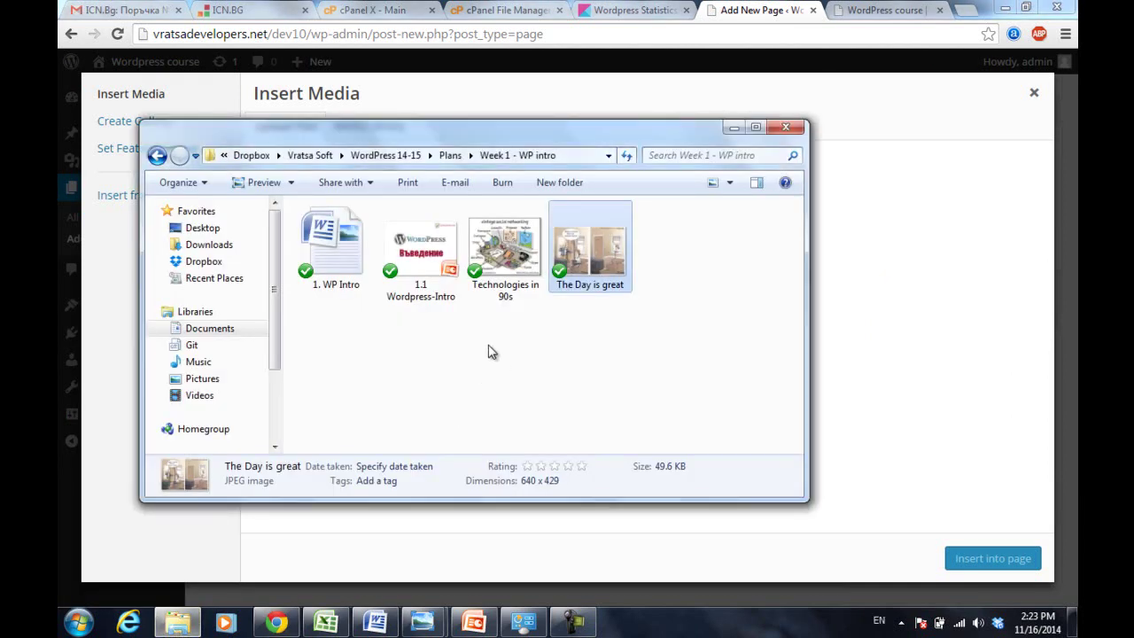
left_click_drag(465, 132, 664, 304)
left_click_drag(698, 405, 475, 204)
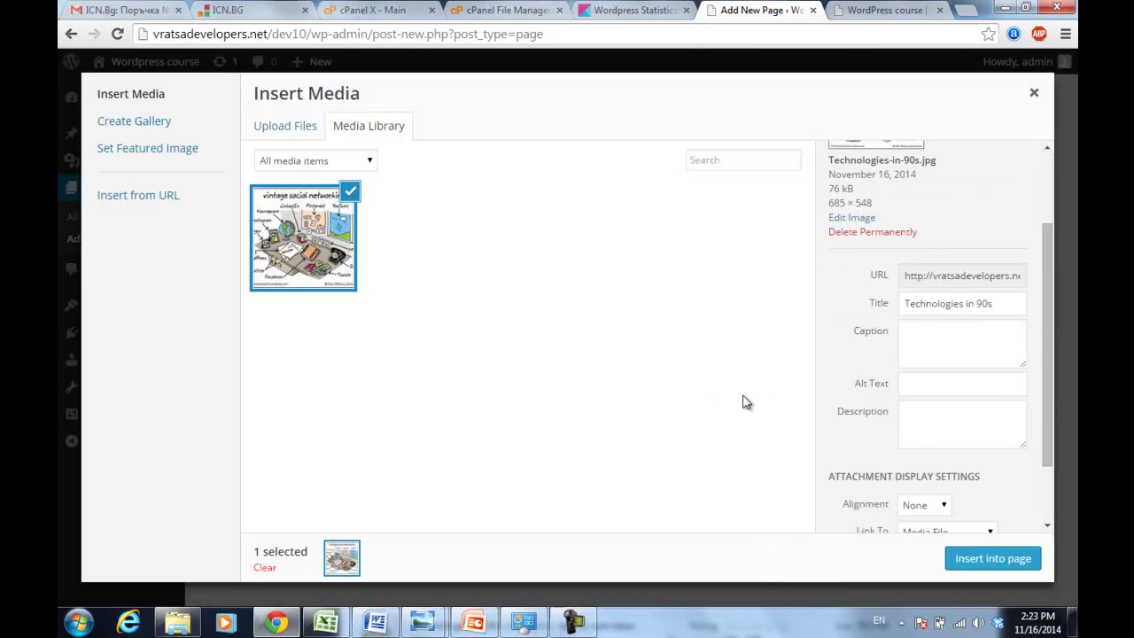
left_click(994, 559)
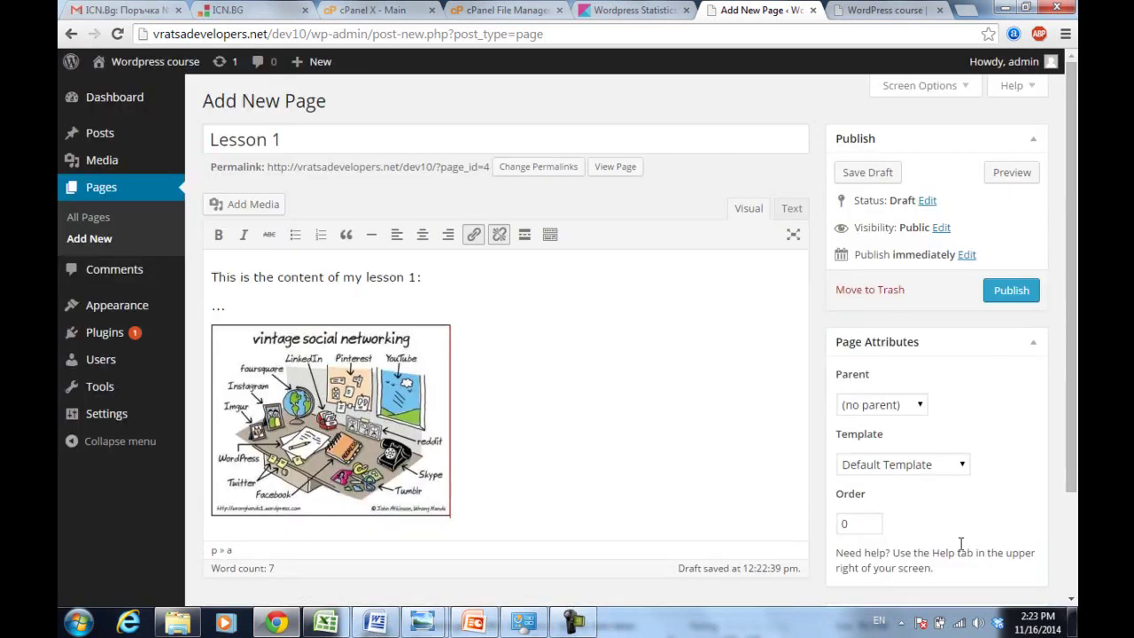
left_click(366, 277)
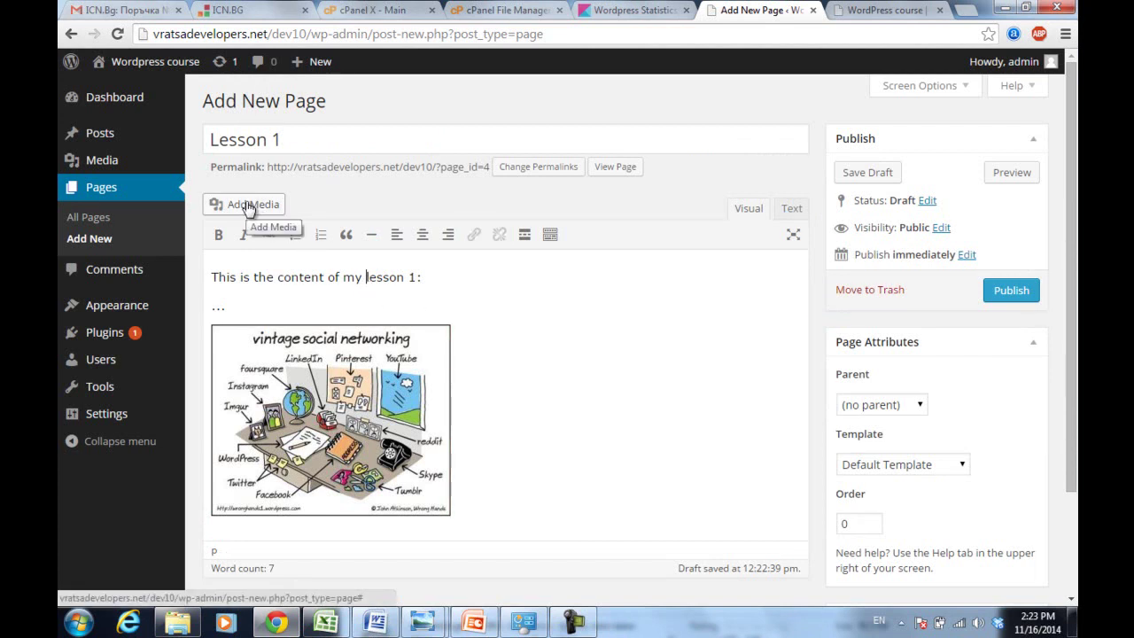
left_click(312, 307)
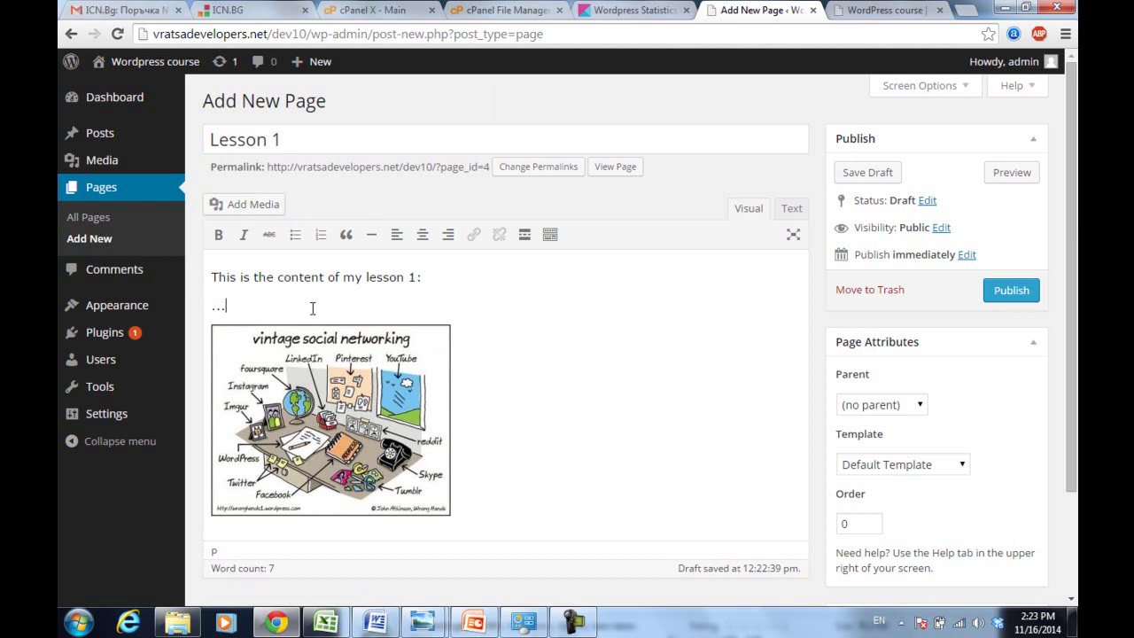
left_click(330, 420)
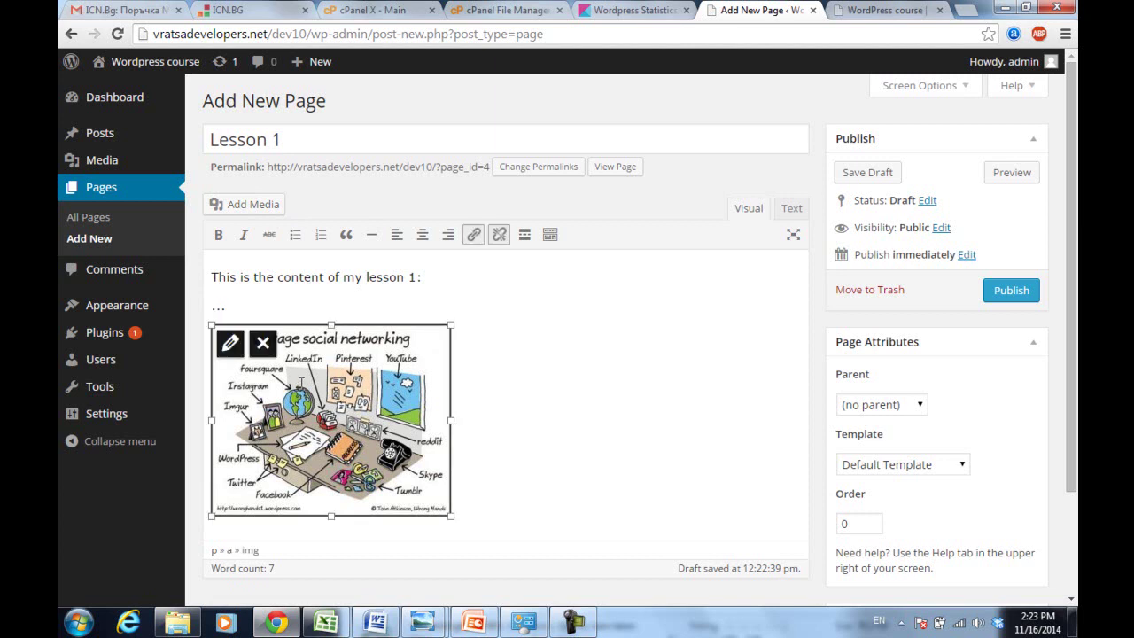
- Give the cartoon Center alignment and Thumbnail 150 × 150 size, and update the image
left_click(230, 344)
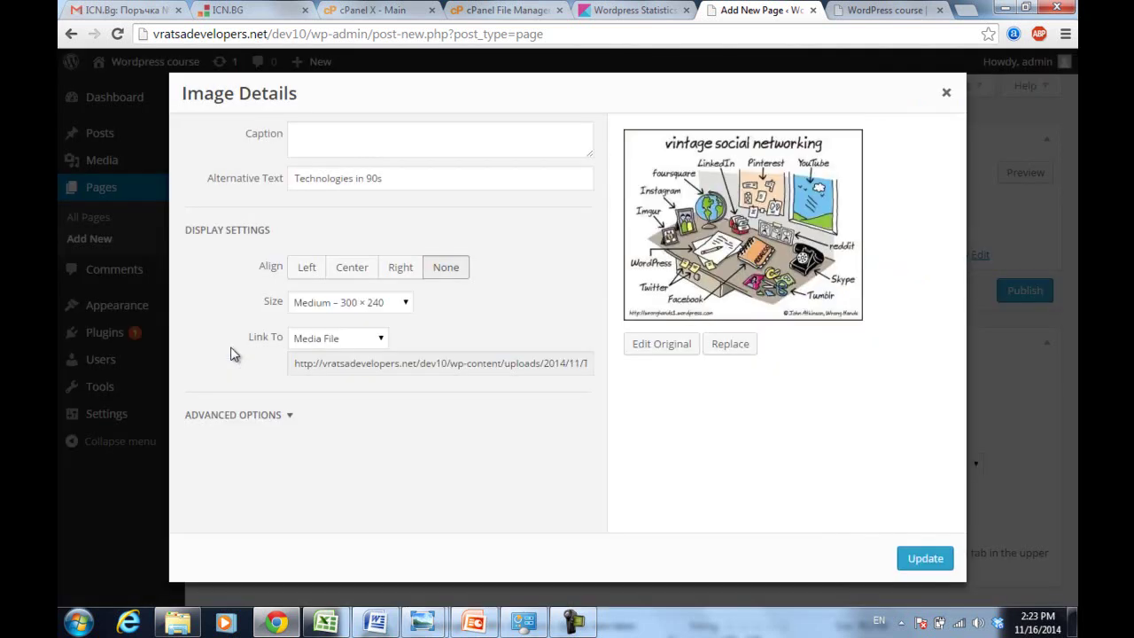
left_click(359, 269)
left_click(324, 304)
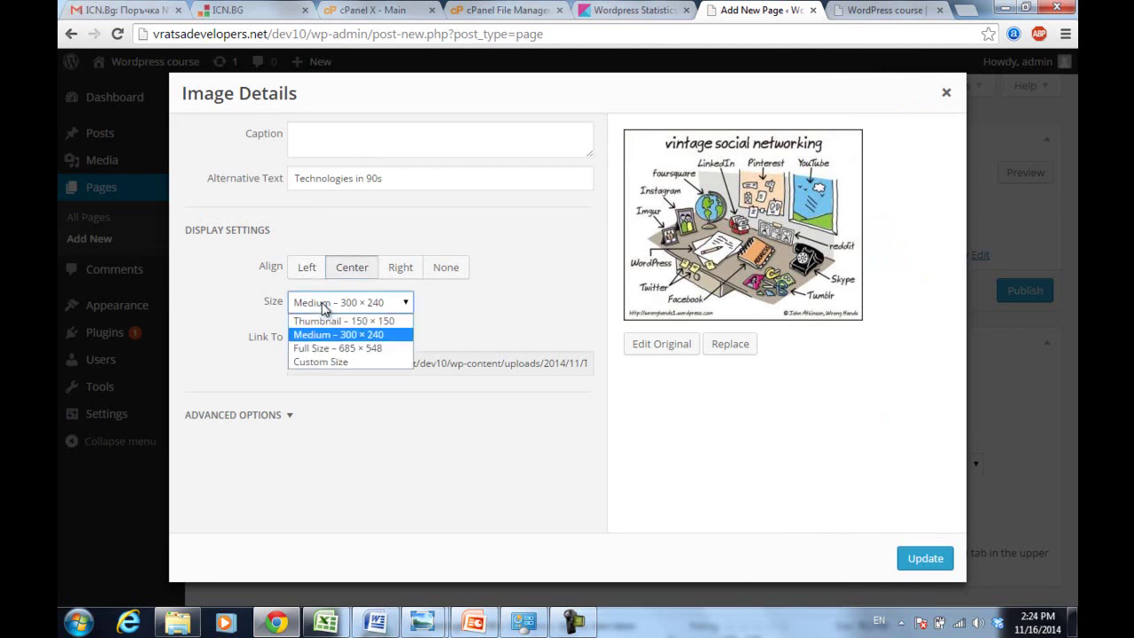
left_click(370, 337)
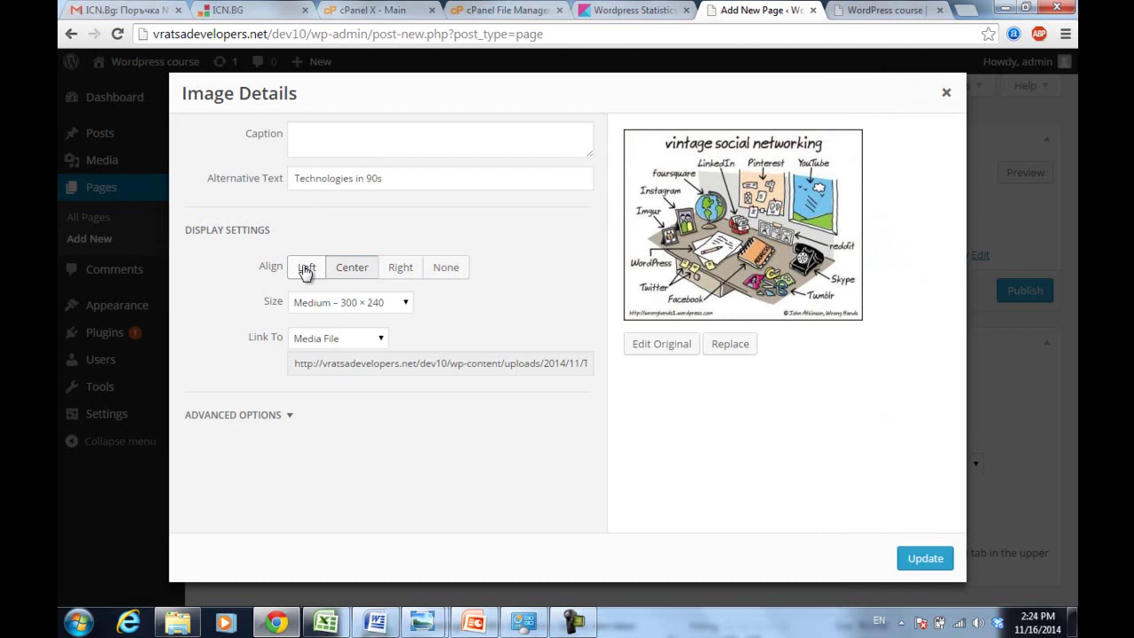
left_click(378, 302)
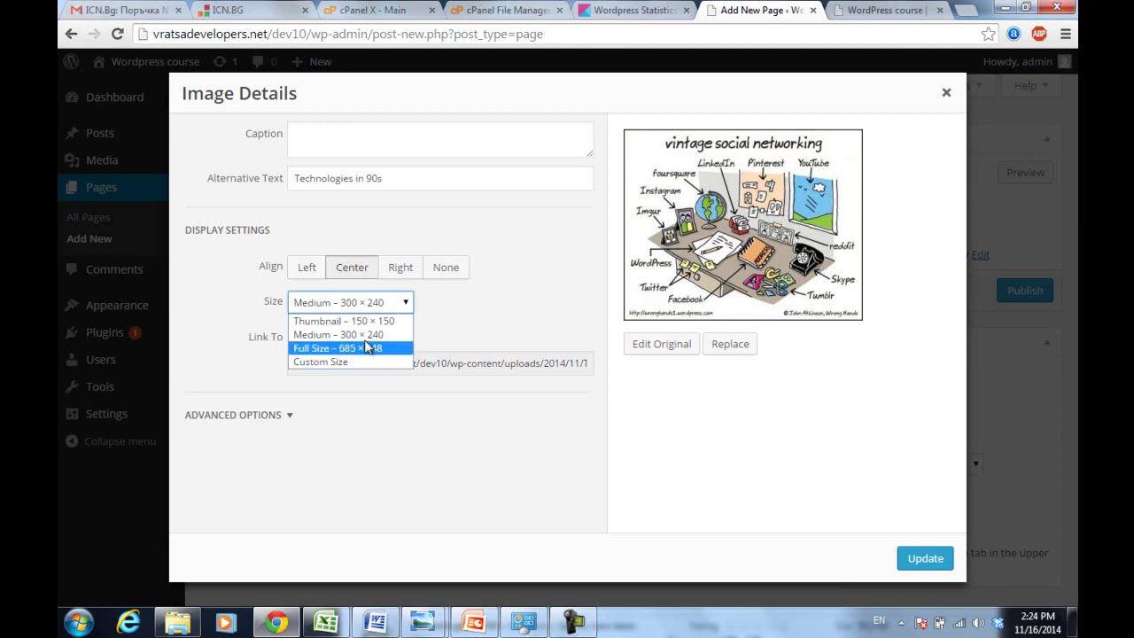
left_click(372, 324)
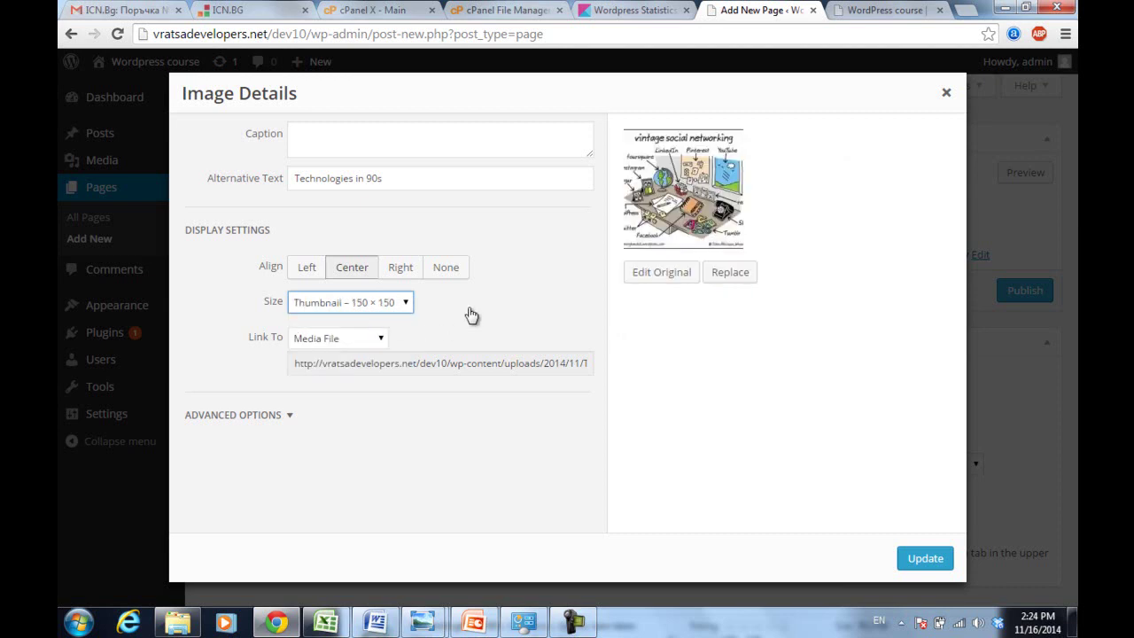
left_click(361, 277)
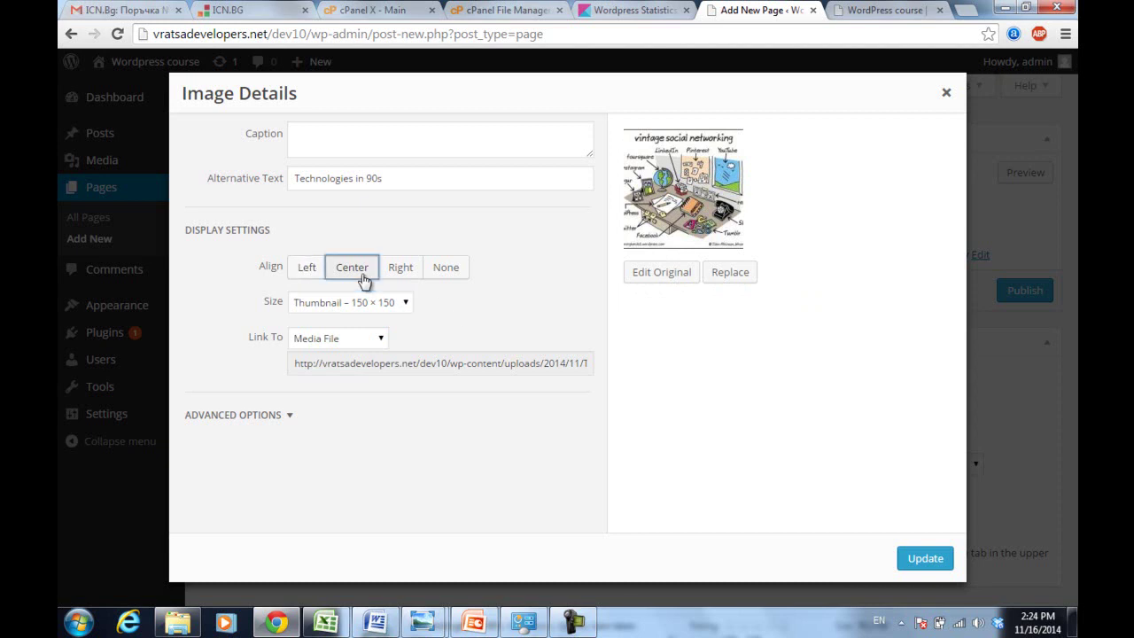
left_click(921, 557)
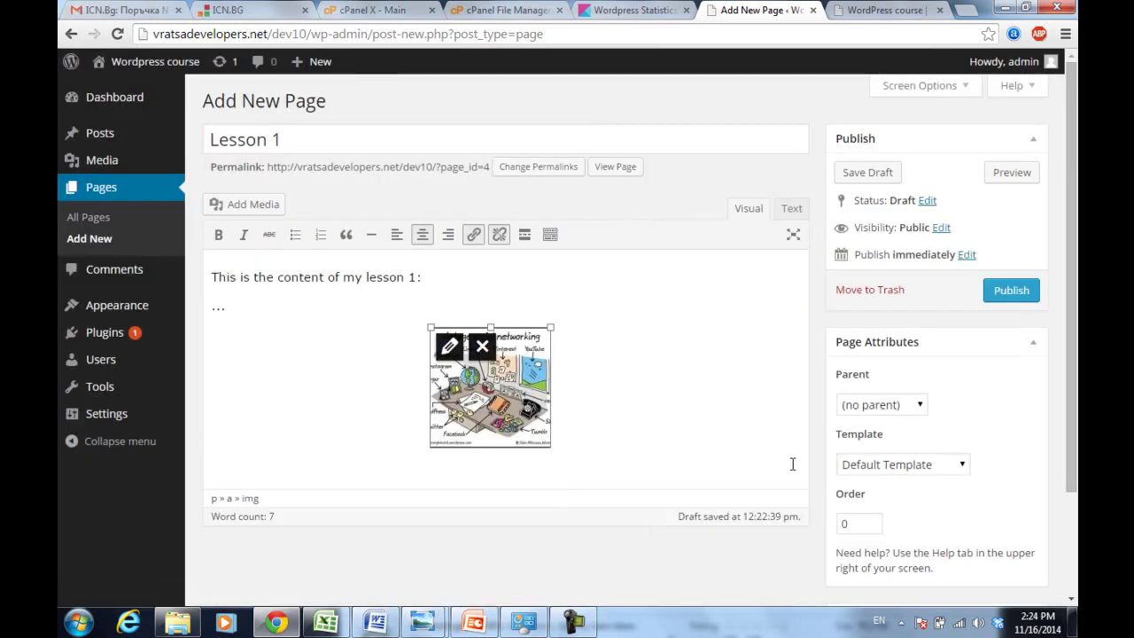
- Publish the Lesson 1 page and go to the site's front-end tab
left_click(664, 353)
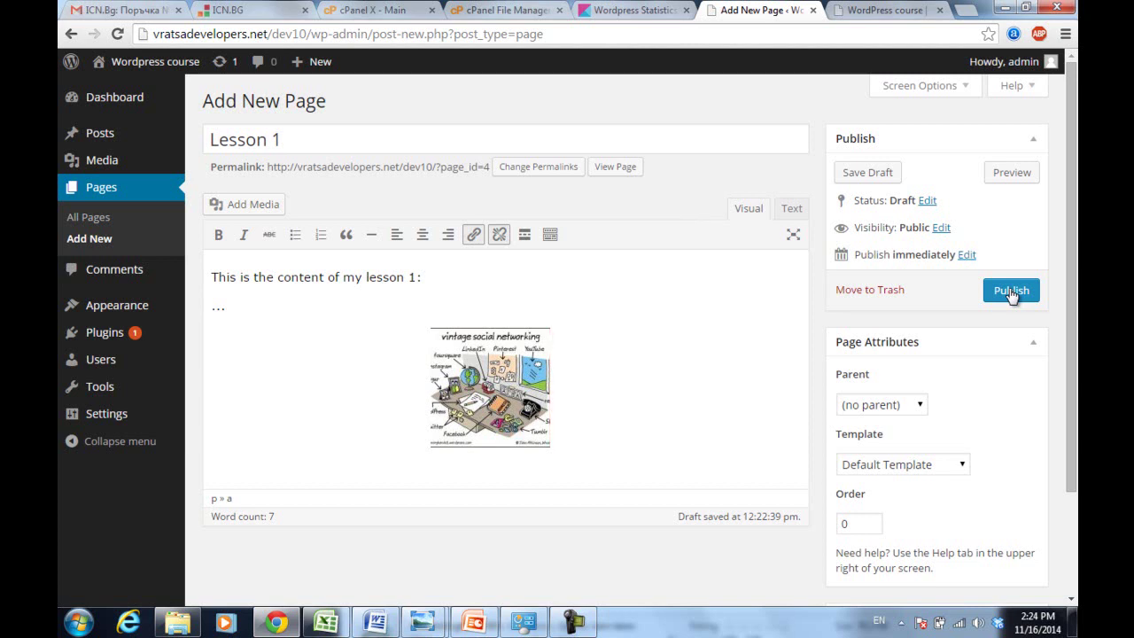
left_click(1009, 290)
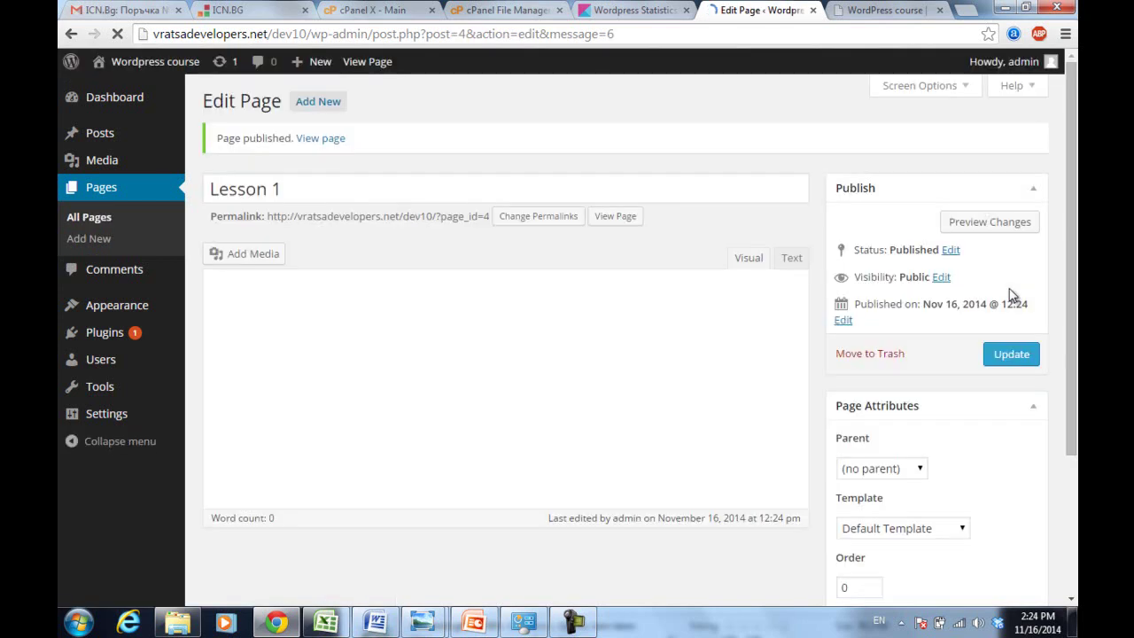
left_click(868, 9)
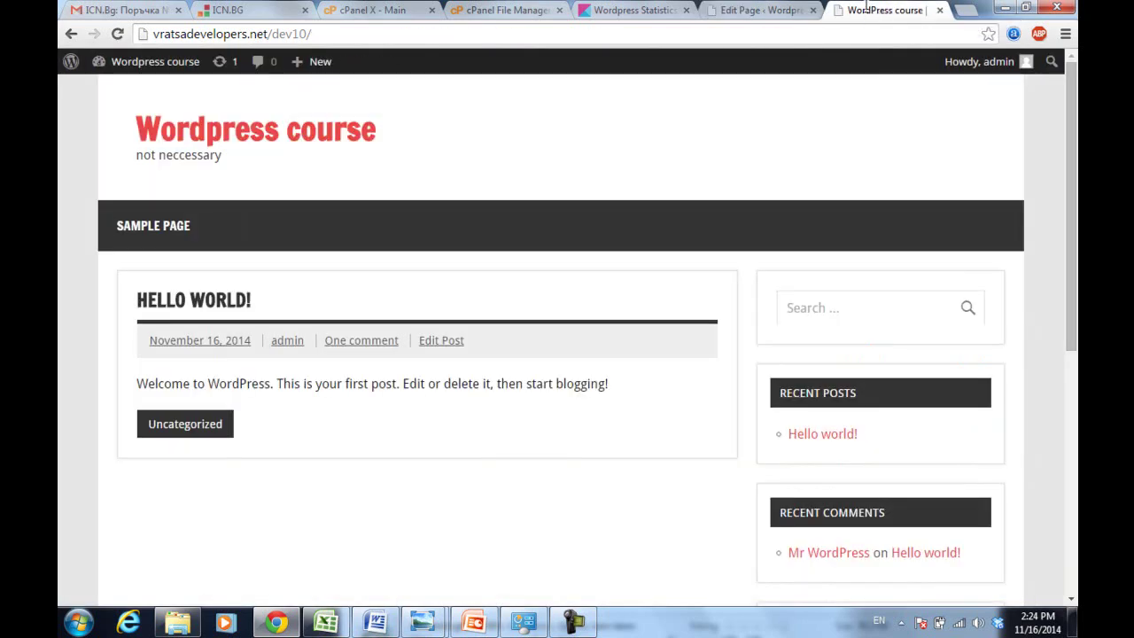
- Reload the front page so Lesson 1 shows in the menu, then return to the editor
left_click(625, 33)
key("Return")
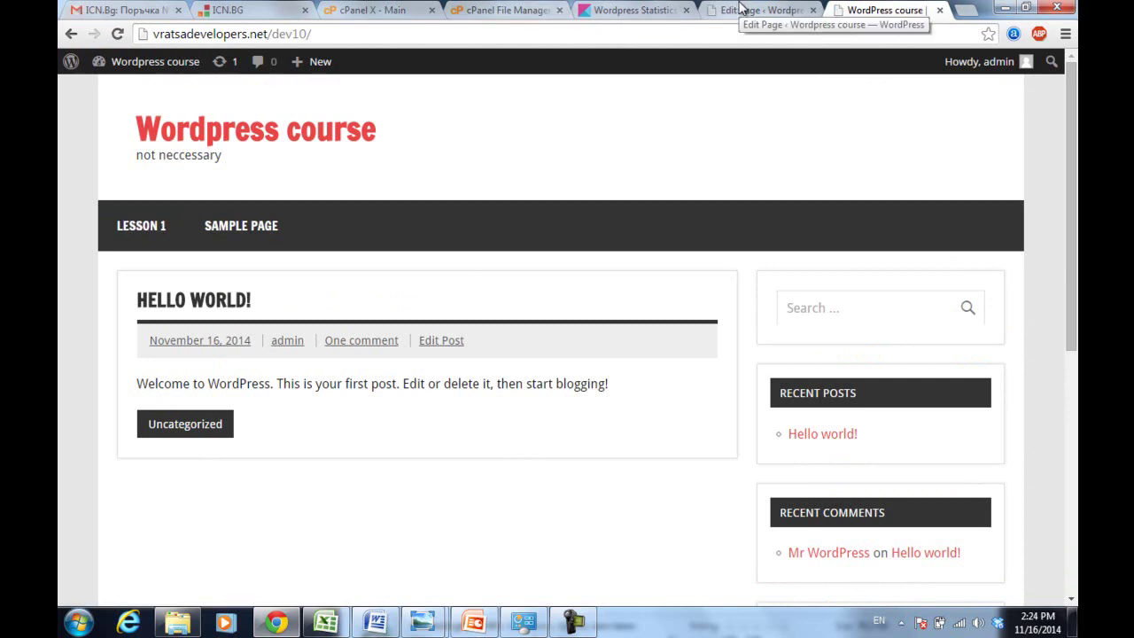
left_click(742, 9)
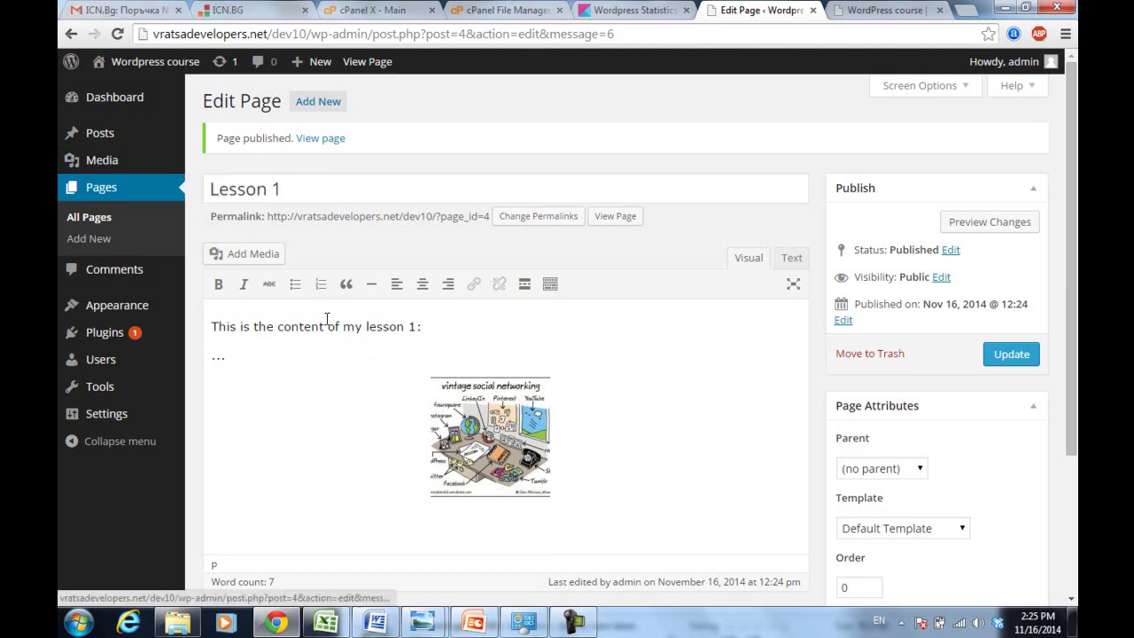
left_click(315, 190)
left_click(432, 320)
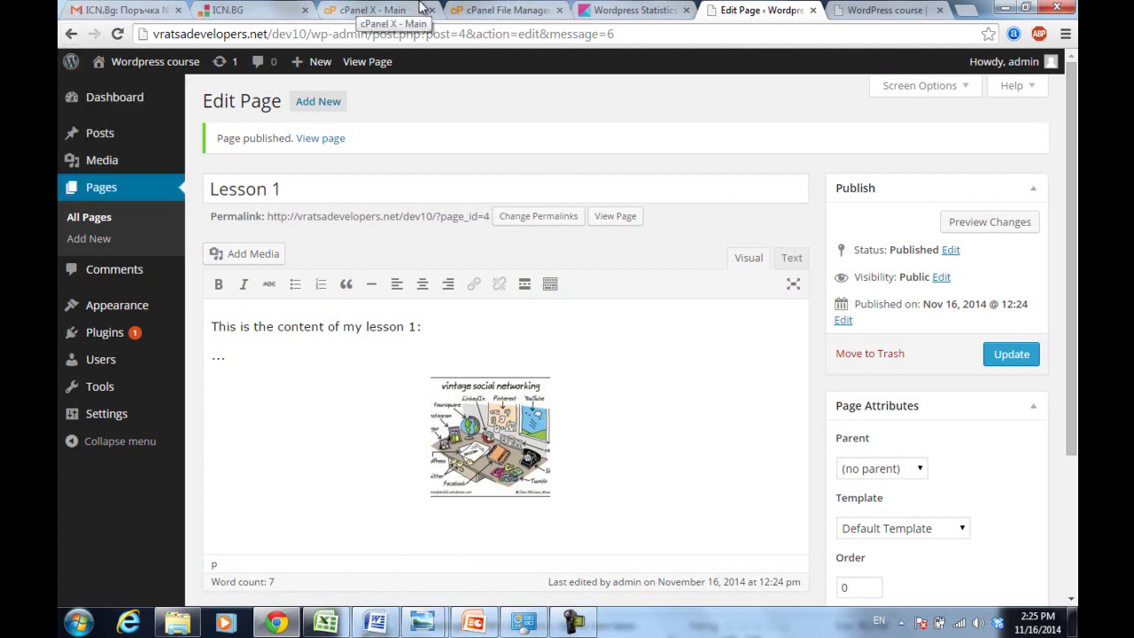
- View Lesson 1 on the live site, then bring up the admin Pages list
left_click(886, 11)
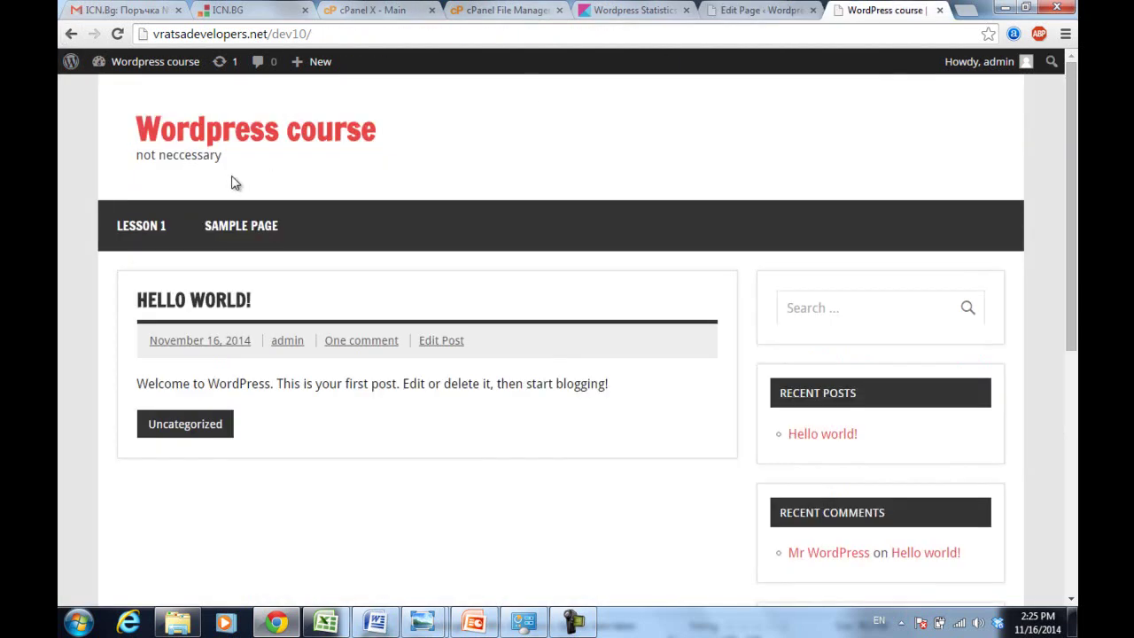
left_click(139, 232)
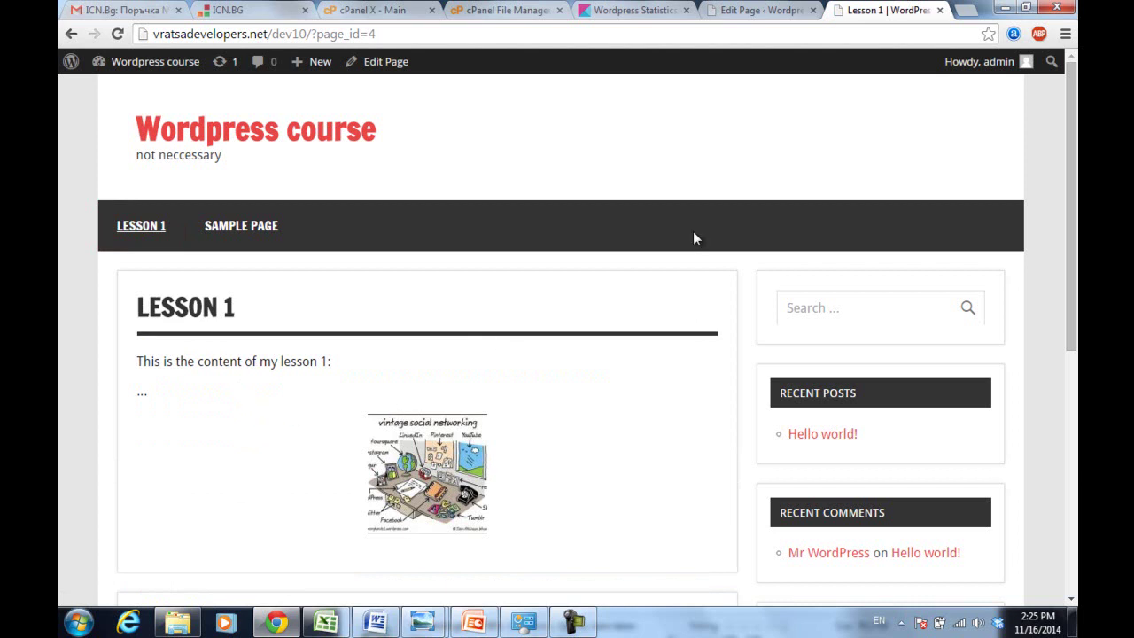
left_click(751, 7)
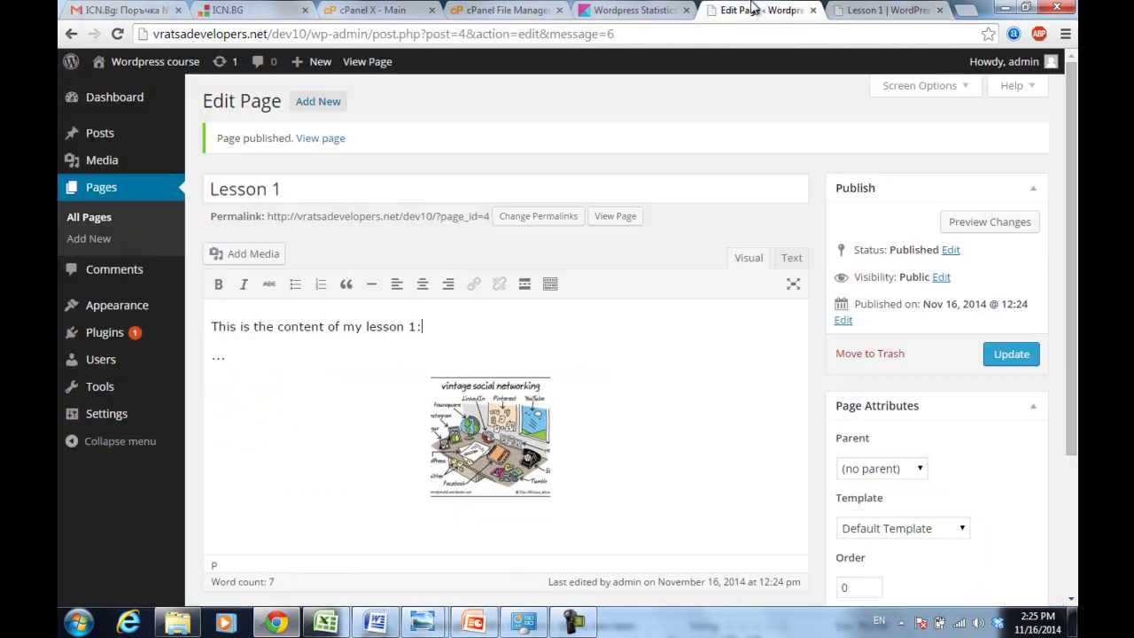
left_click(99, 189)
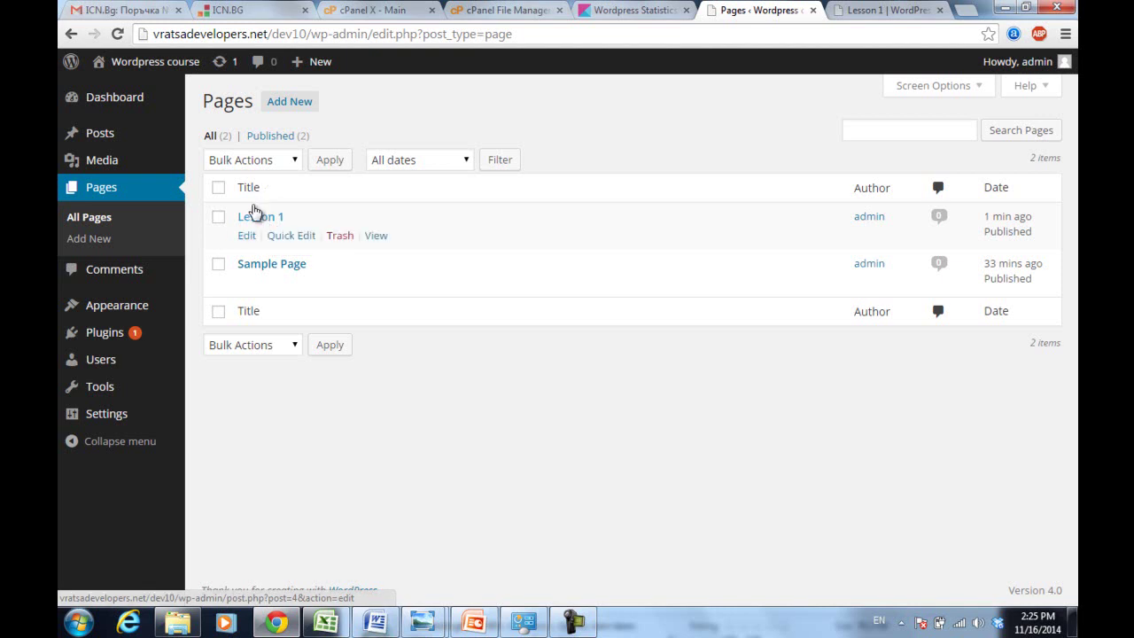
- Add the line 'The next content' below the cartoon in Lesson 1 and update it
left_click(260, 221)
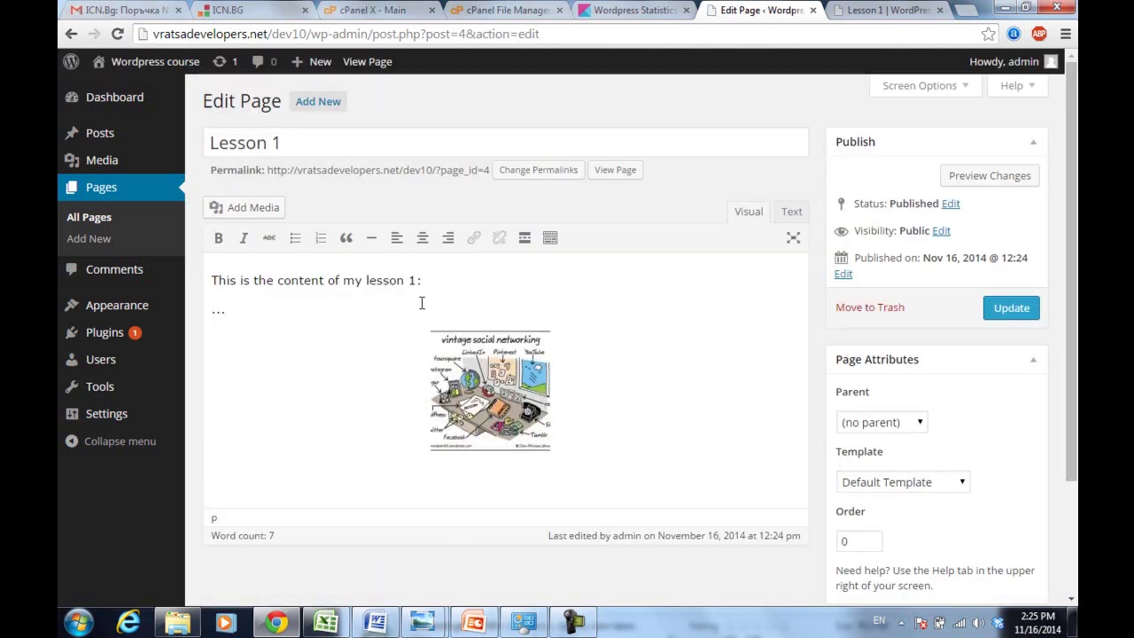
left_click(609, 464)
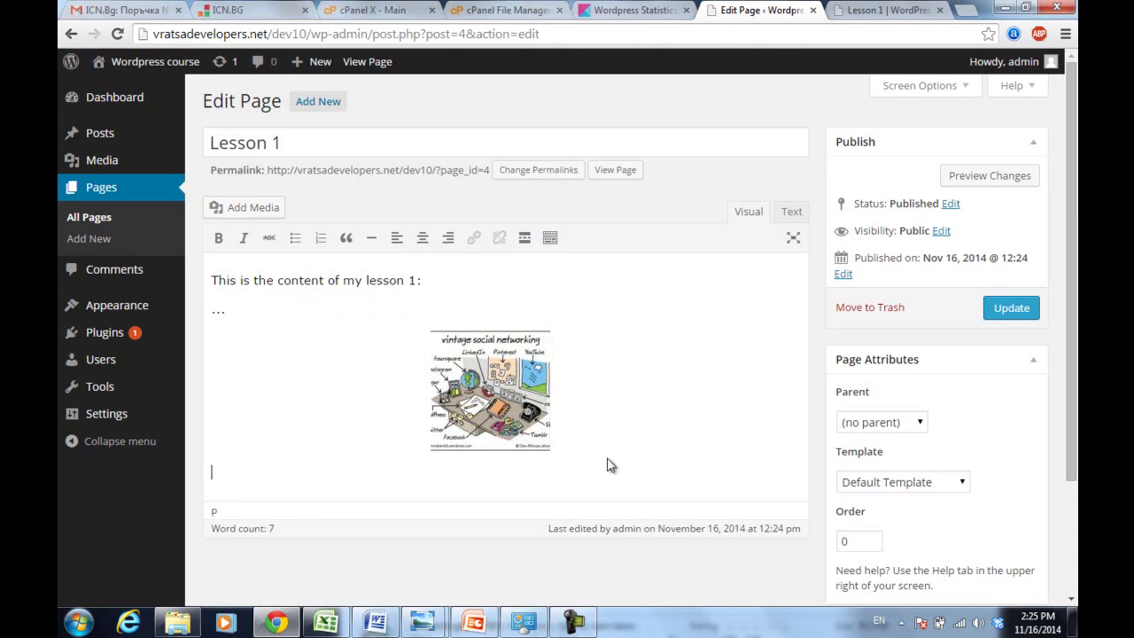
type("The next content")
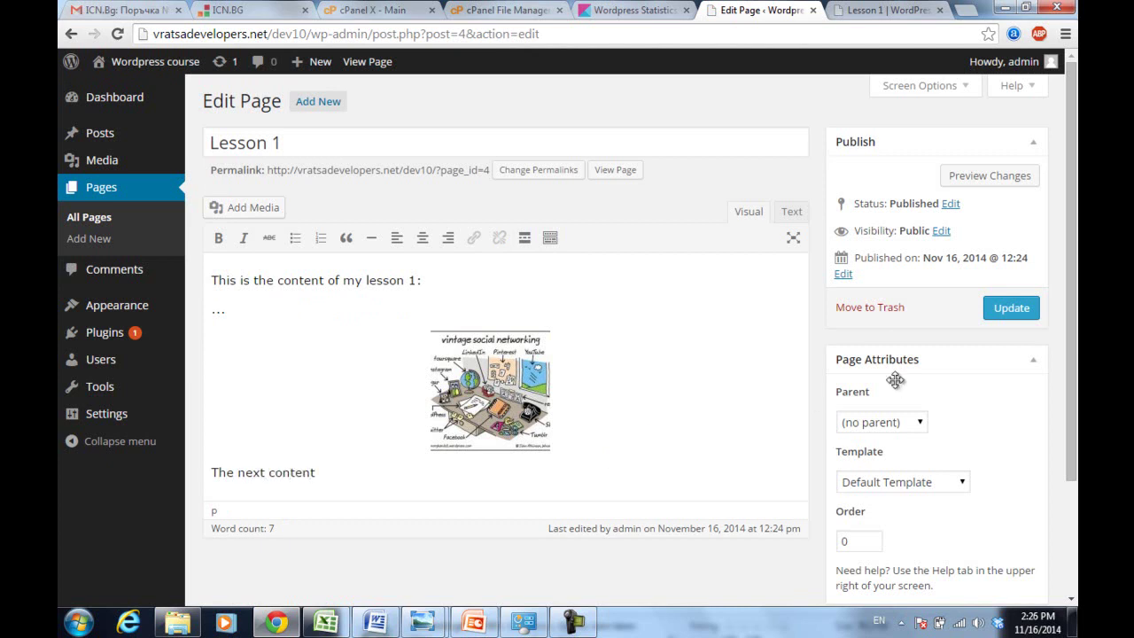
left_click(1011, 312)
left_click(1011, 310)
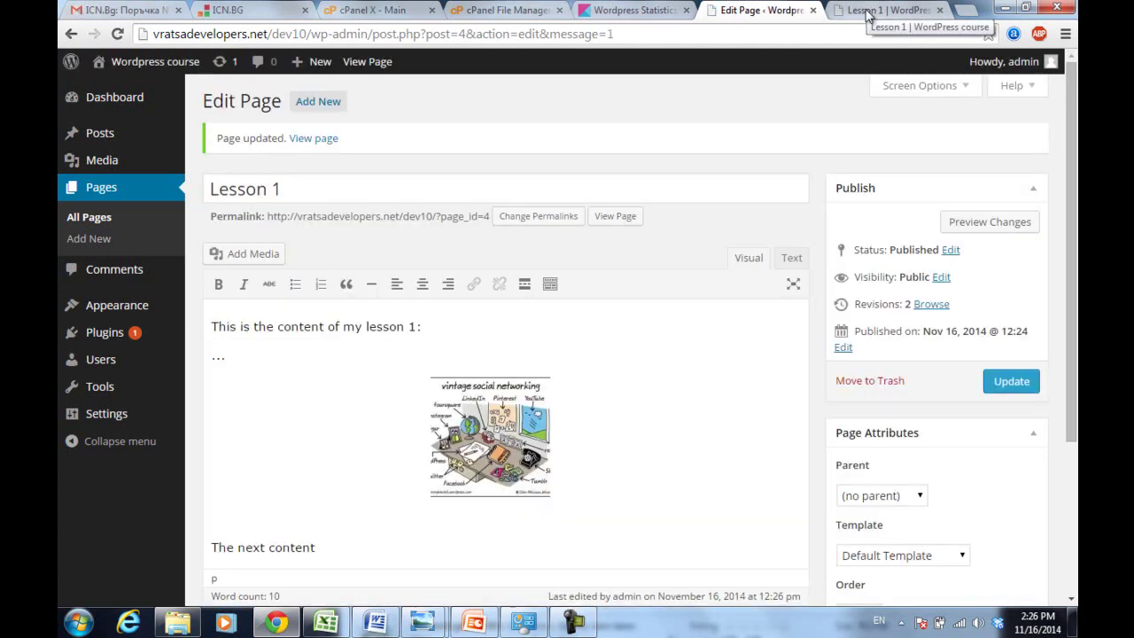
- Reload the live Lesson 1 page to see the new line
left_click(867, 16)
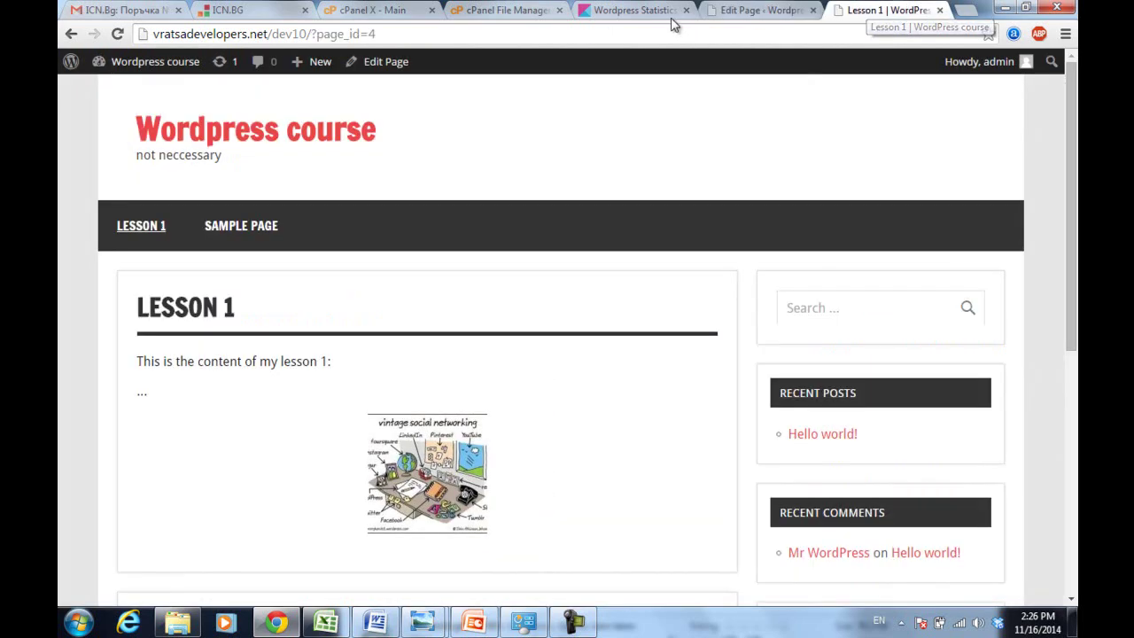
left_click(669, 33)
key("Return")
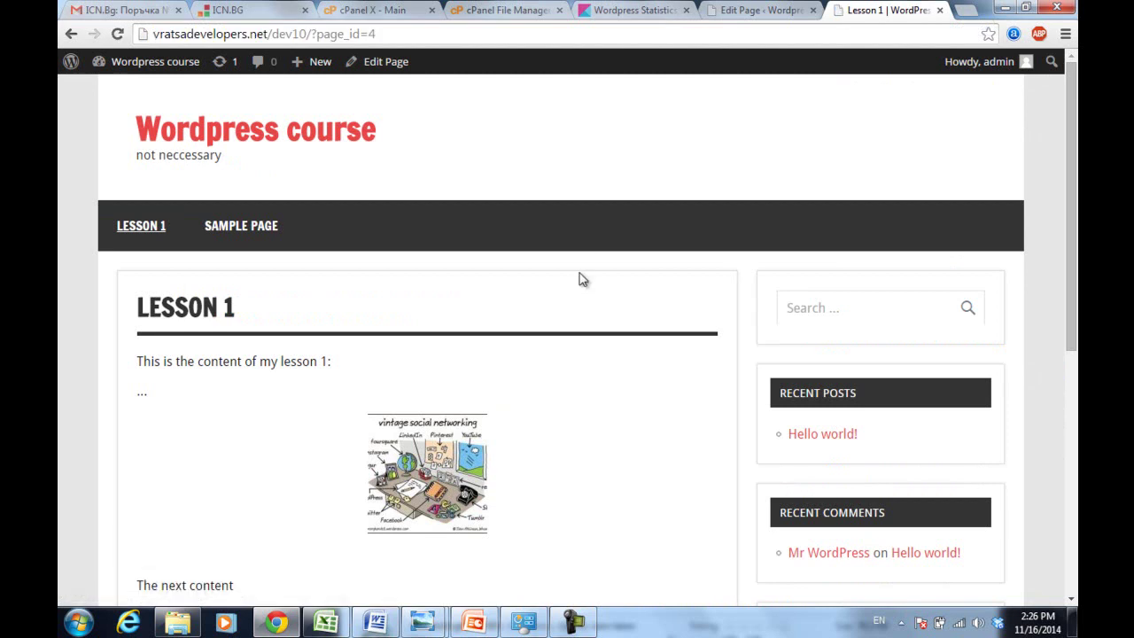
- Leave the live Page Start page for the admin and open Appearance > Menus
left_click_drag(1071, 190, 1072, 202)
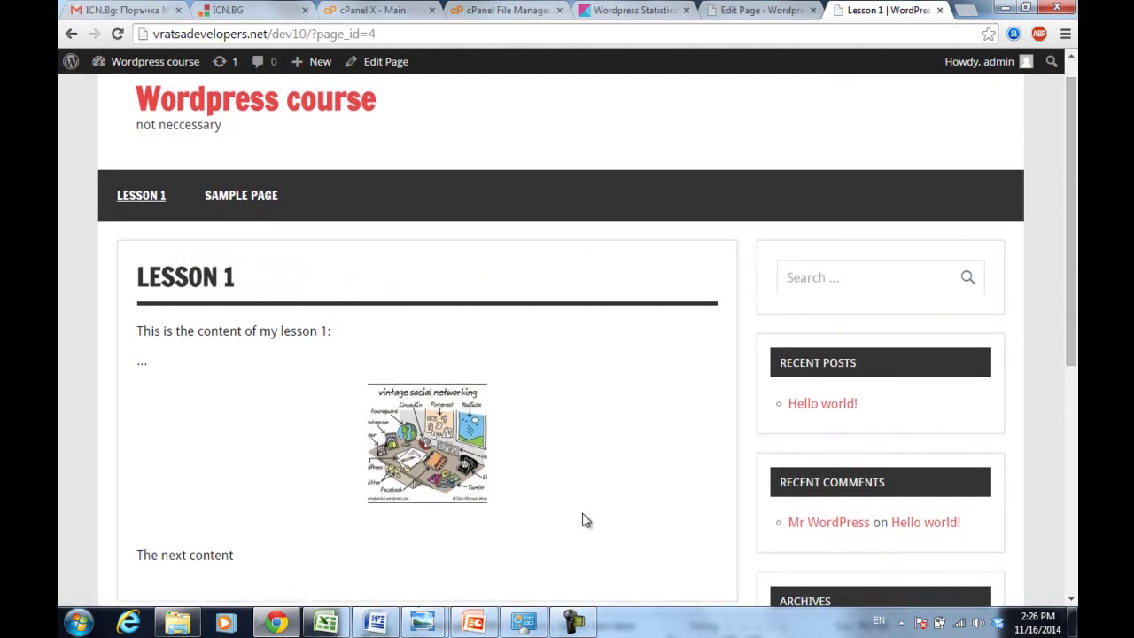
mouse_move(578, 627)
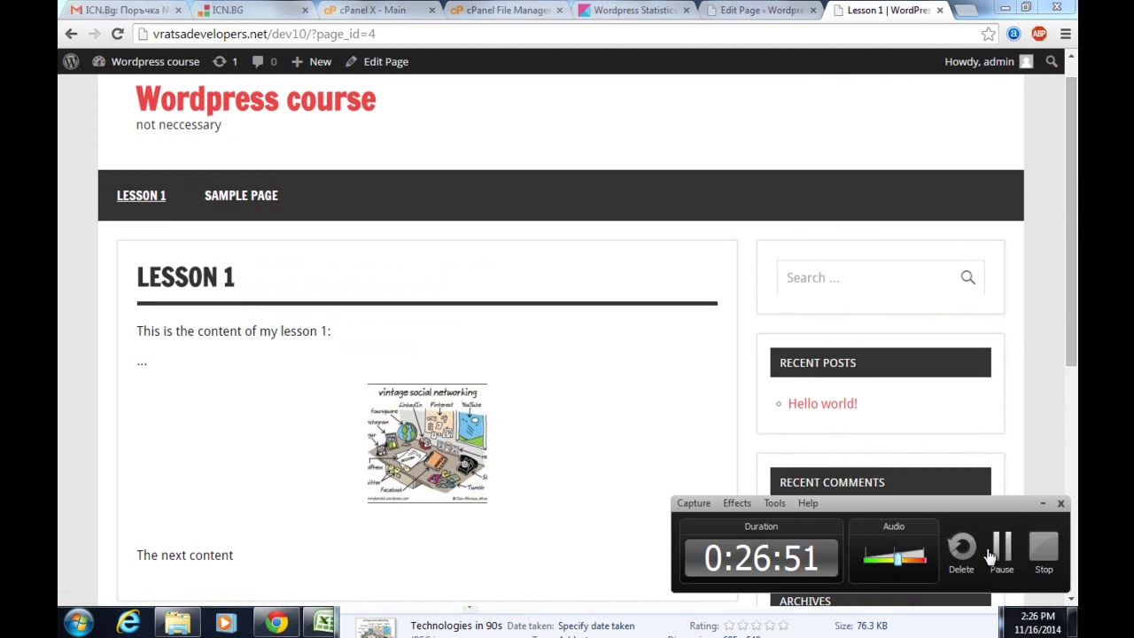
left_click(987, 554)
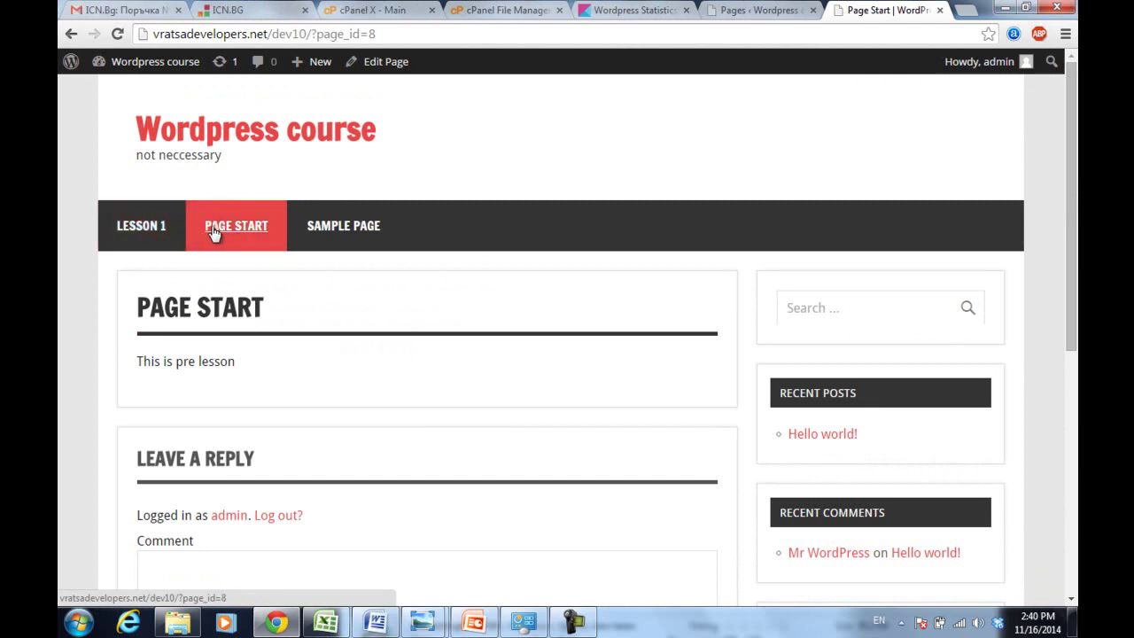
left_click(753, 10)
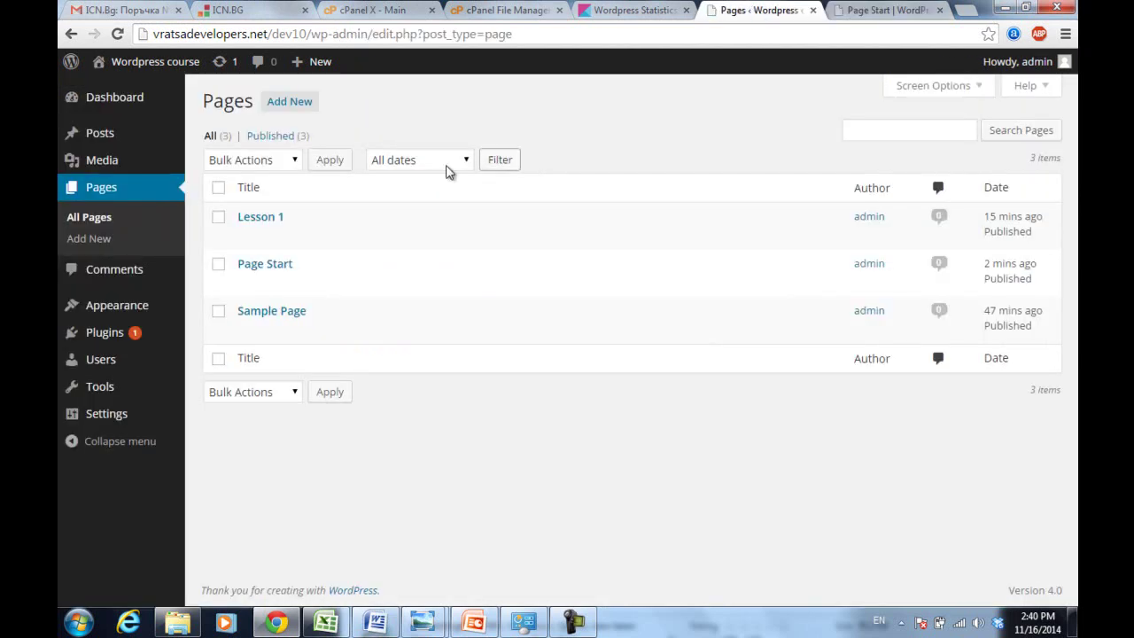
mouse_move(115, 314)
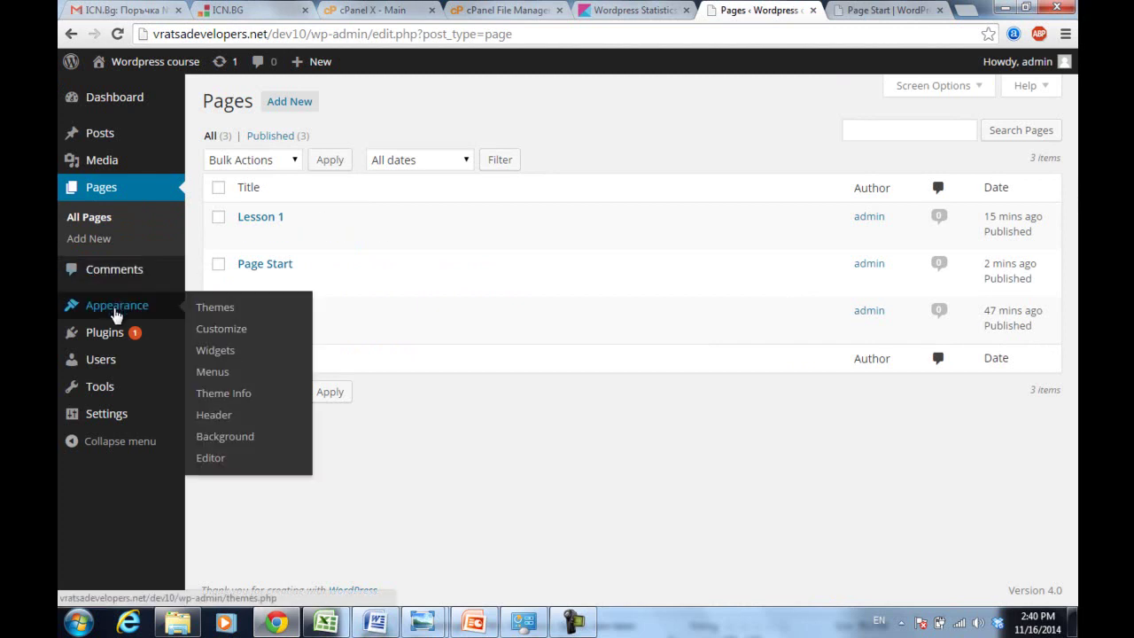
left_click(223, 376)
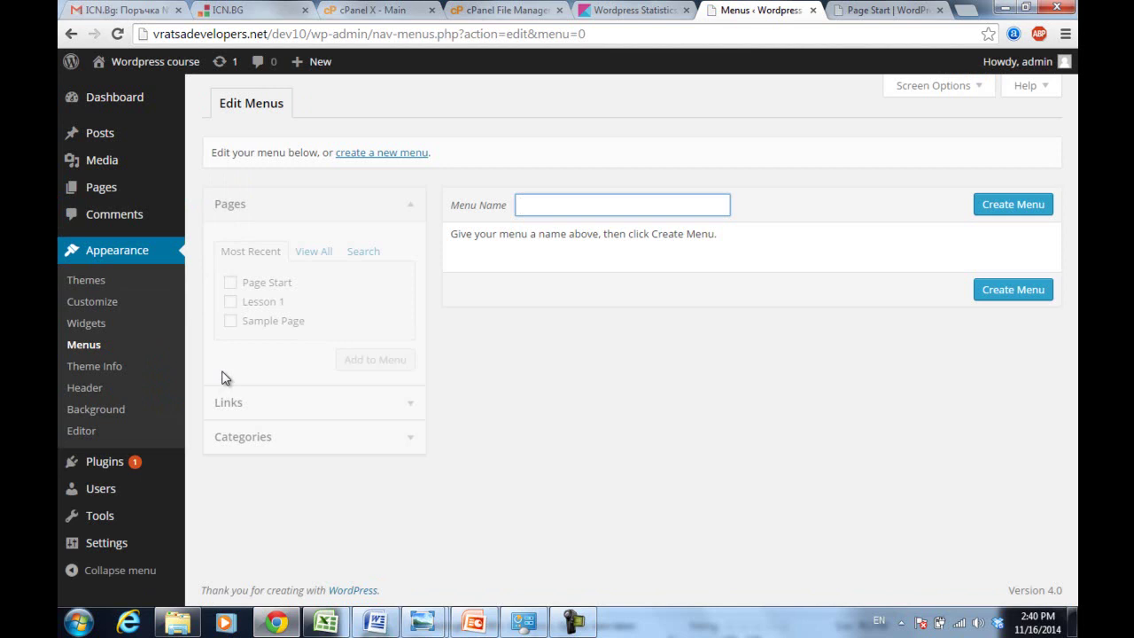
- Create a new menu named menu1
left_click(570, 206)
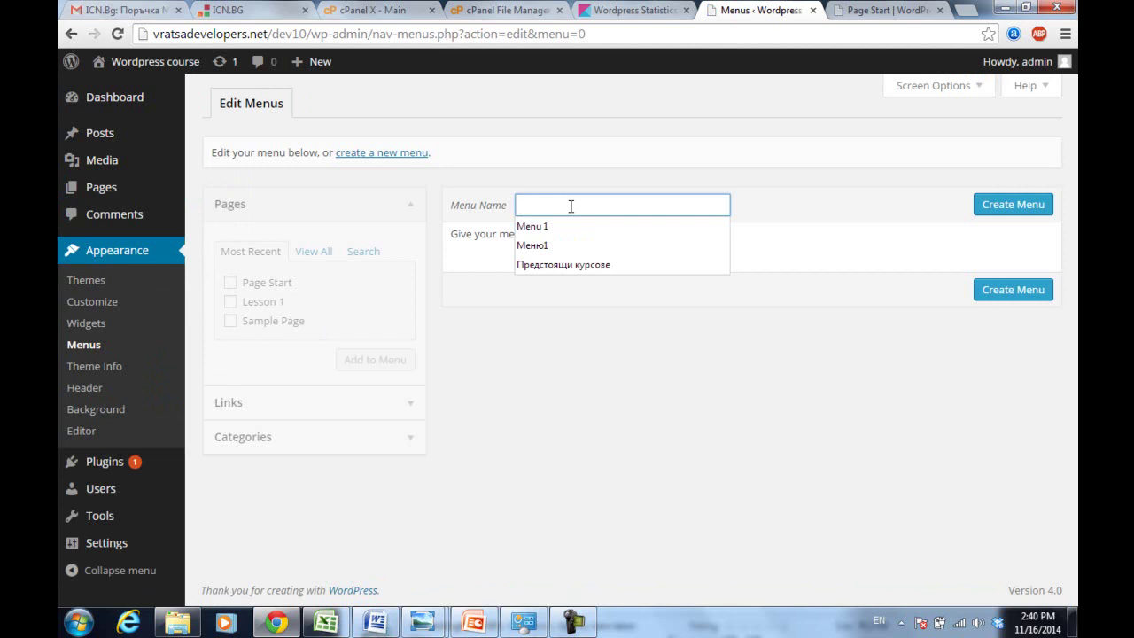
type("menu1")
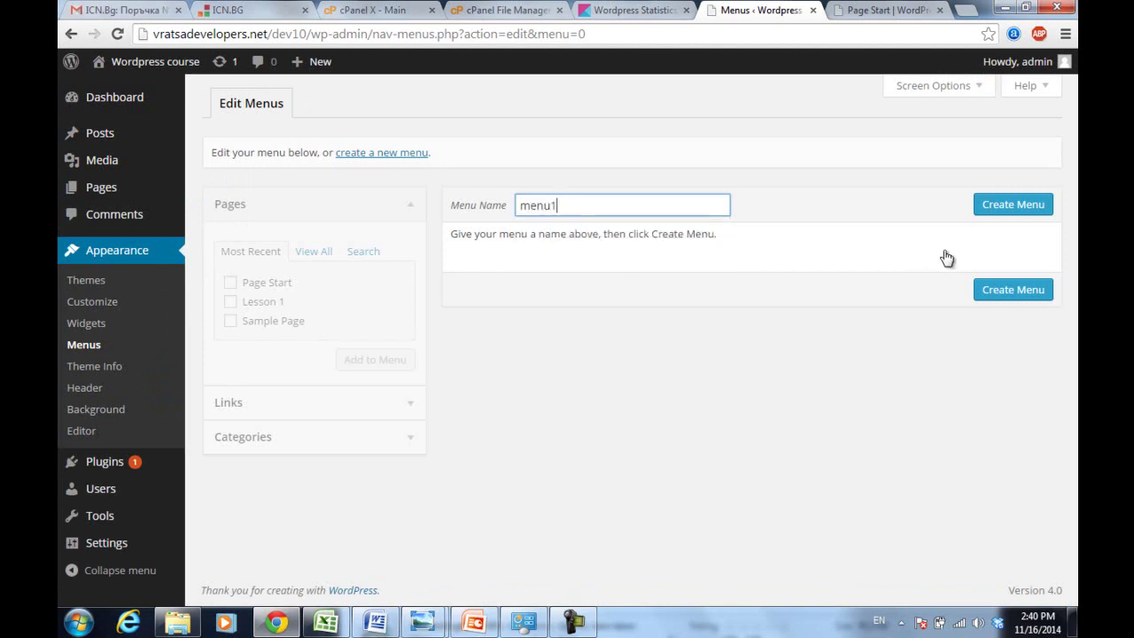
left_click(1016, 204)
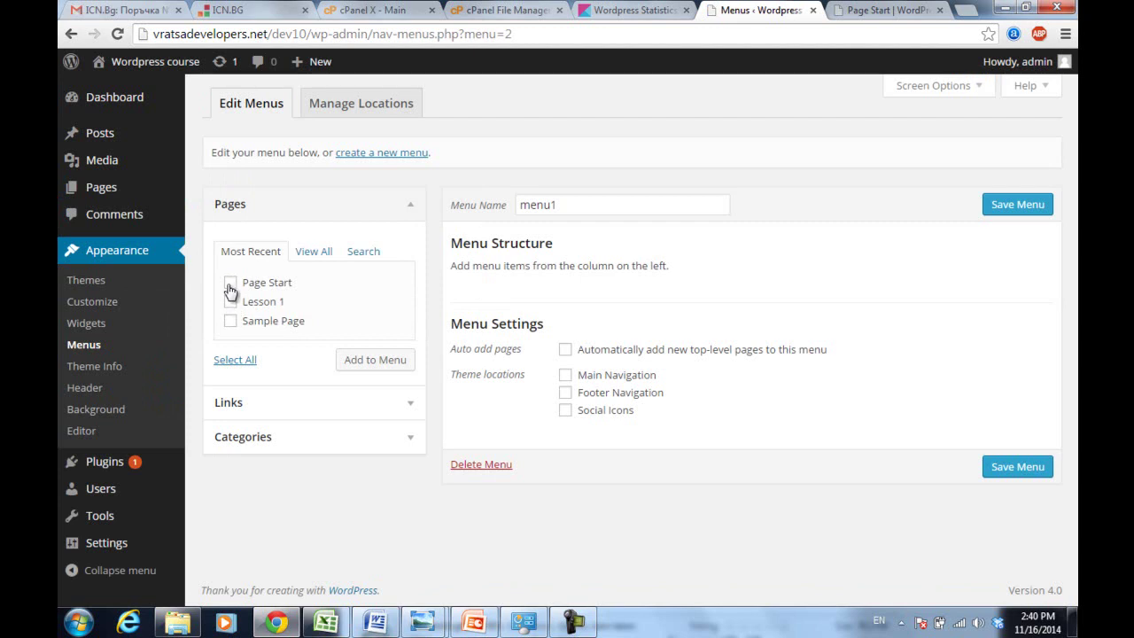
- Add Page Start and Lesson 1 to menu1, with Lesson 1 after Page Start
left_click(230, 283)
left_click(232, 301)
left_click(375, 360)
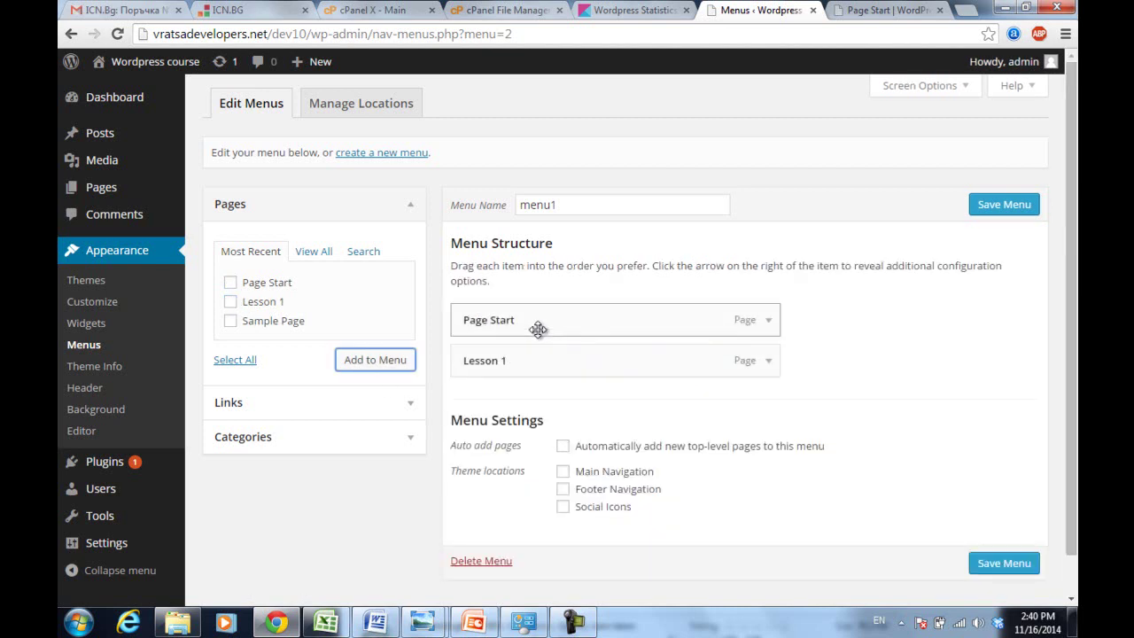
left_click_drag(537, 329, 534, 380)
left_click_drag(486, 324, 484, 383)
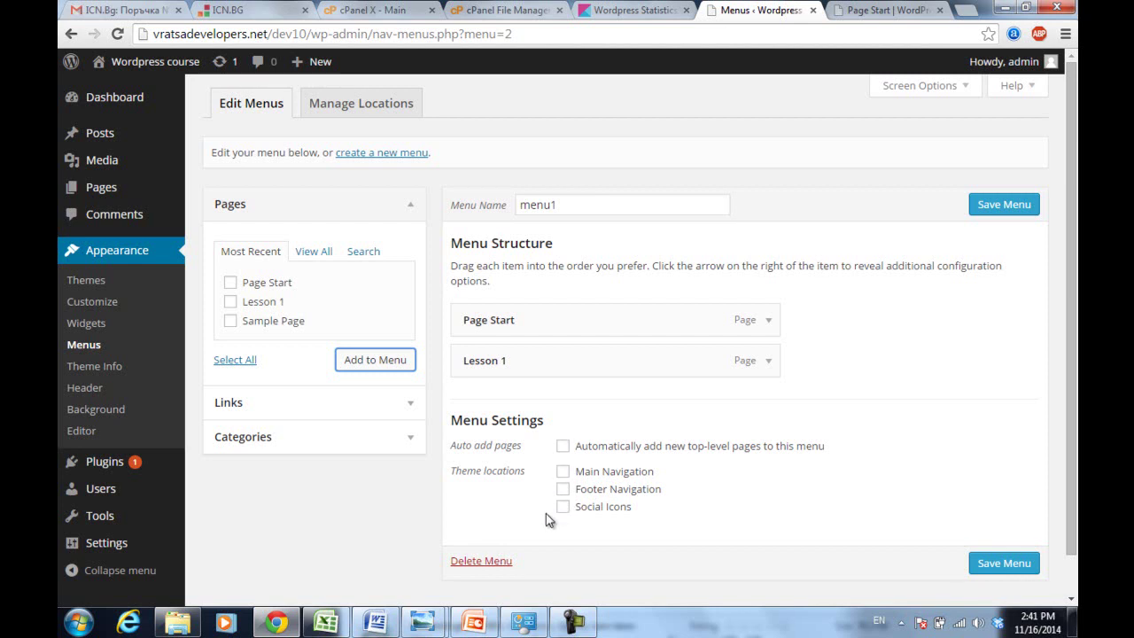
- Enable auto-add of top-level pages and Main Navigation, then save menu1
left_click(563, 447)
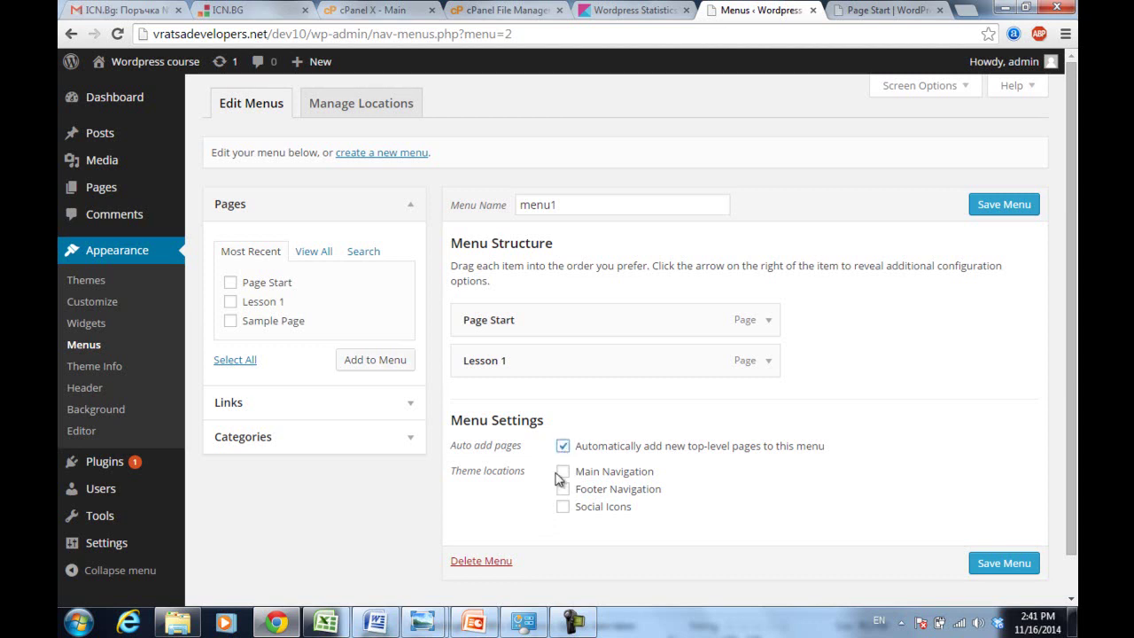
left_click(563, 474)
left_click(1007, 574)
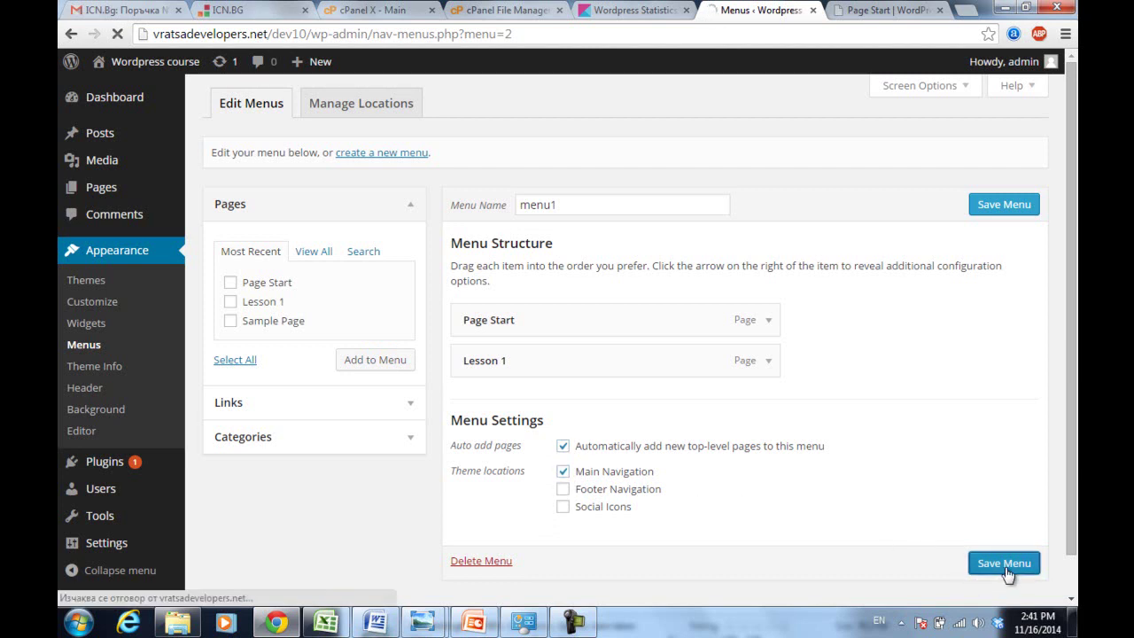
left_click(882, 18)
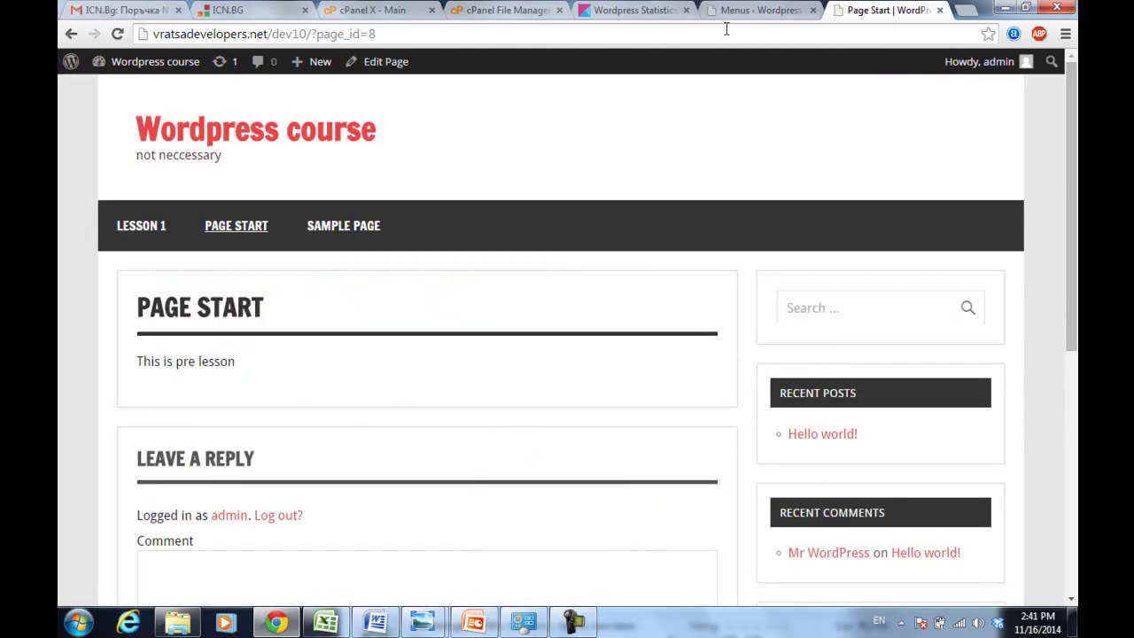
- Reload the site to check the new navigation, then save menu1 again
left_click(726, 34)
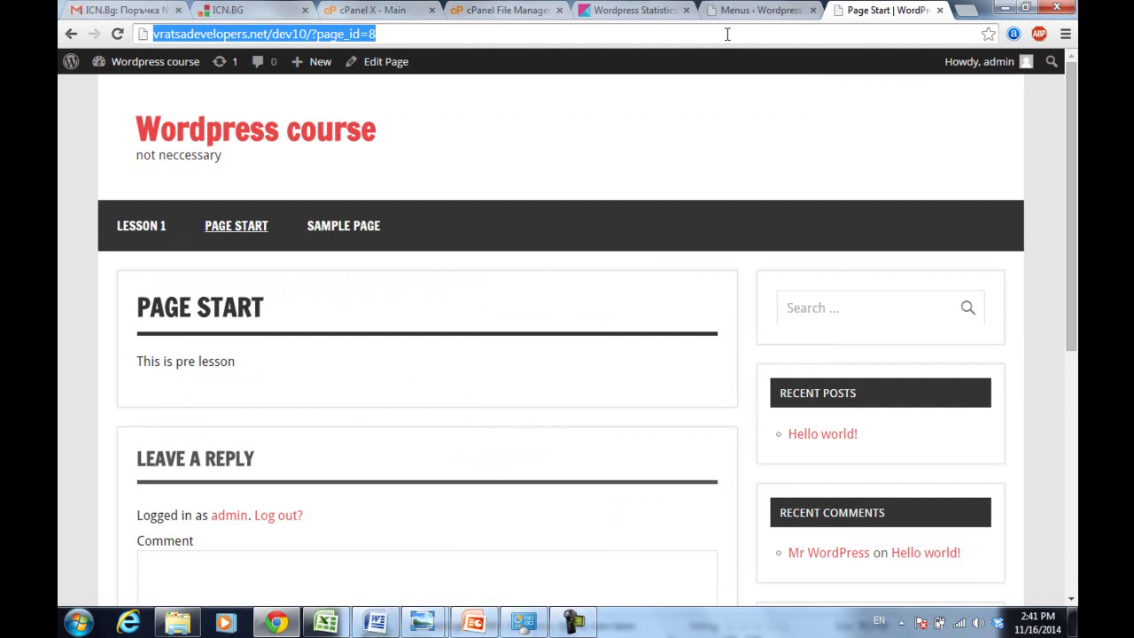
key("Return")
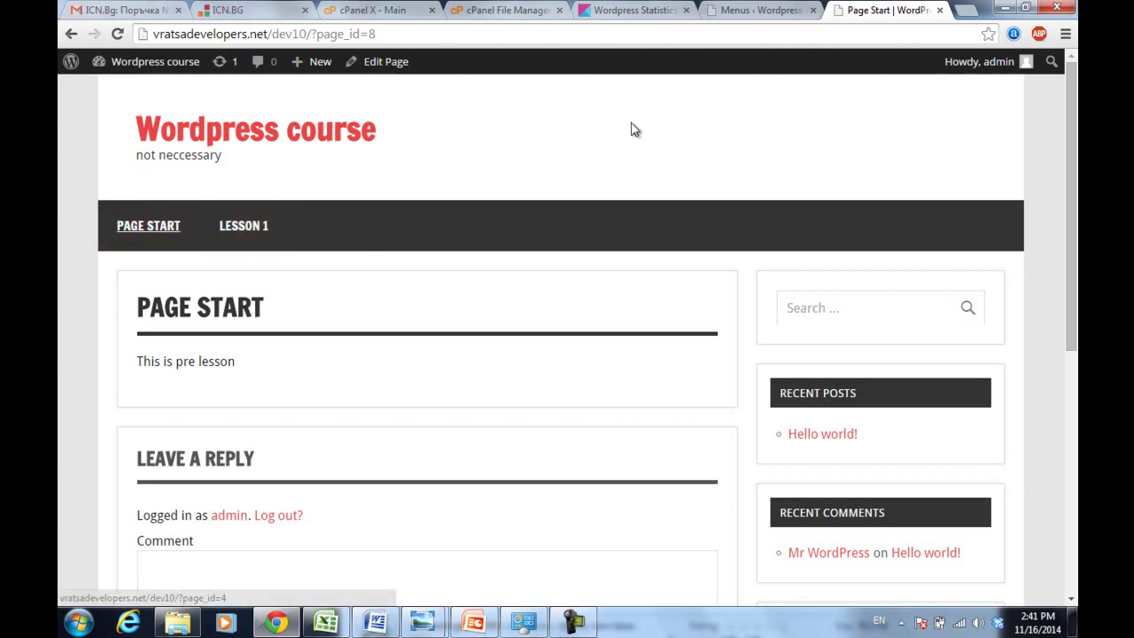
left_click(755, 9)
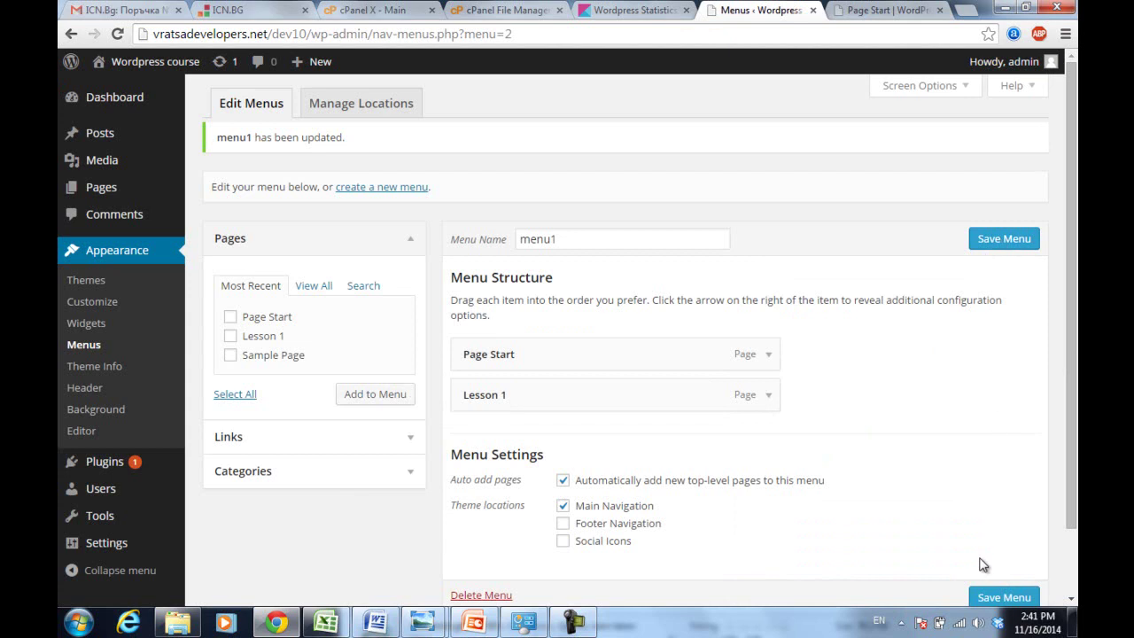
left_click(1003, 597)
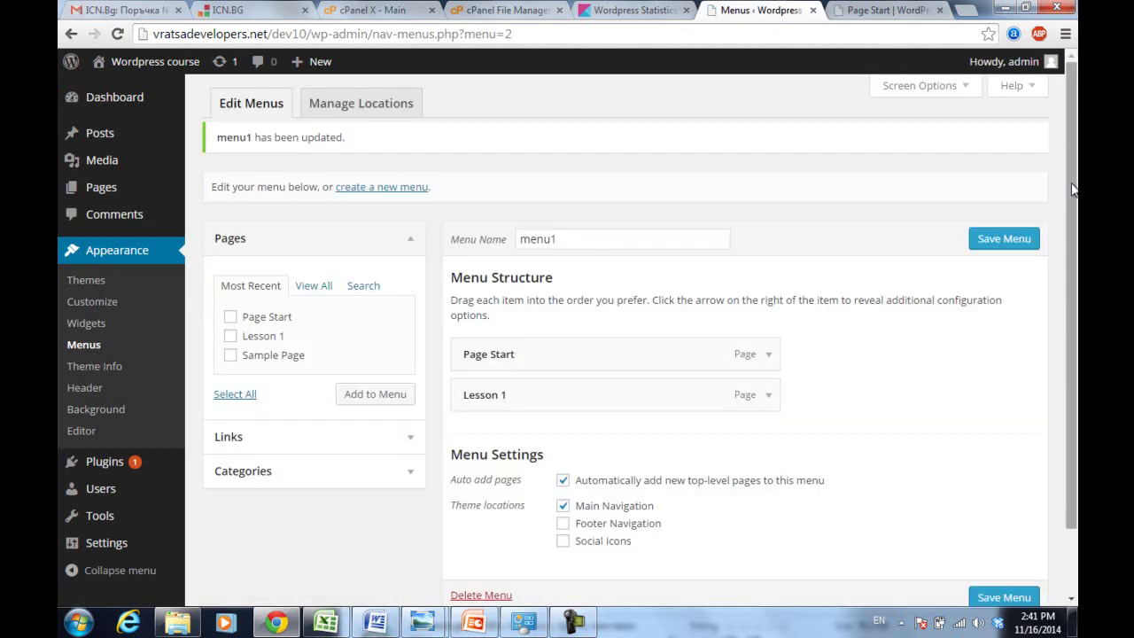
- Nest Lesson 1 as a sub-item under Page Start and save menu1
scroll(1073, 188, "down", 2)
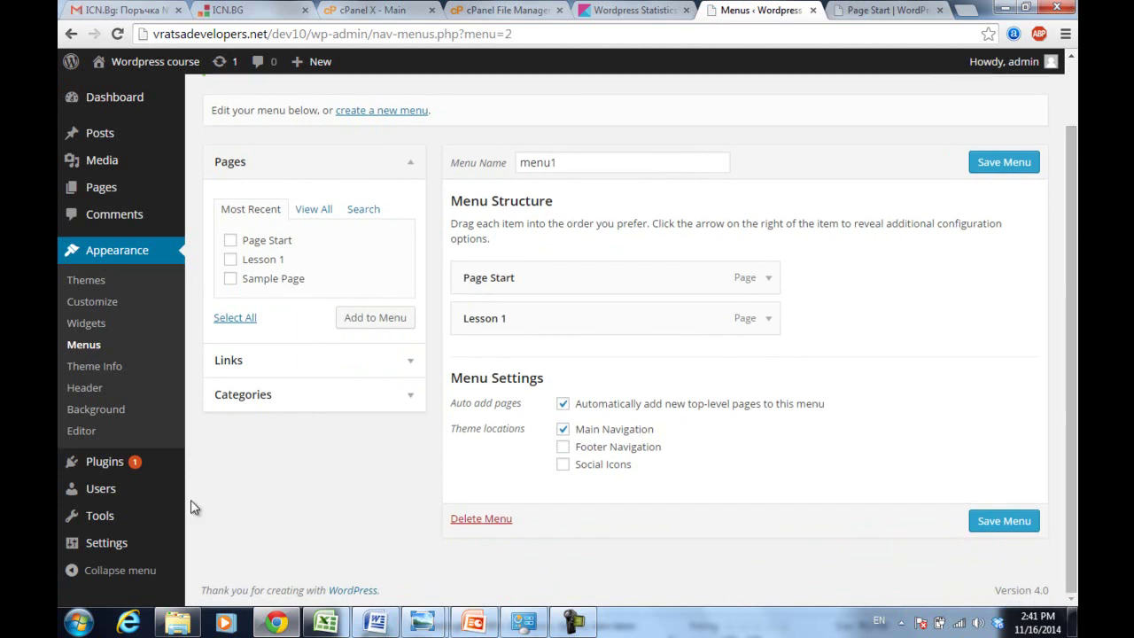
mouse_move(112, 546)
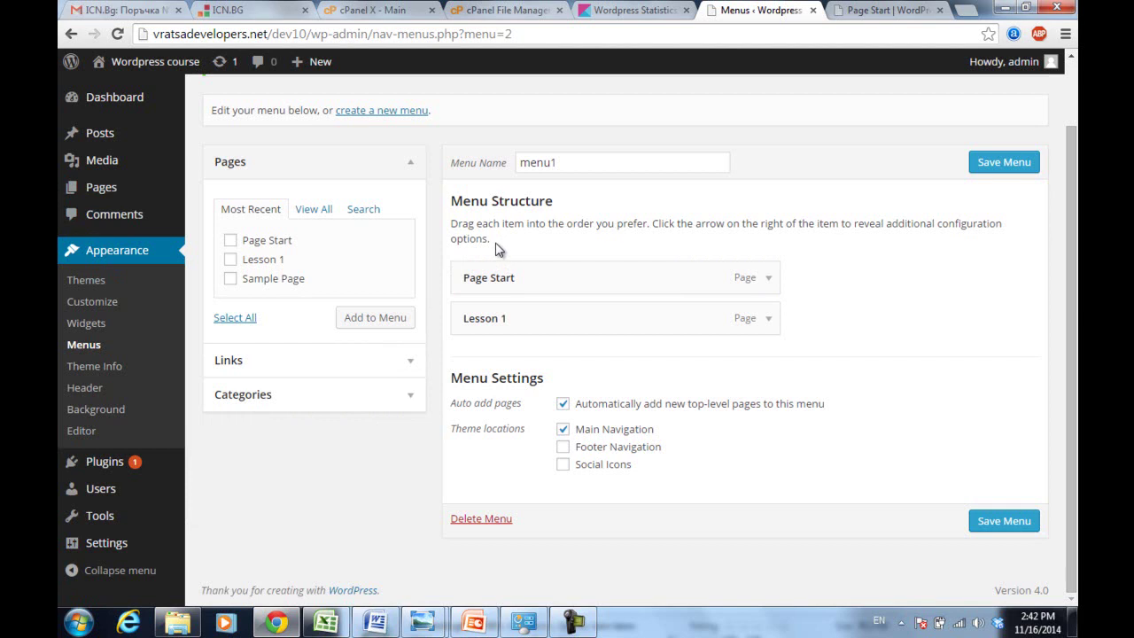
left_click_drag(479, 318, 513, 401)
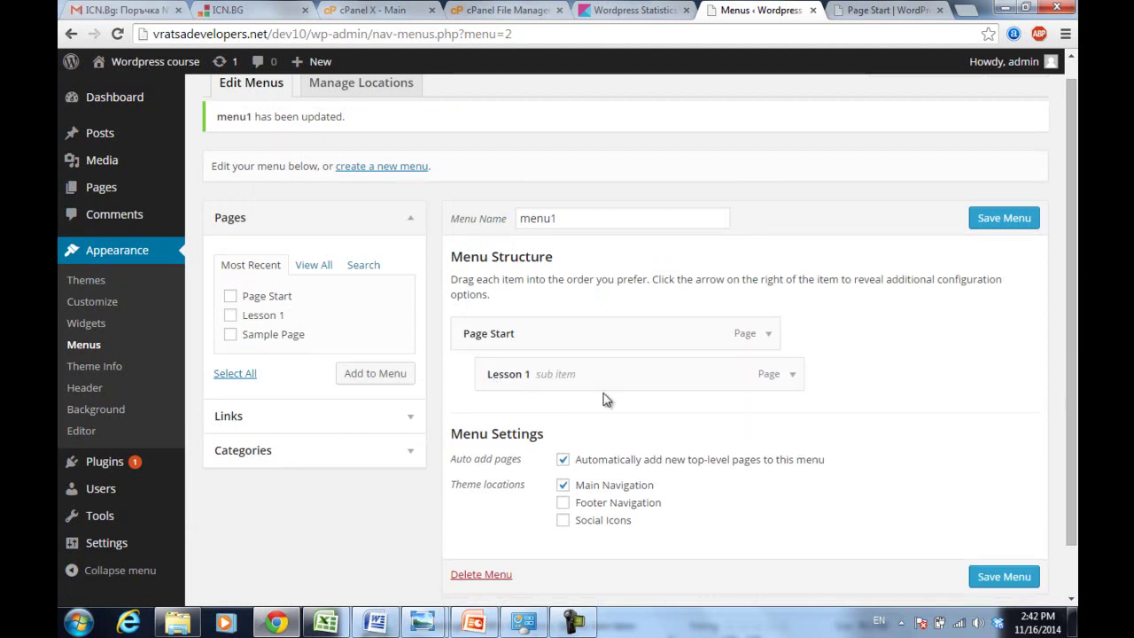
left_click(1004, 576)
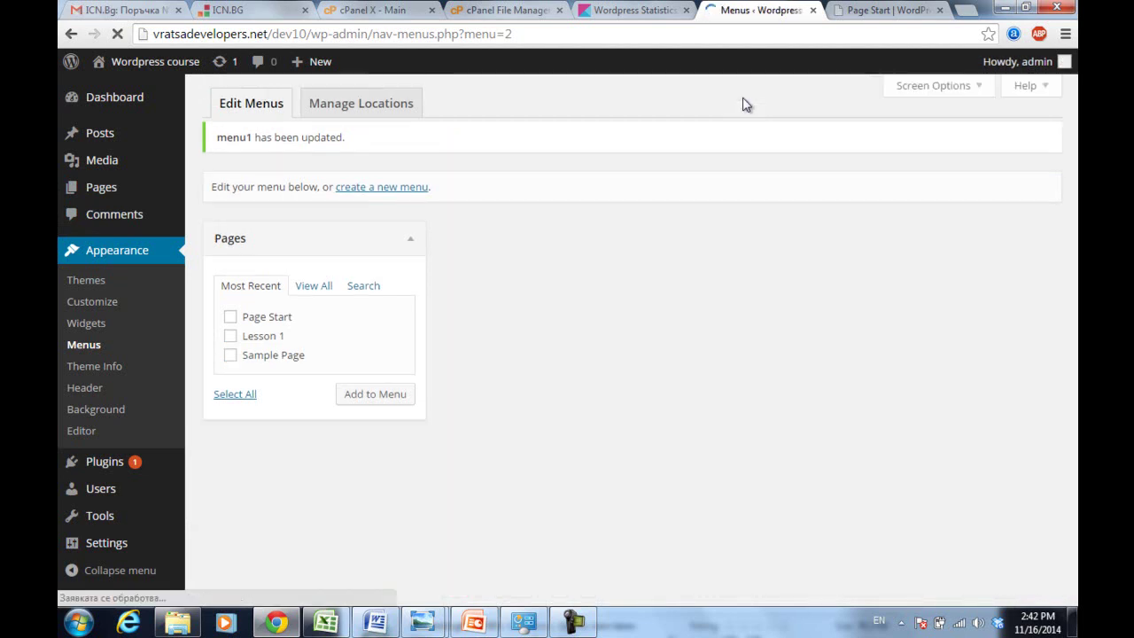
left_click(899, 8)
- Reload the site and check that Lesson 1 drops down under PAGE START
key("Return")
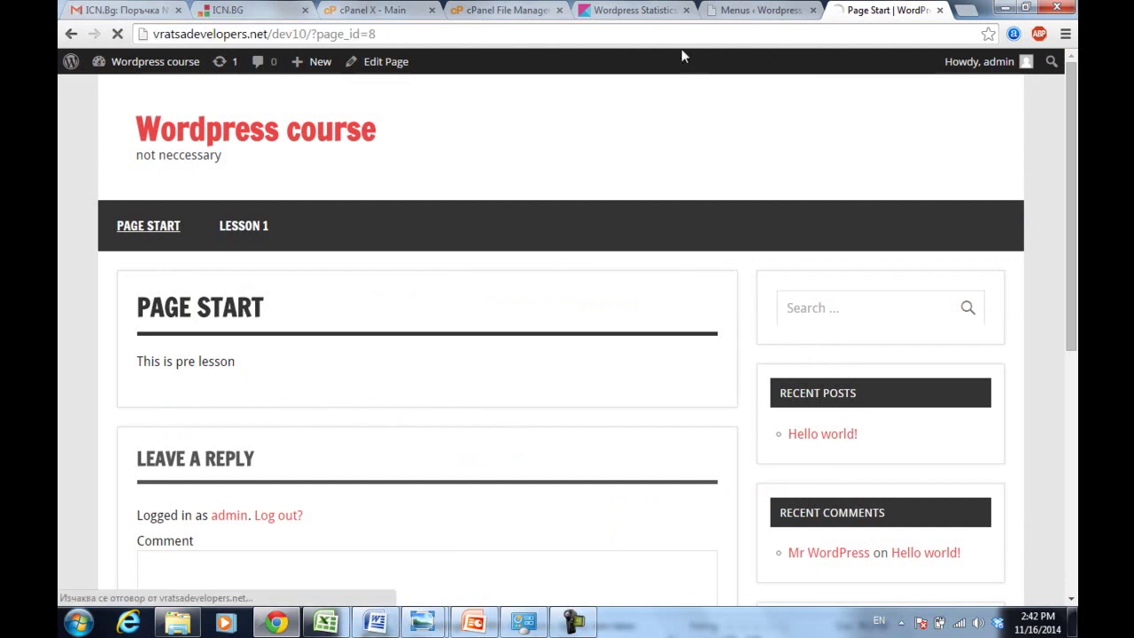
mouse_move(148, 235)
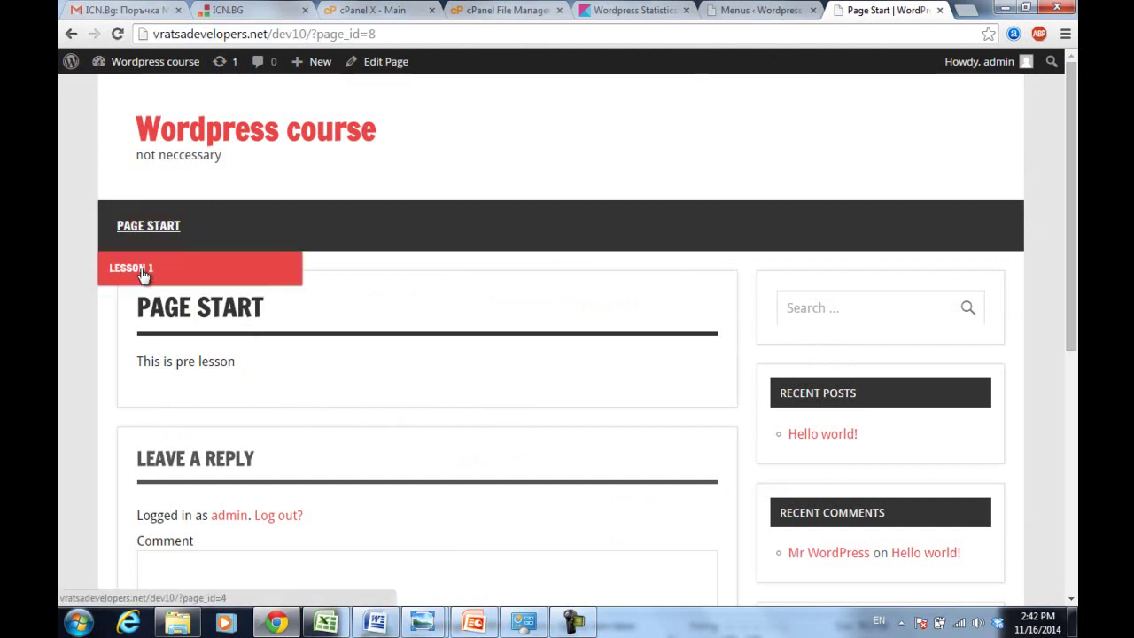
left_click(787, 8)
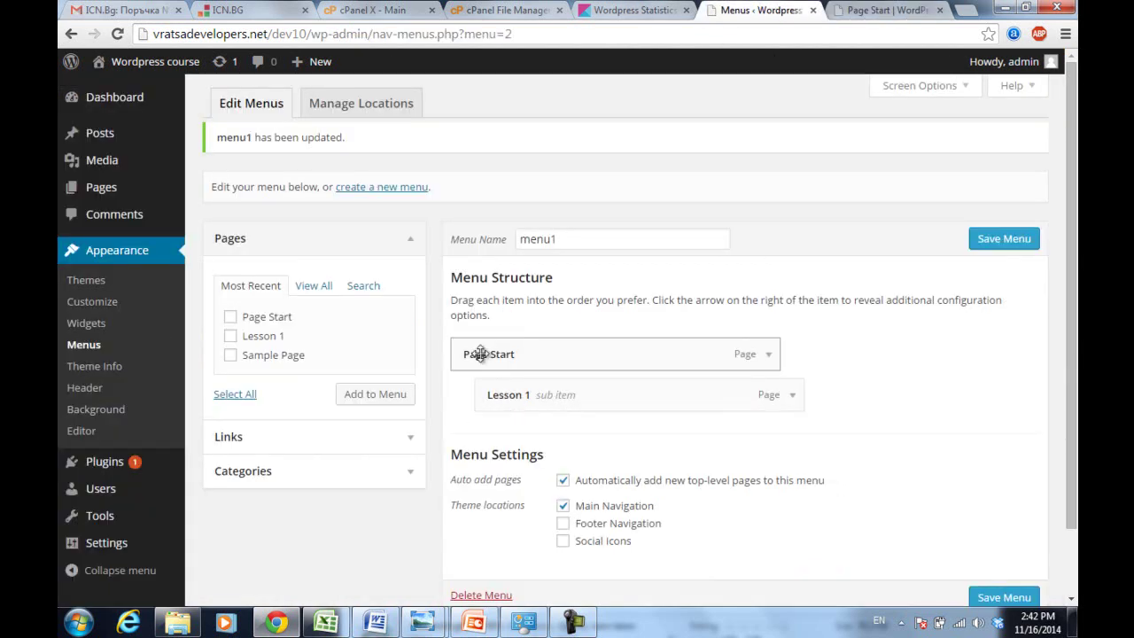
- Look at the comment form on Page Start, then go back to the admin screen
left_click(836, 8)
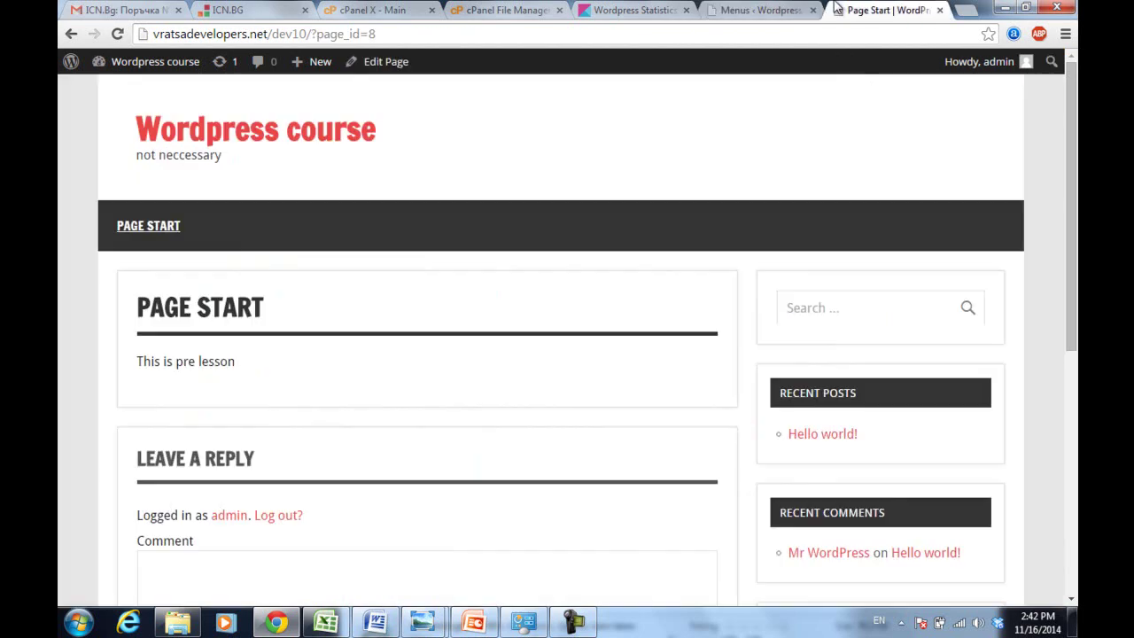
left_click_drag(1072, 107, 1072, 201)
left_click(187, 443)
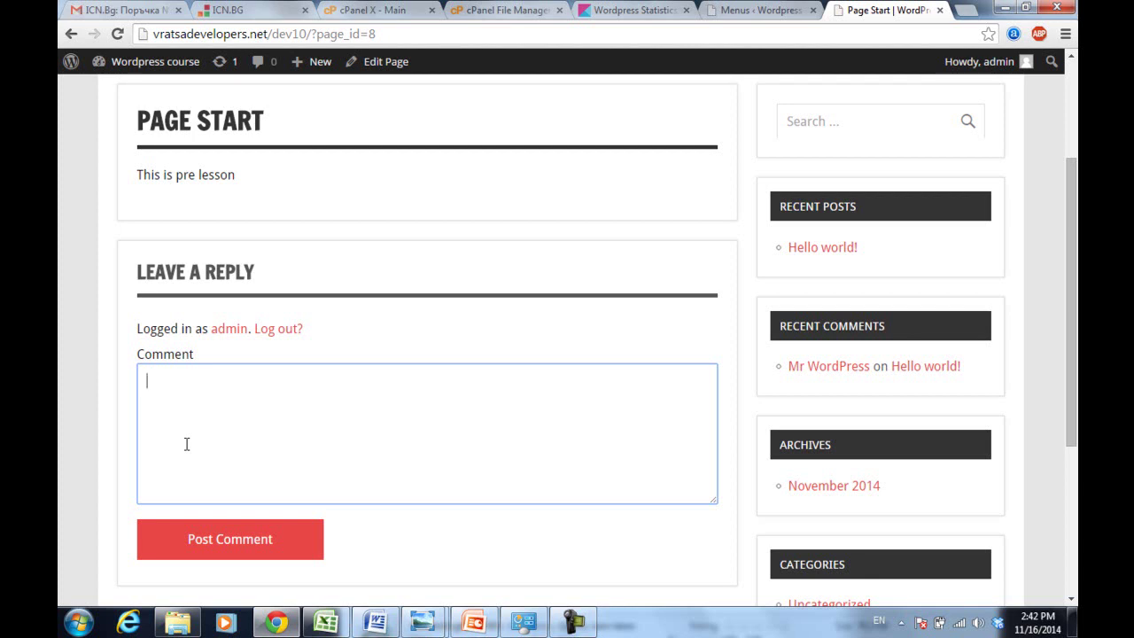
left_click(757, 9)
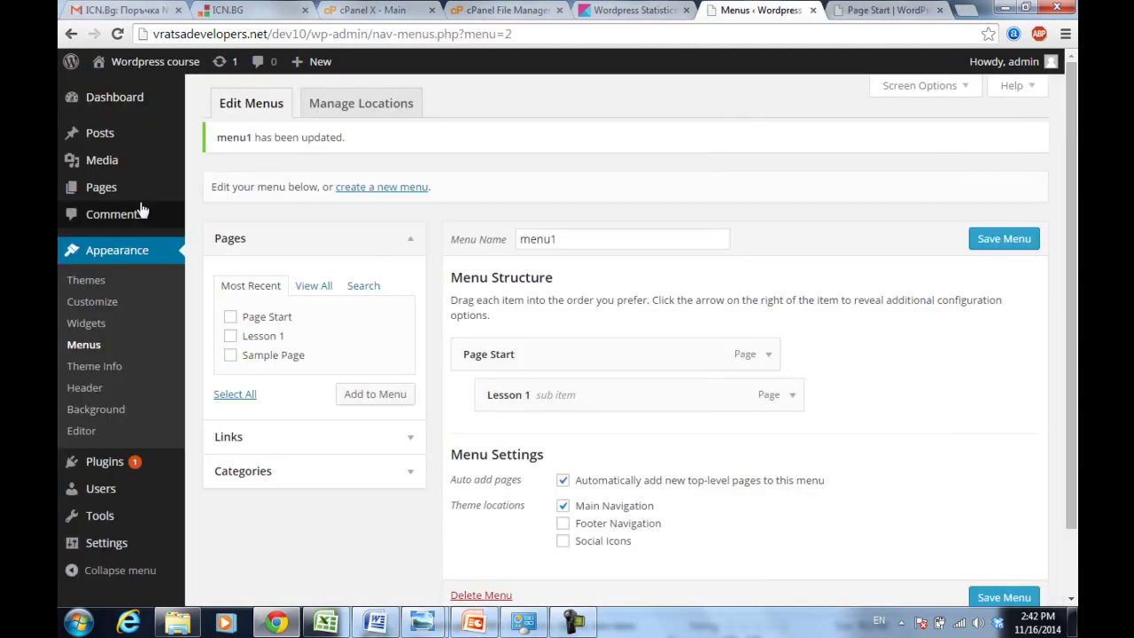
scroll(144, 407, "down", 1)
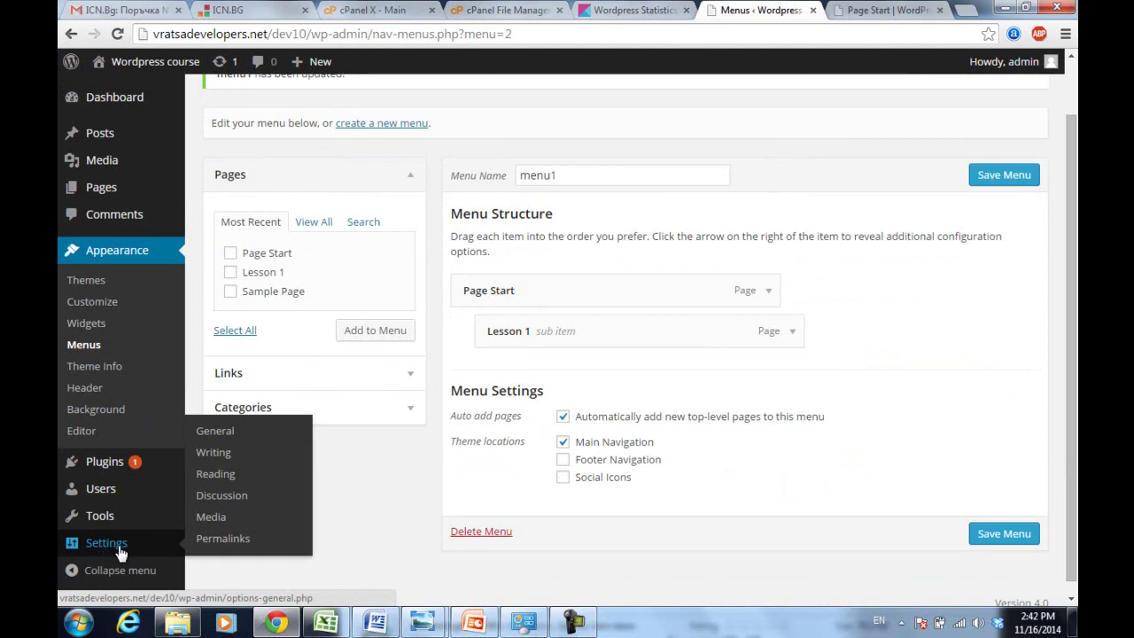
- Save the Discussion Settings with their current options
left_click(234, 498)
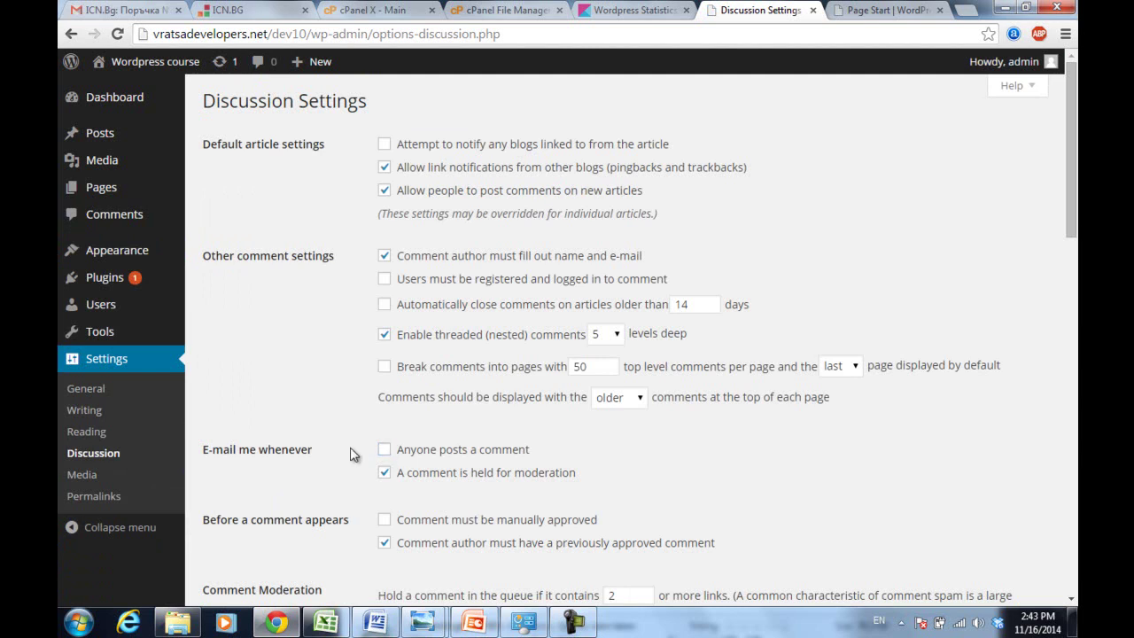
scroll(352, 454, "down", 1)
scroll(351, 454, "up", 1)
scroll(352, 454, "down", 15)
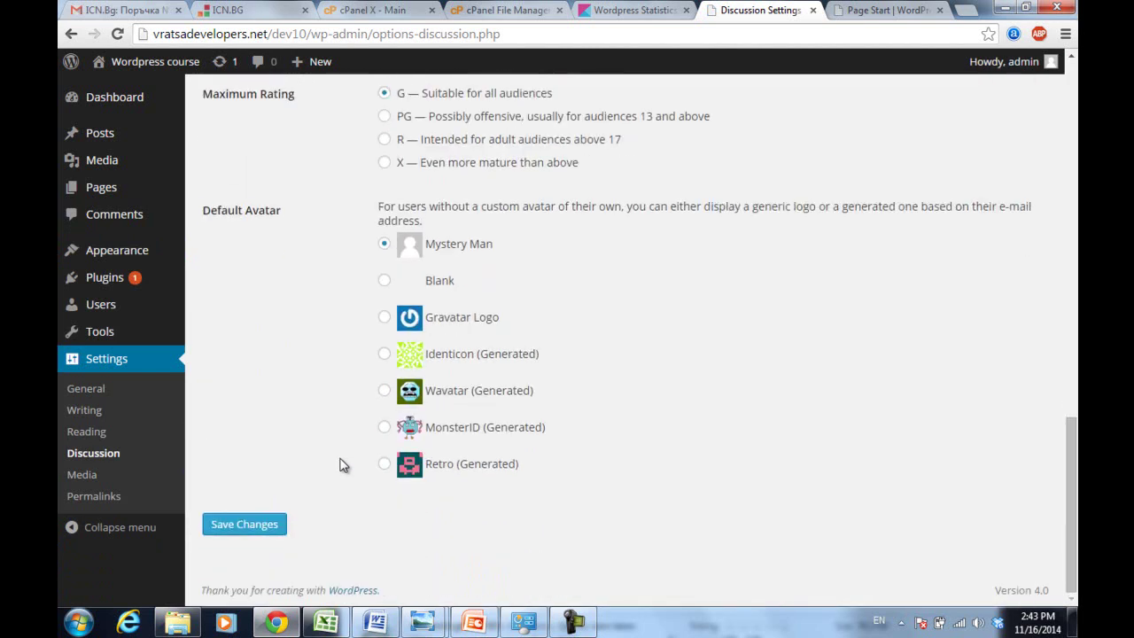
left_click(229, 529)
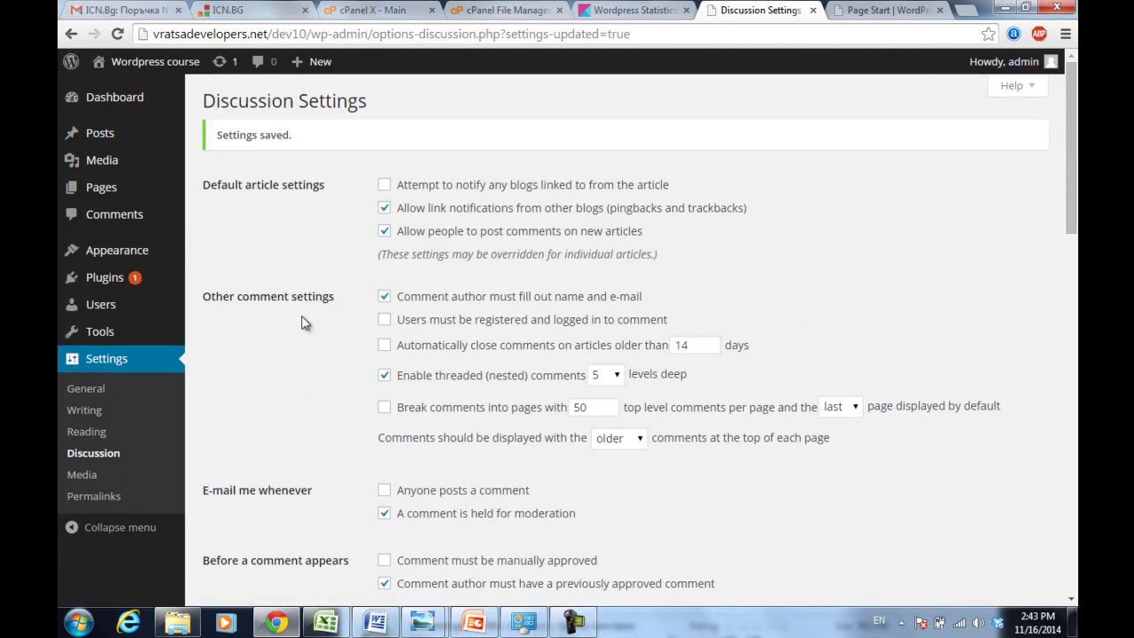
- Reload the live Page Start page, then bring up the admin Pages list
left_click(889, 10)
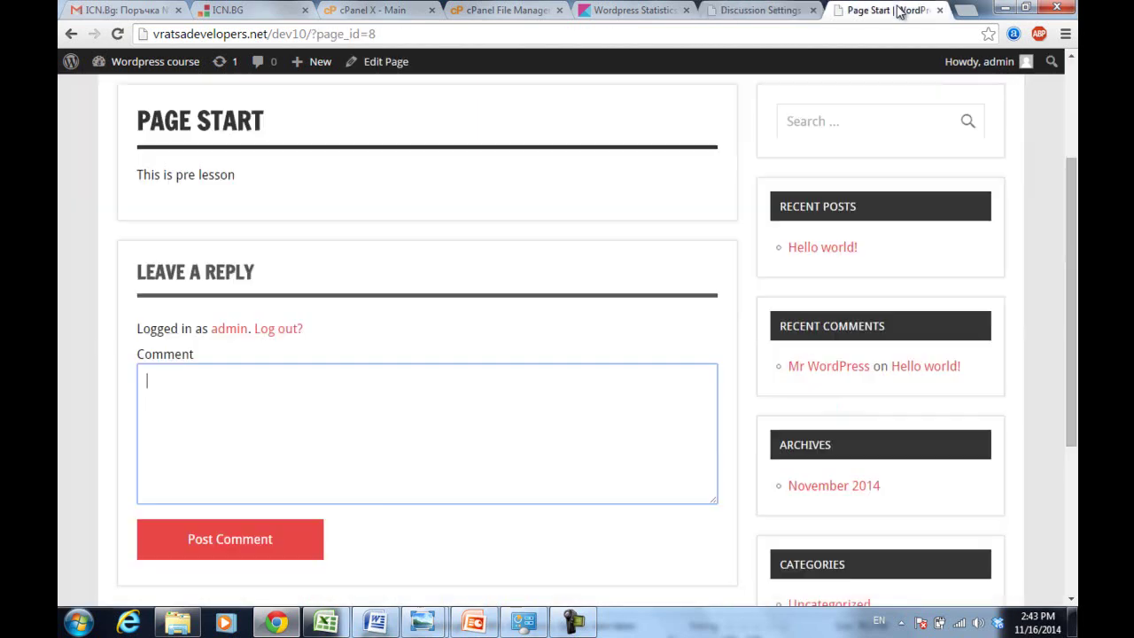
left_click(489, 39)
key("Return")
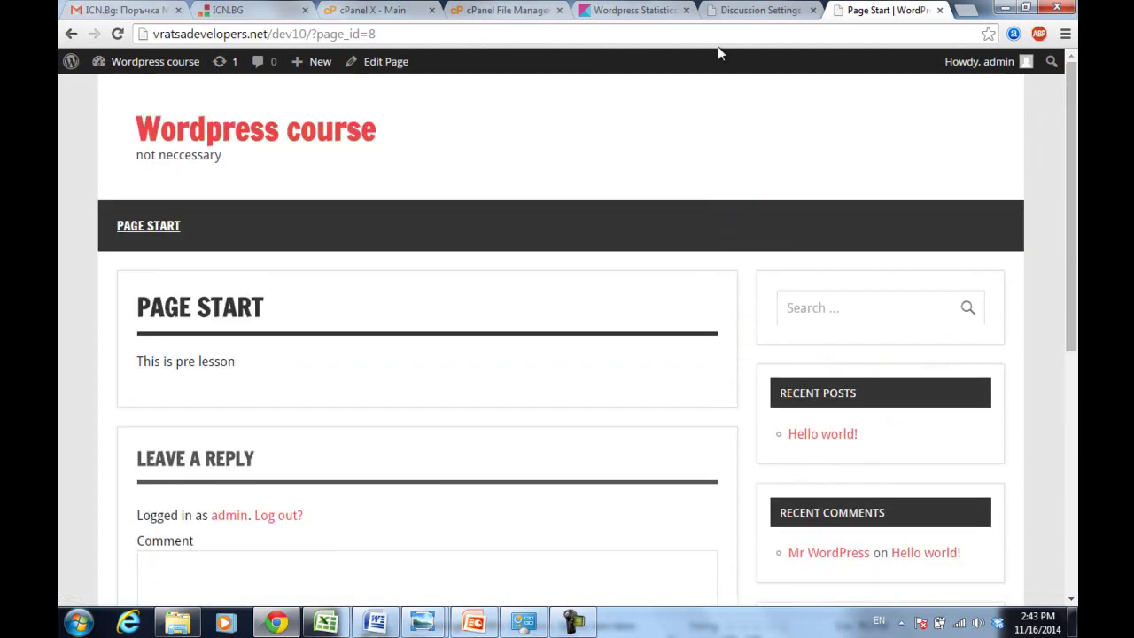
left_click(796, 9)
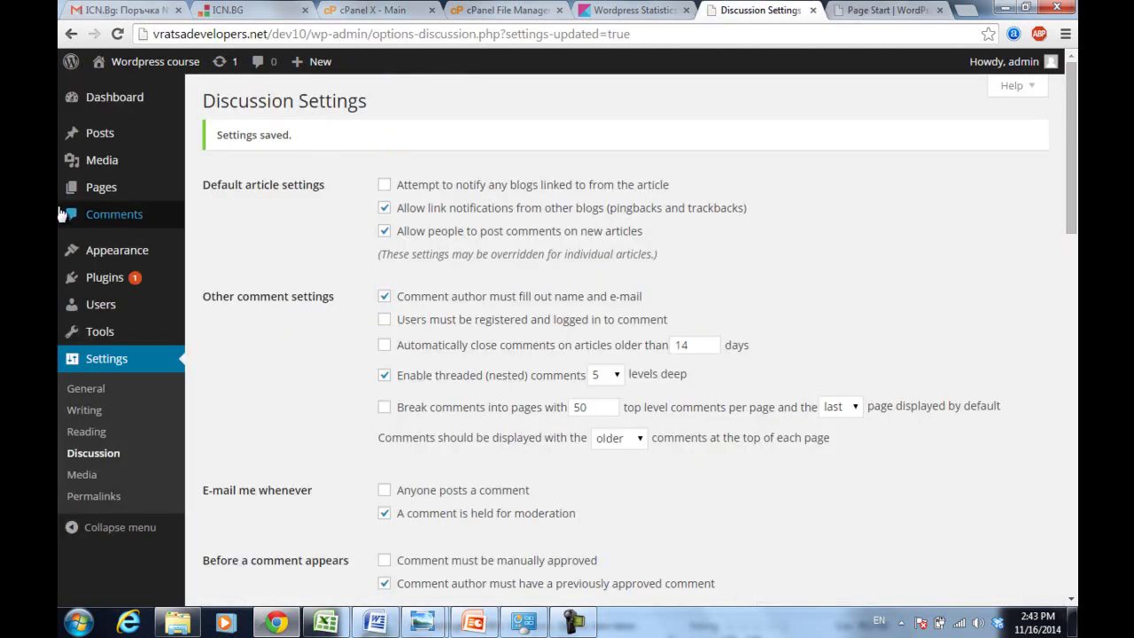
left_click(89, 187)
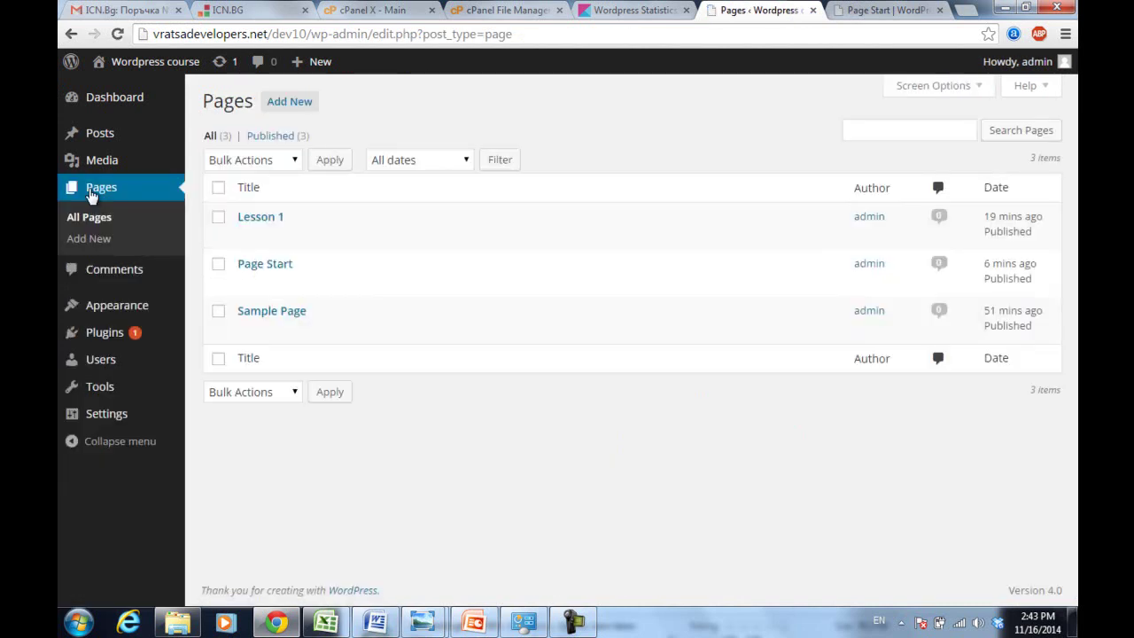
- Uncheck Allow Comments in Page Start's Quick Edit panel
mouse_move(277, 270)
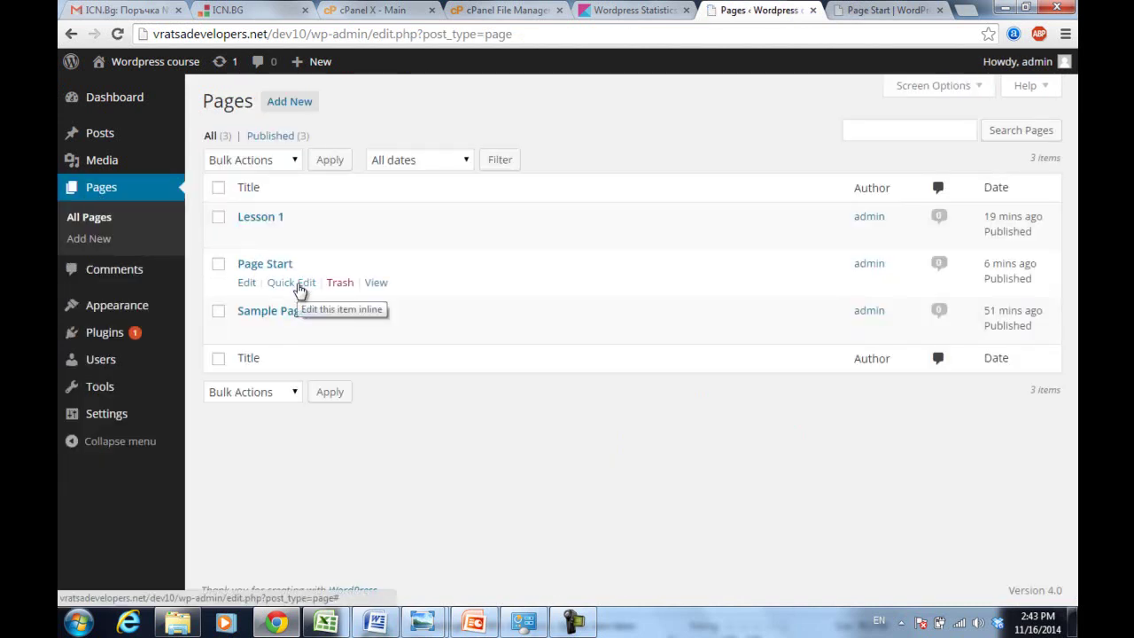
left_click(298, 284)
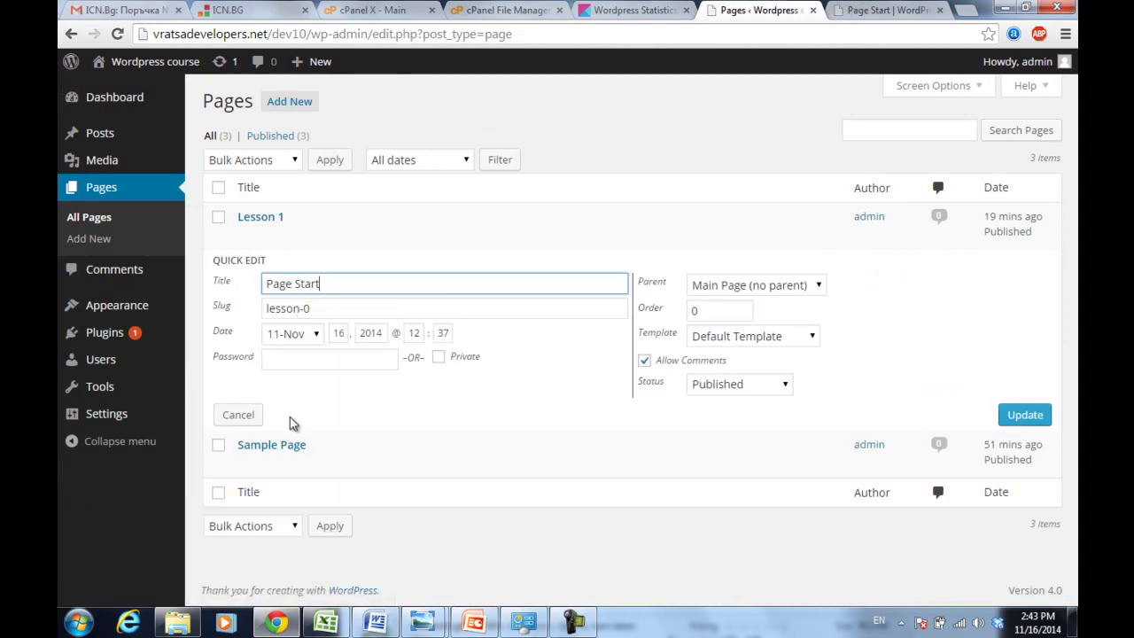
left_click(644, 362)
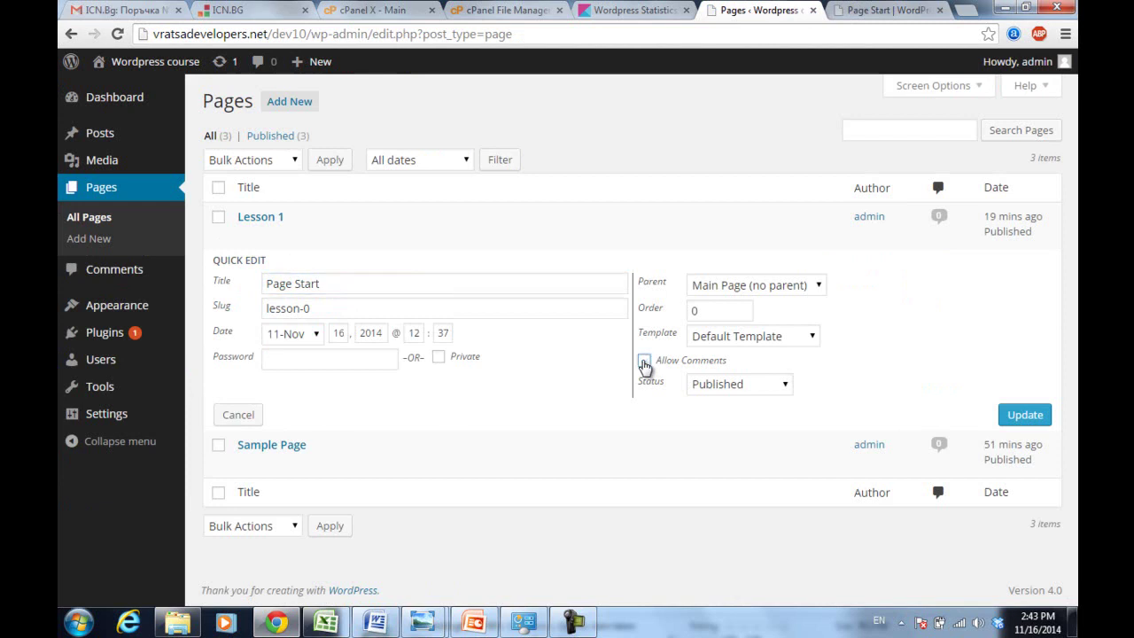
- Save Page Start's quick edit, then turn off comments for Lesson 1 and save it
left_click(1025, 416)
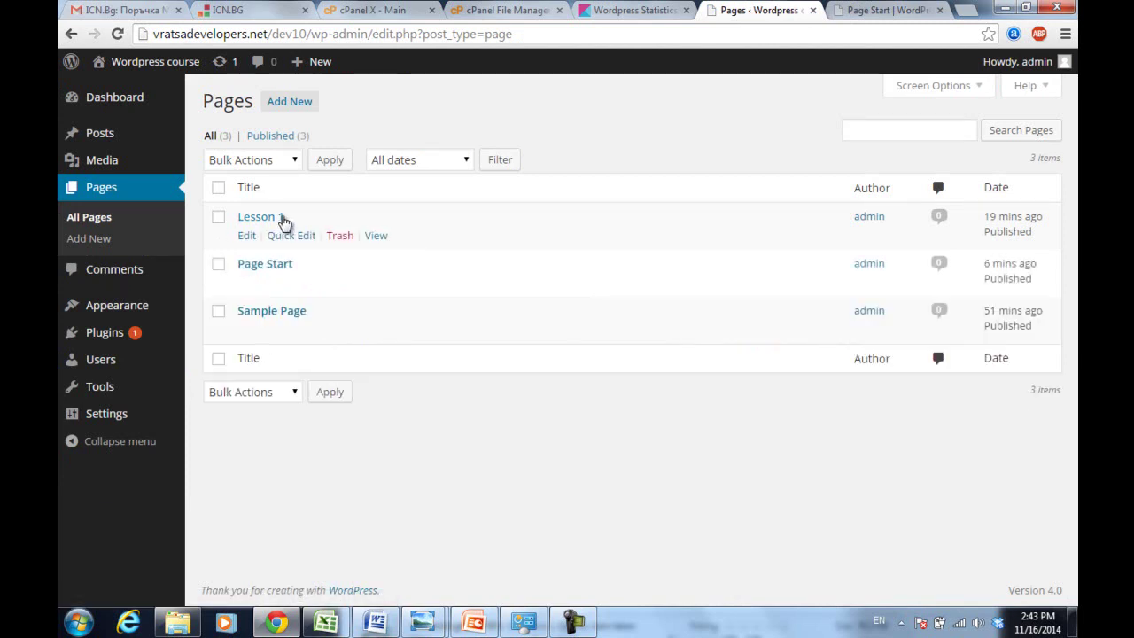
left_click(282, 241)
left_click(646, 316)
left_click(1024, 368)
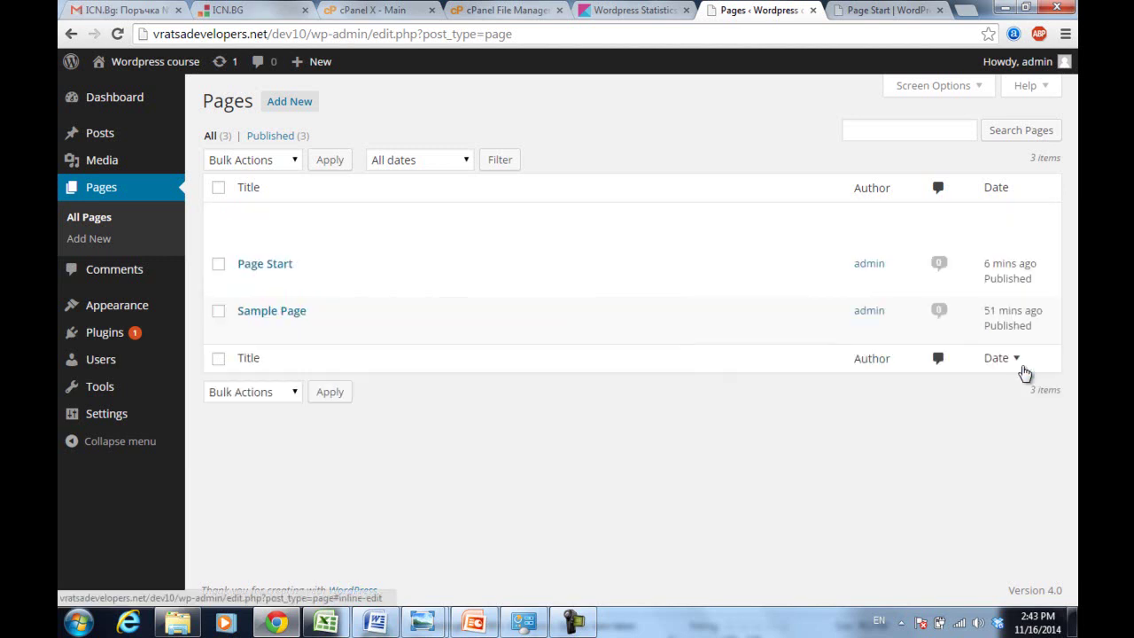
- Reload the live Page Start page to confirm the reply form is gone
left_click(872, 9)
key("F5")
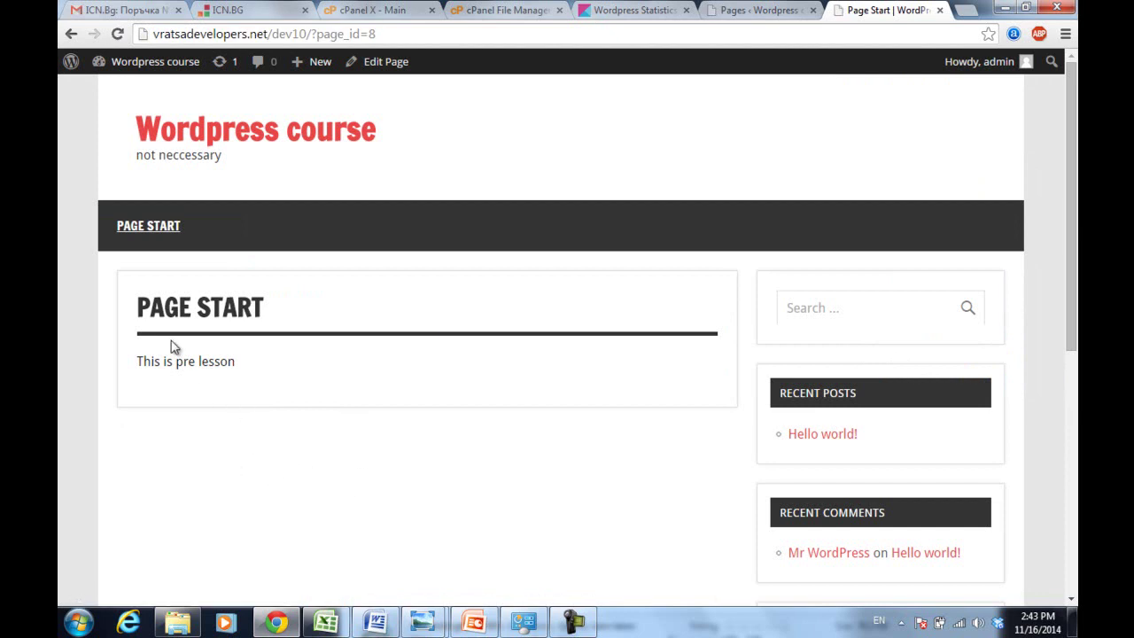
mouse_move(158, 232)
left_click(574, 622)
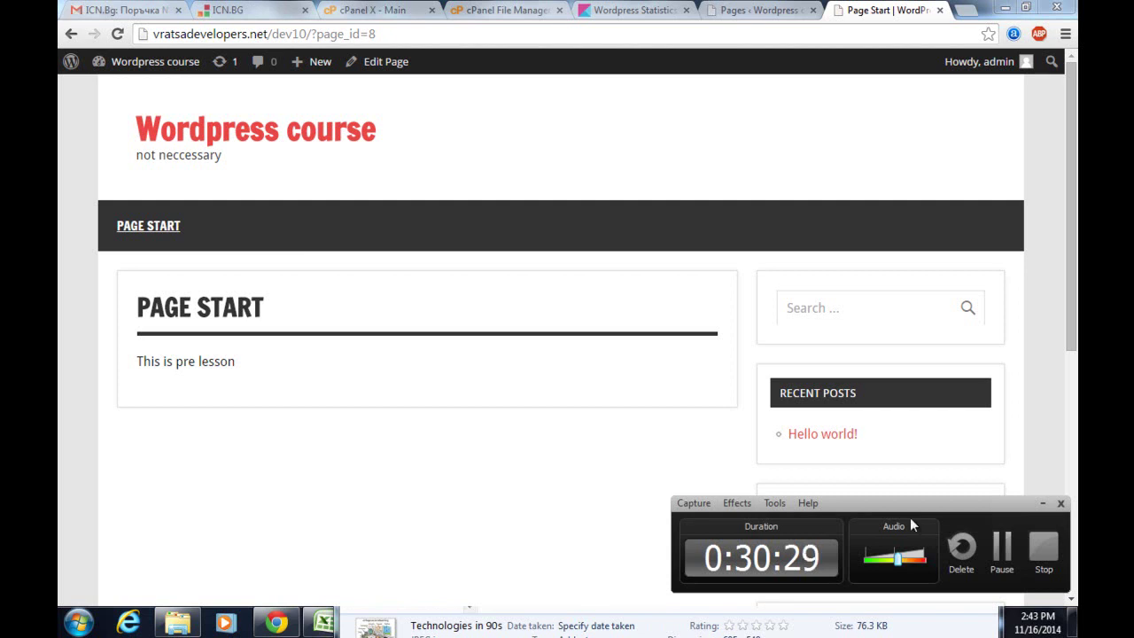
left_click(1004, 556)
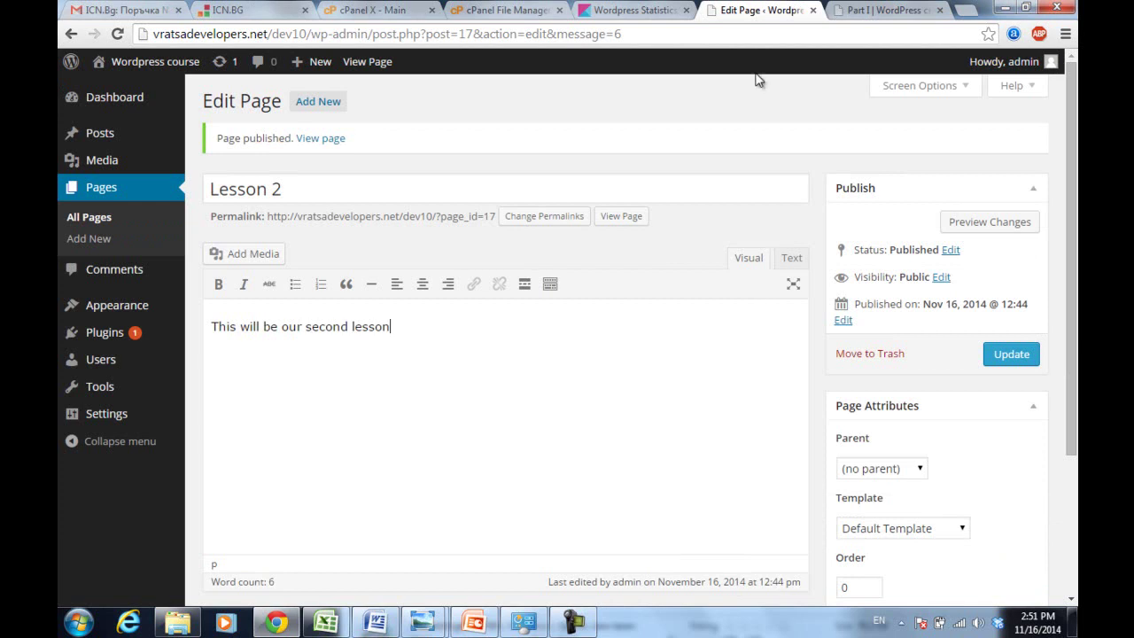
- Remove ?page_id=8 from the Part I address to view the home page, then go to Settings > Reading
left_click(877, 9)
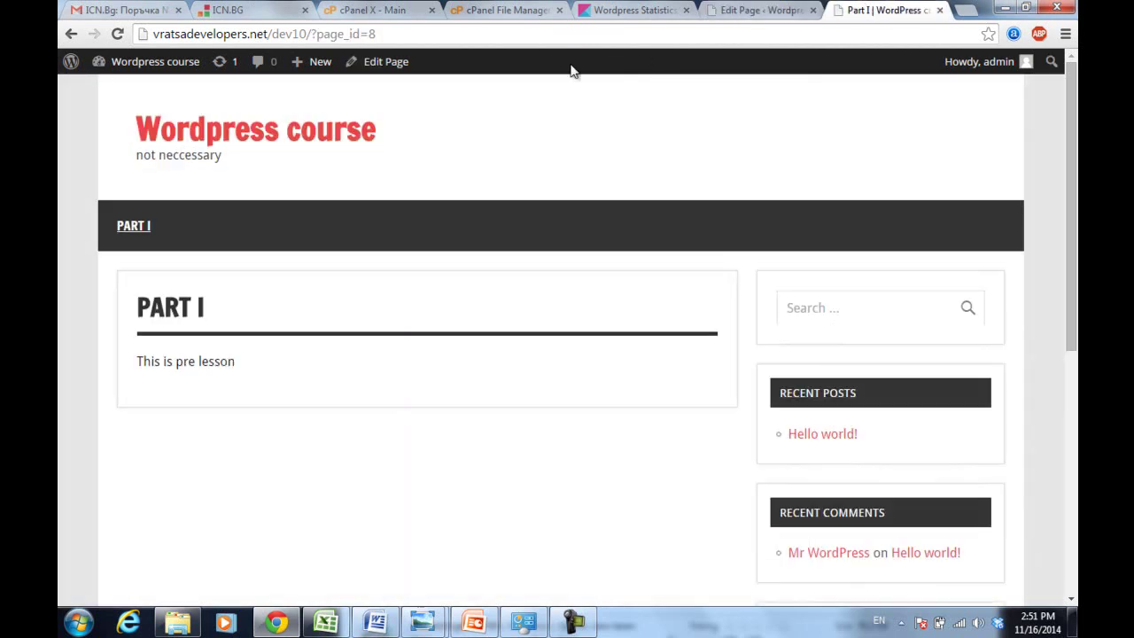
mouse_move(1068, 167)
left_mouse_down()
mouse_move(1069, 182)
mouse_move(1068, 167)
left_mouse_up()
left_click_drag(308, 34, 449, 54)
key("BackSpace")
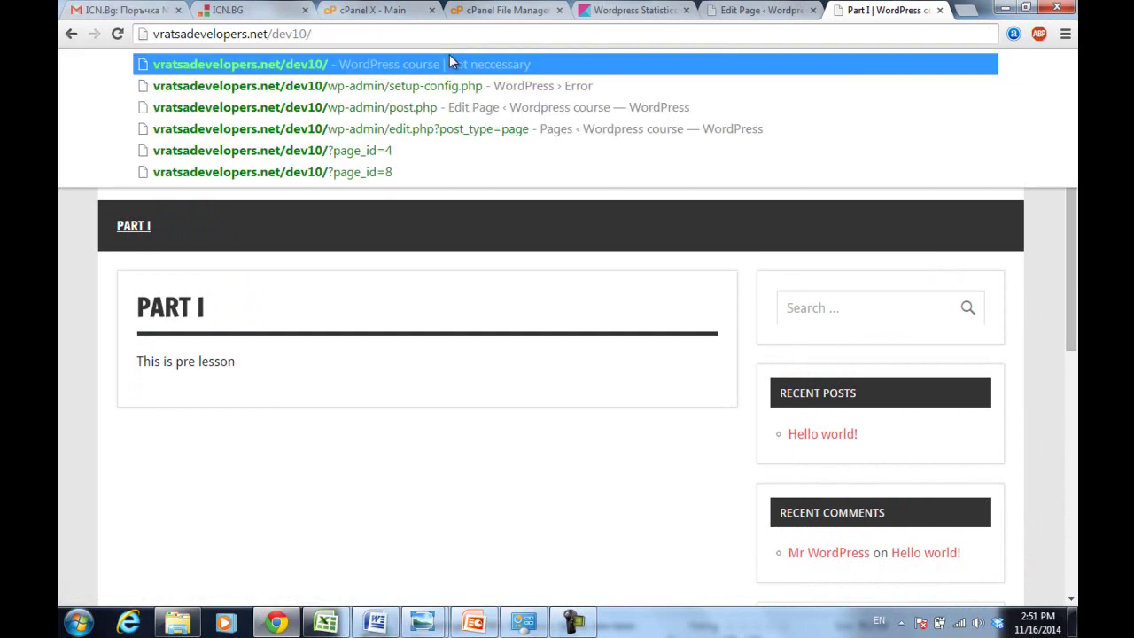
key("Return")
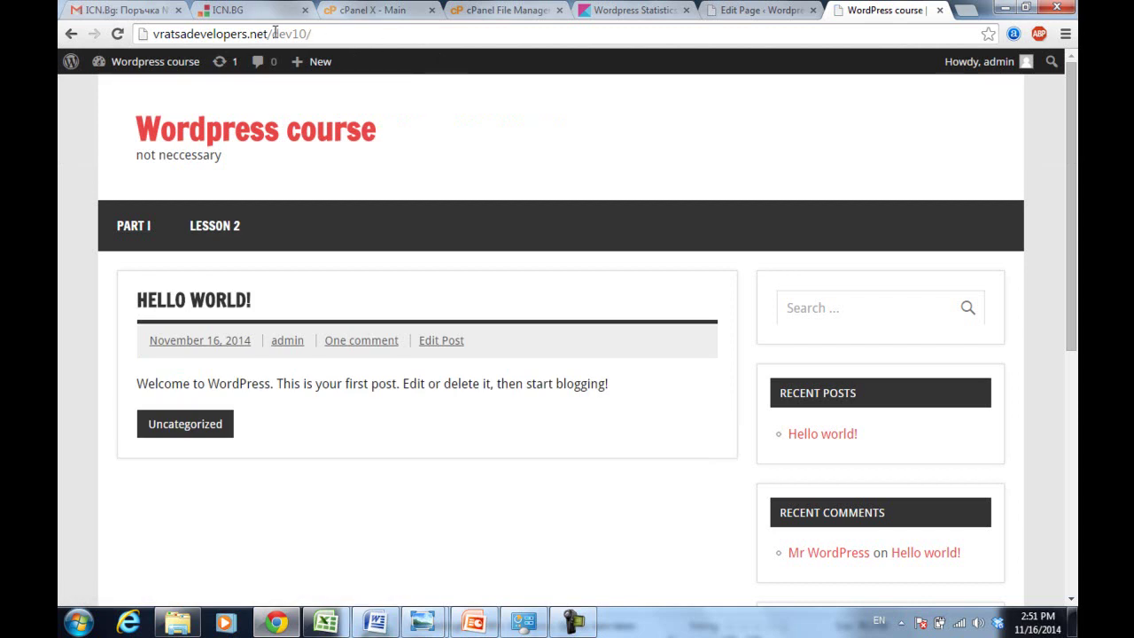
left_click(327, 39)
left_click(338, 39)
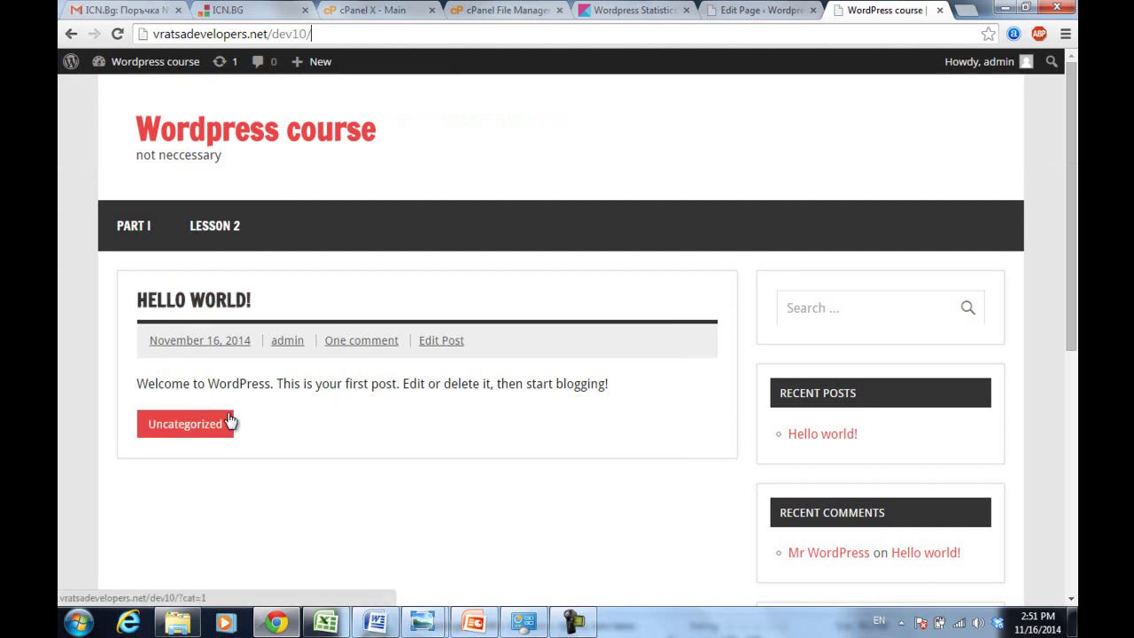
left_click(762, 8)
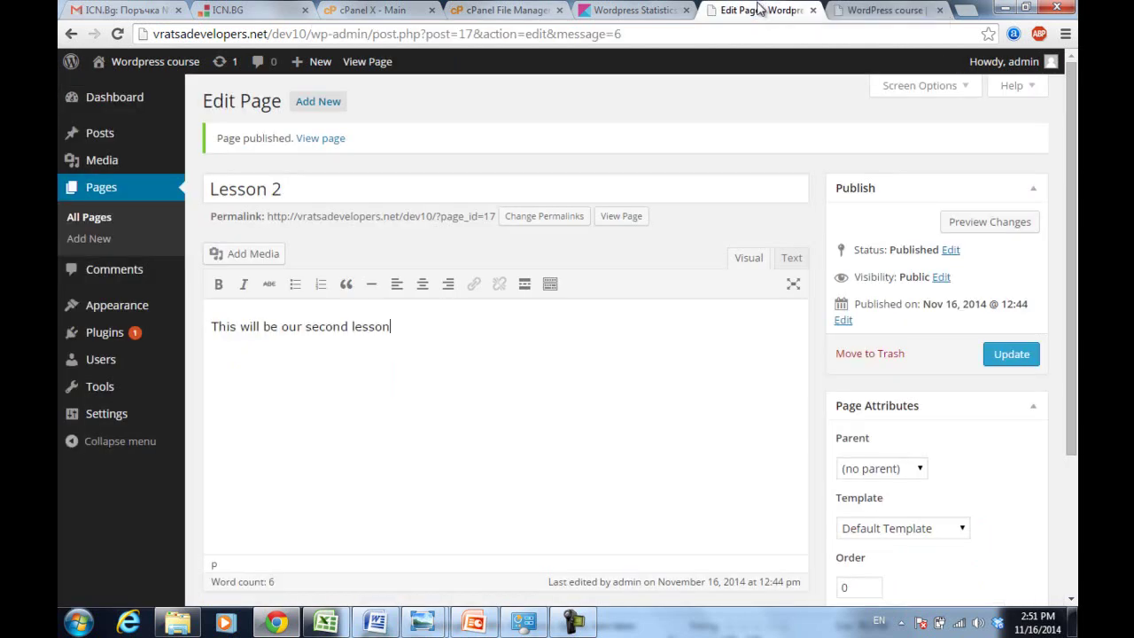
mouse_move(102, 419)
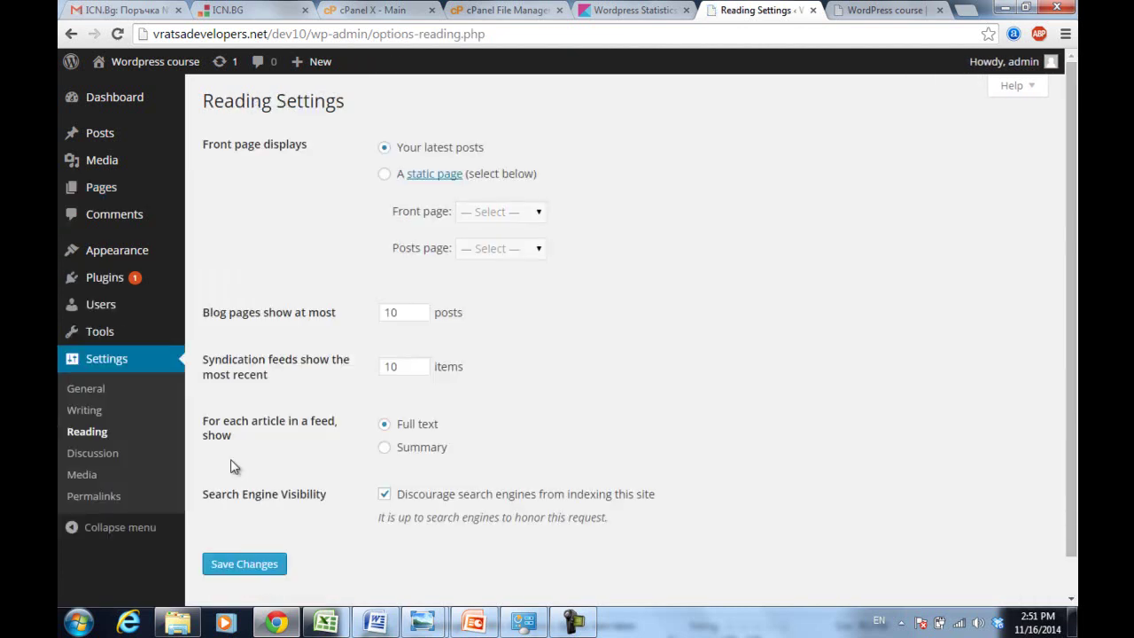
- Choose a static front page, pick Part I, and try saving, going back after the 405 error
left_click(384, 174)
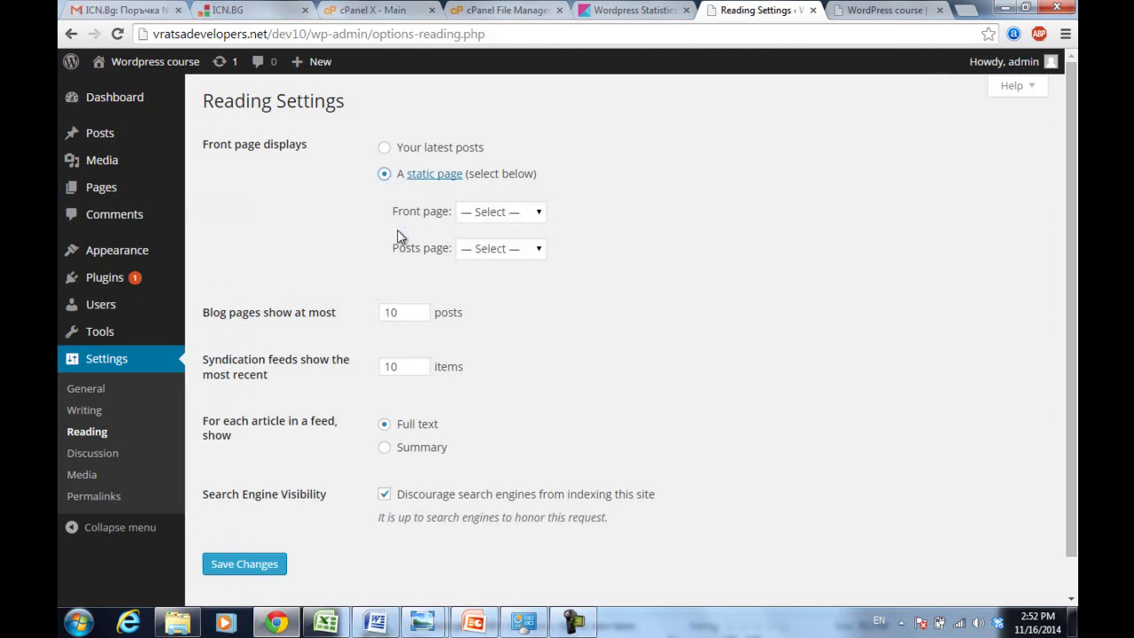
left_click(490, 215)
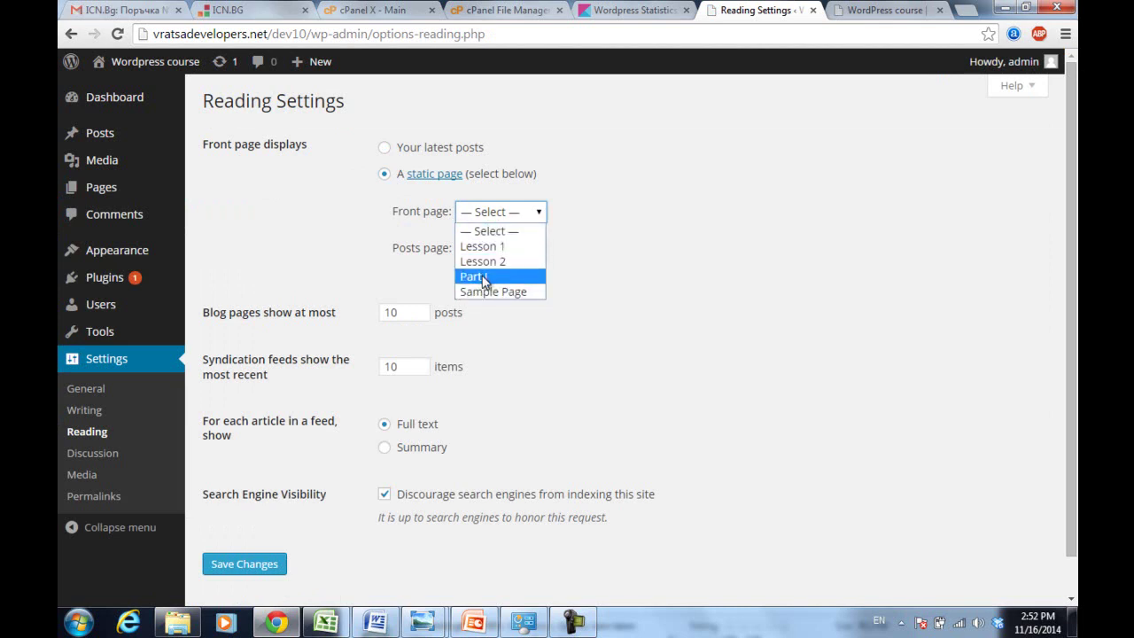
left_click(484, 277)
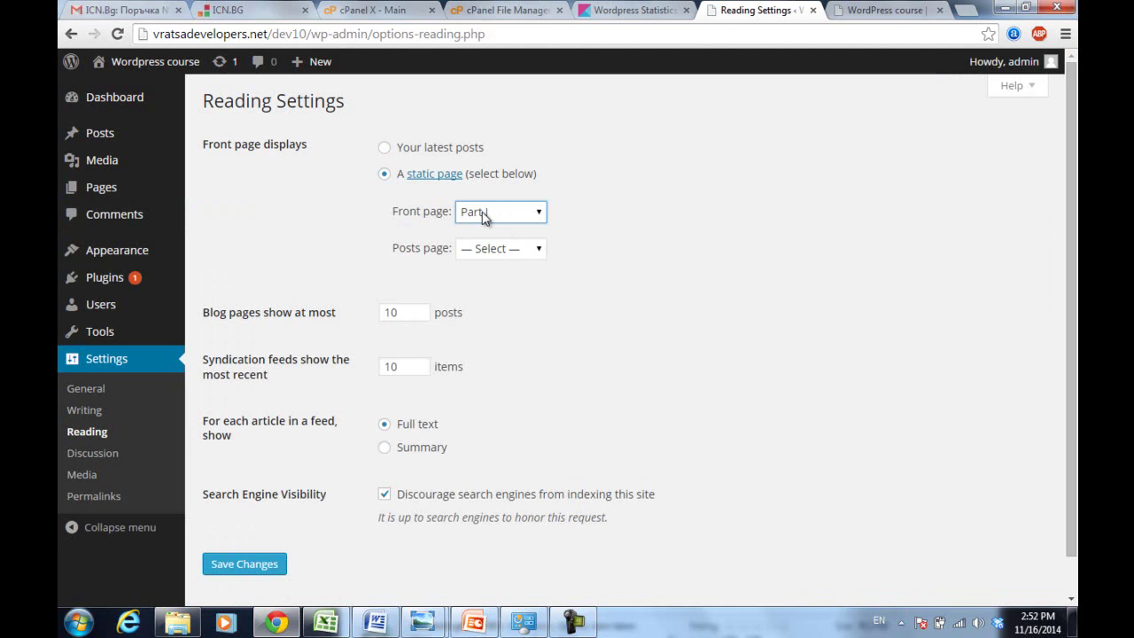
left_click(319, 217)
left_click(242, 564)
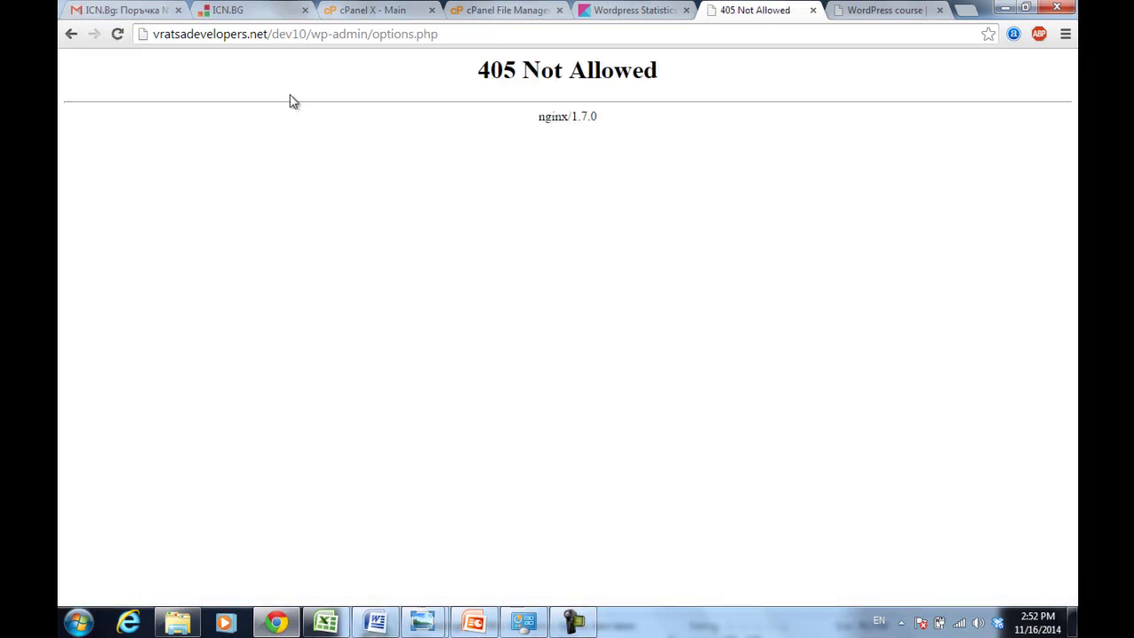
left_click(71, 33)
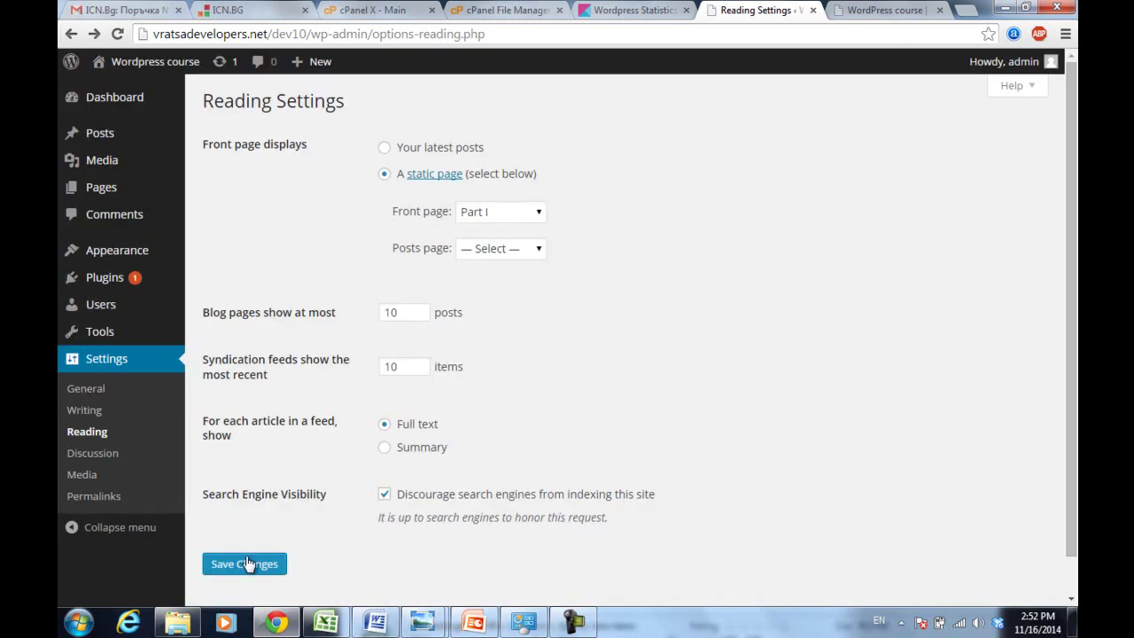
- Set Lesson 1 as the front page and save again, going back after the 405 error
left_click(479, 216)
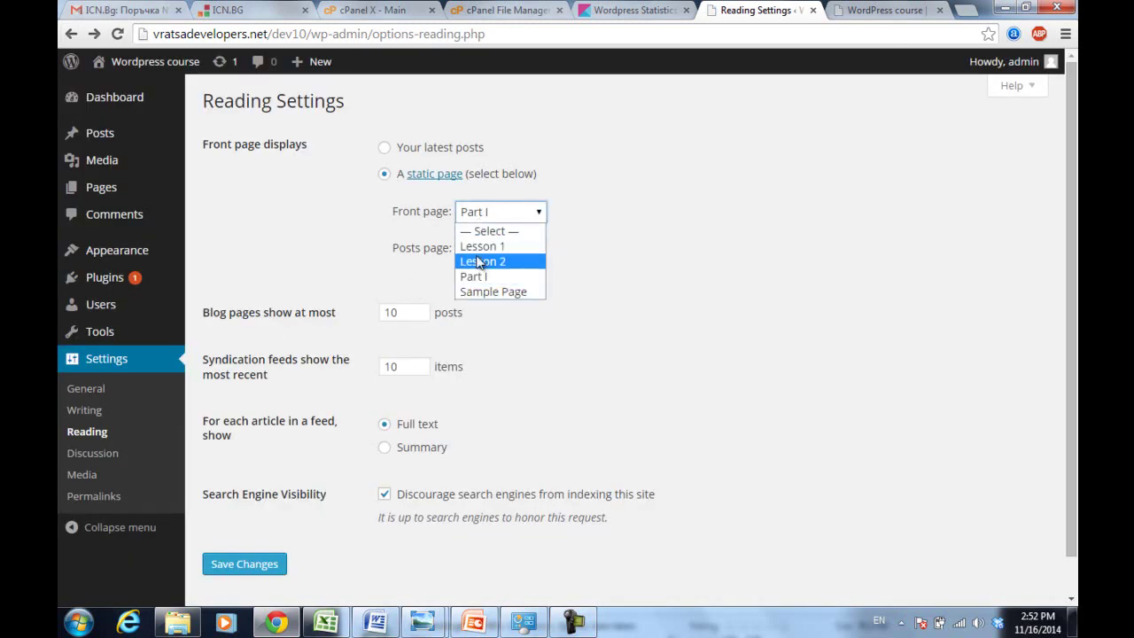
left_click(477, 248)
left_click(245, 566)
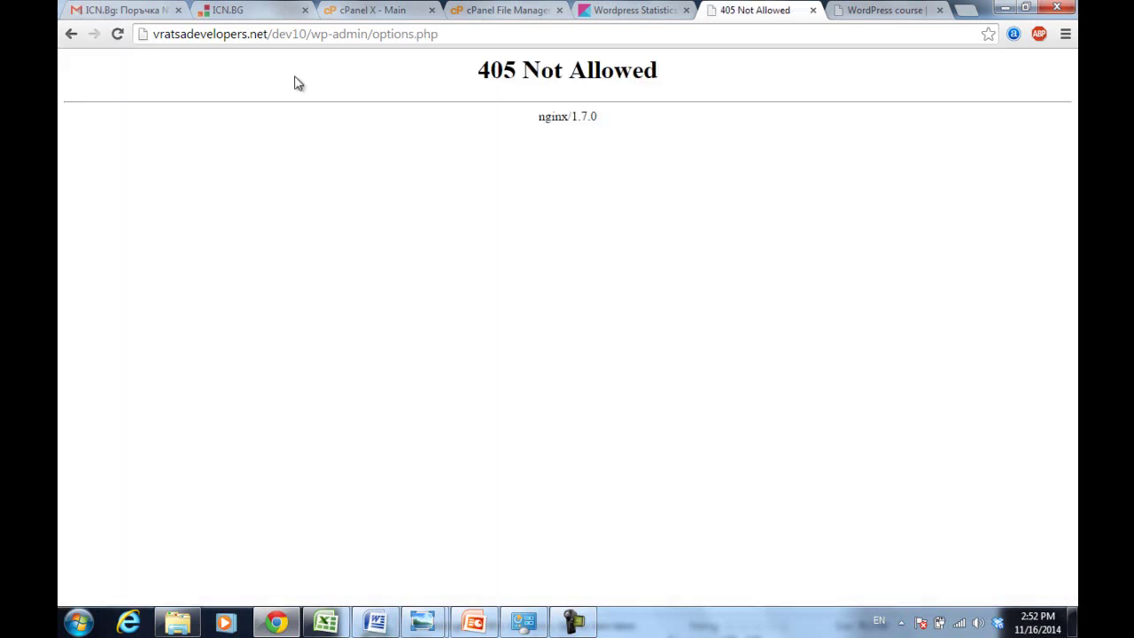
left_click(71, 41)
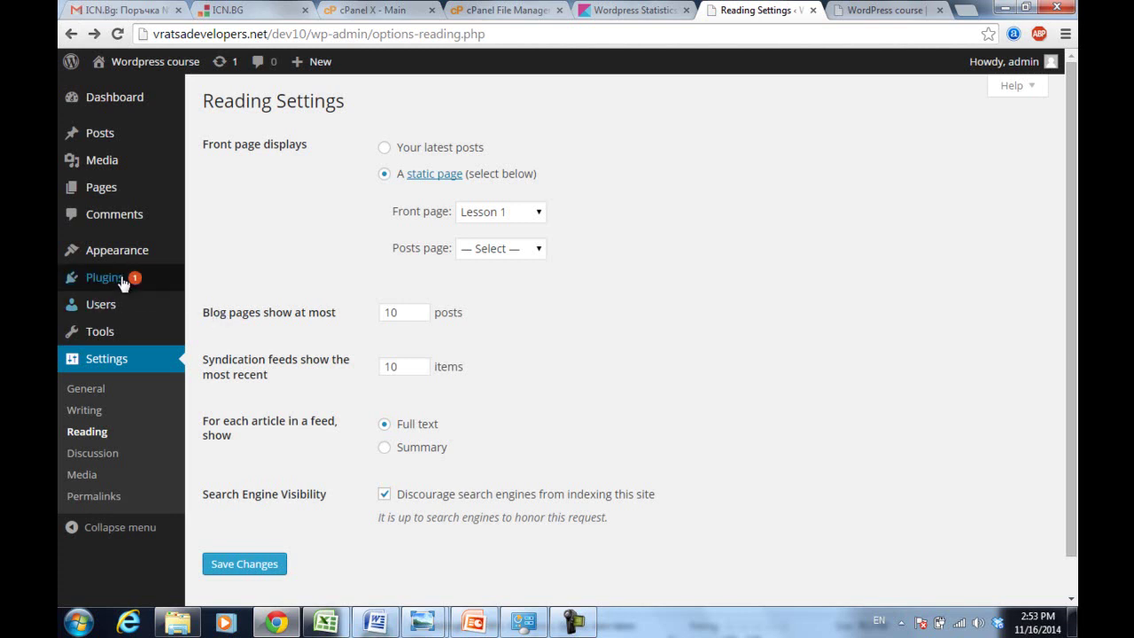
- Reload the site tab, open the hotspot login, and try loading vratsadevelopers.net/dev10
mouse_move(92, 262)
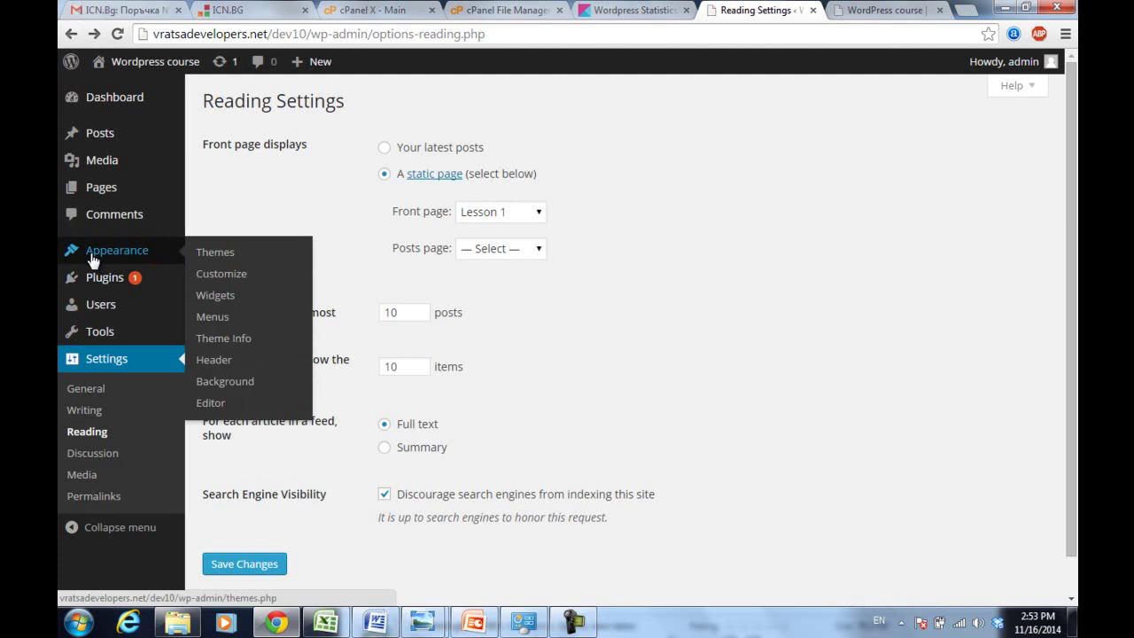
left_click(877, 9)
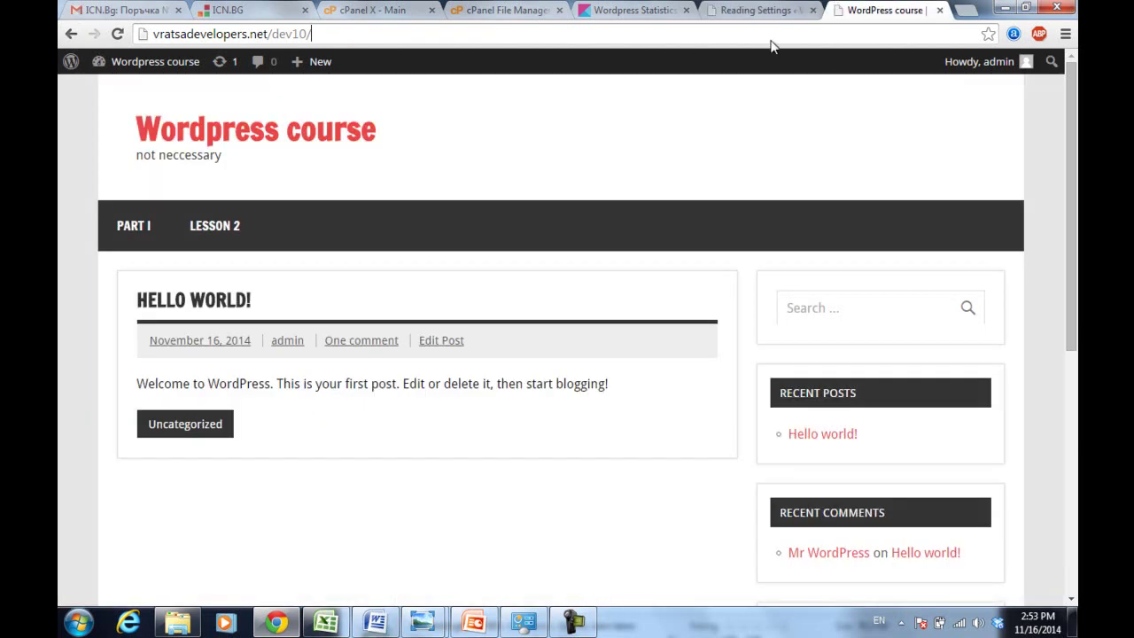
key("F5")
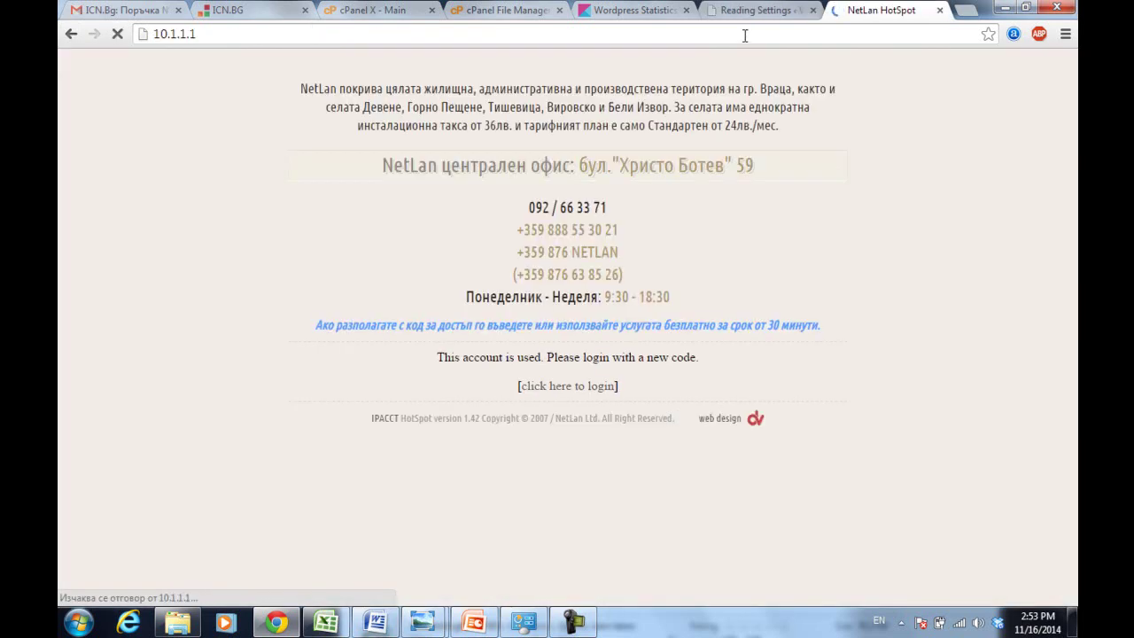
left_click(560, 469)
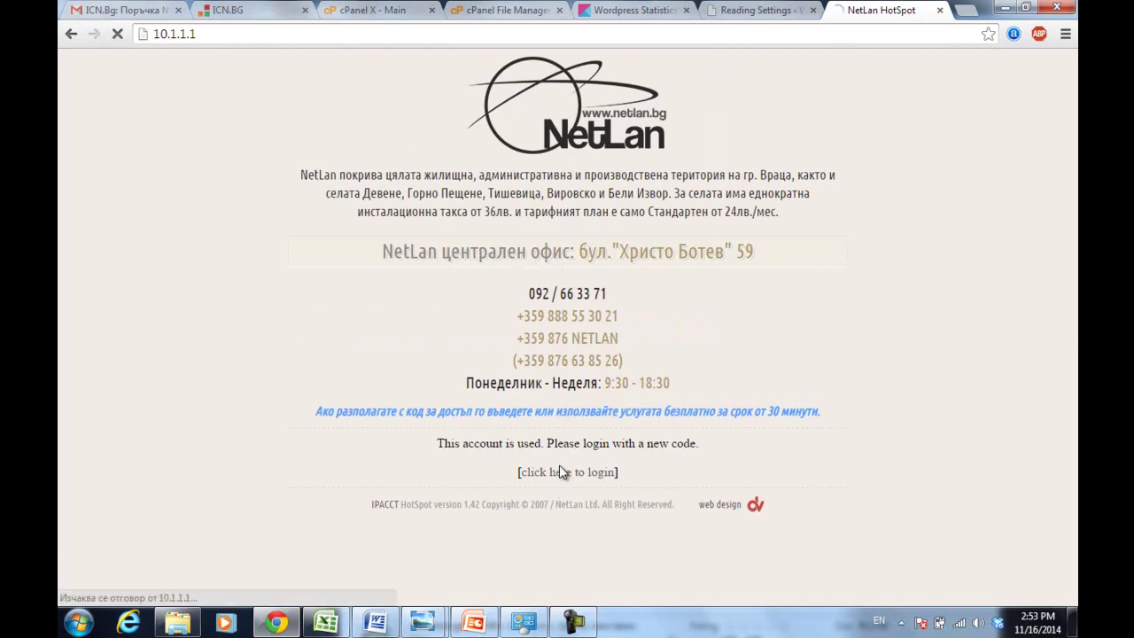
left_click(497, 34)
type("vratsasoftware.com")
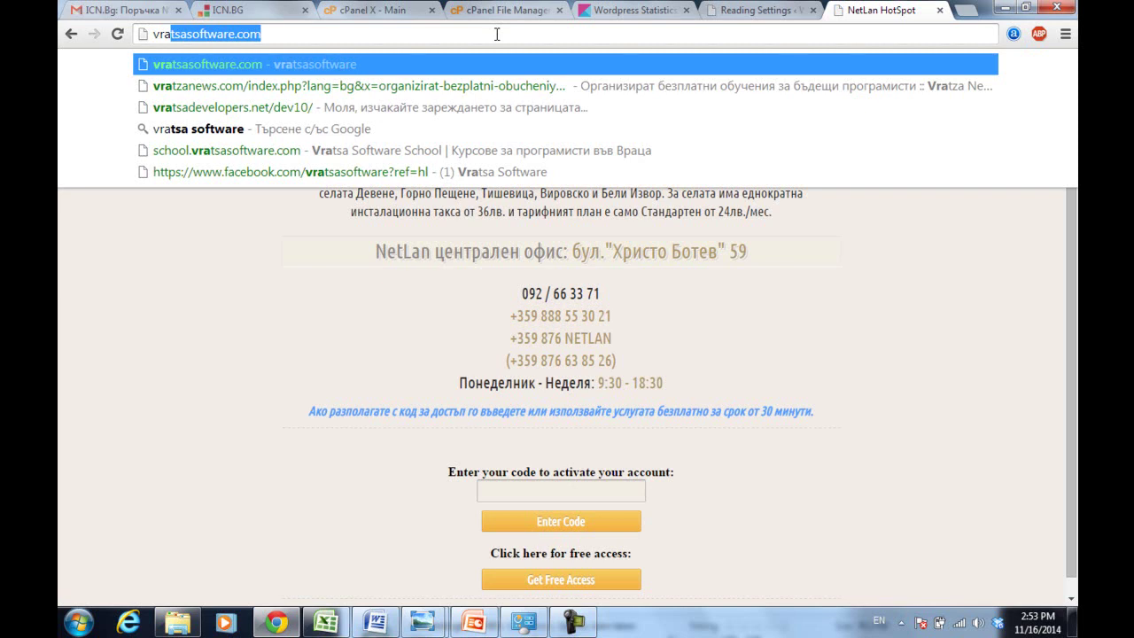
key("Down")
key("Down")
key("Return")
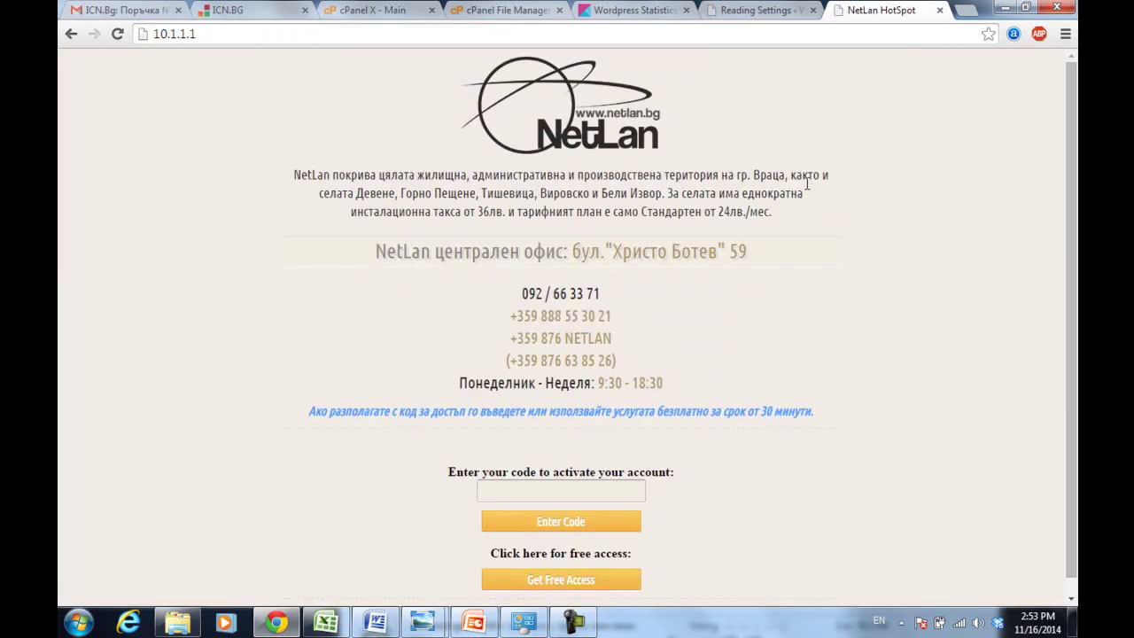
- Get free hotspot access, confirm the resubmission, and load vratsadevelopers.net/dev10 again
left_click(573, 586)
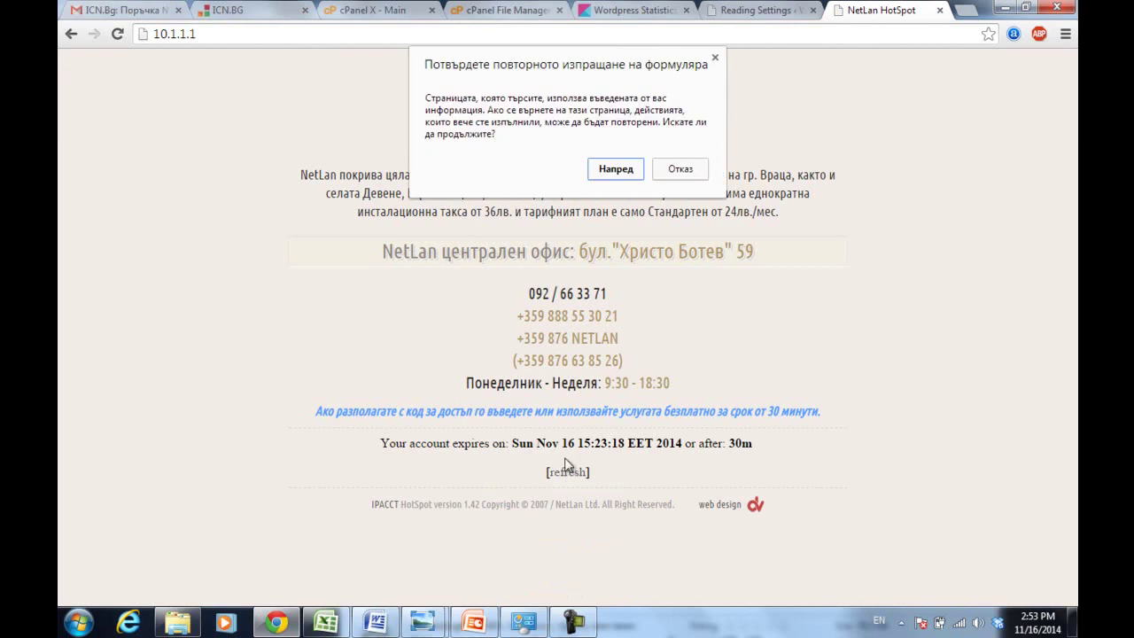
left_click(627, 170)
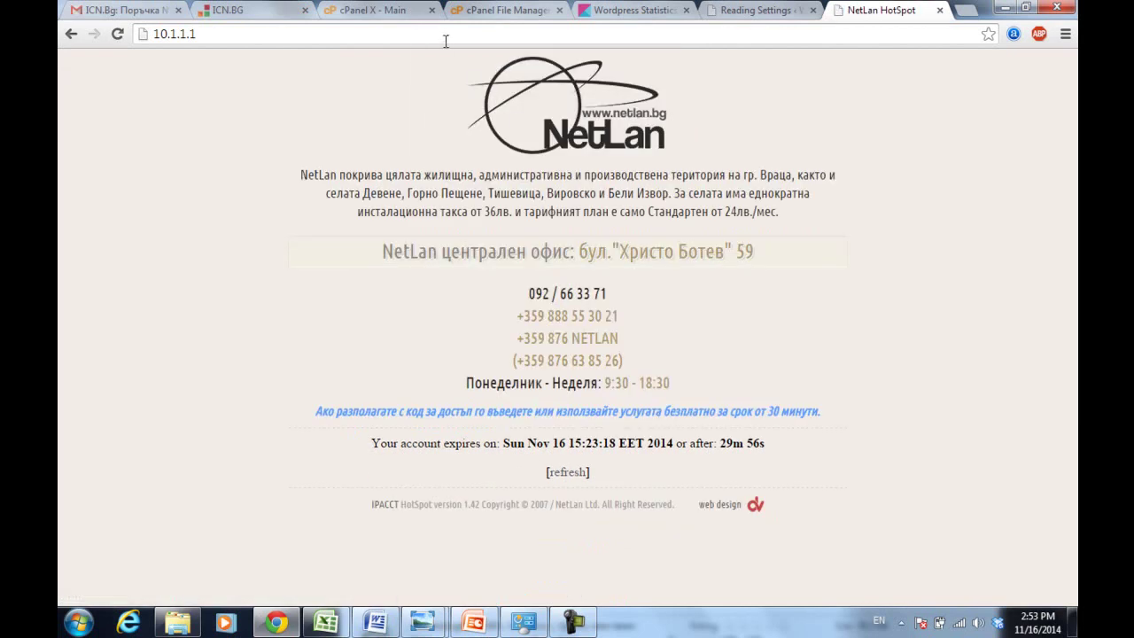
left_click(442, 35)
type("vra")
key("Down")
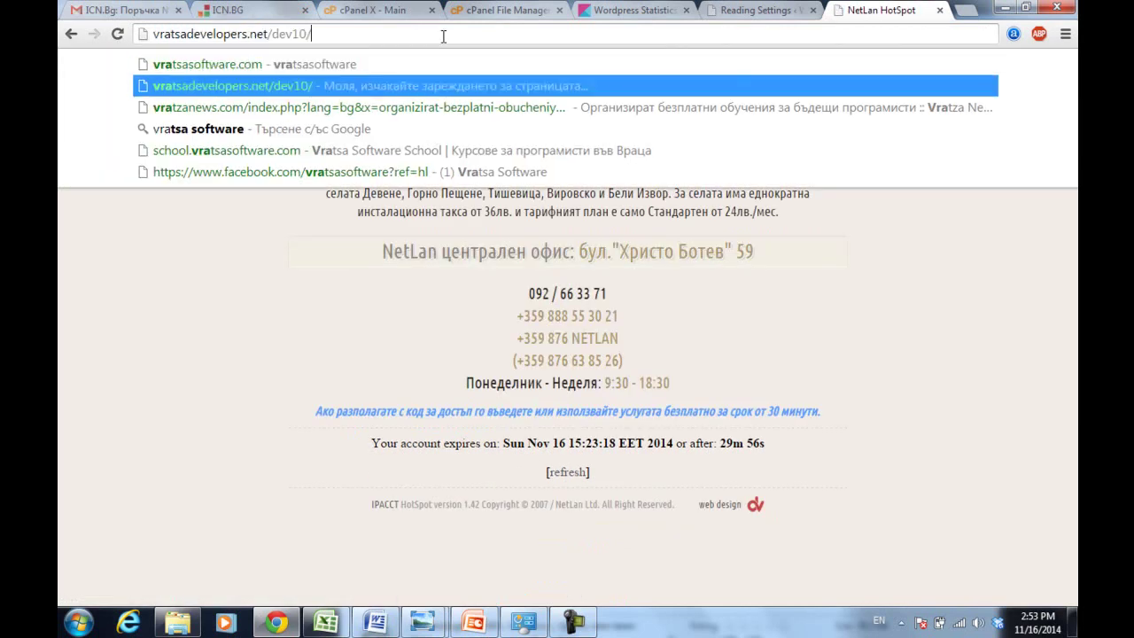
key("Return")
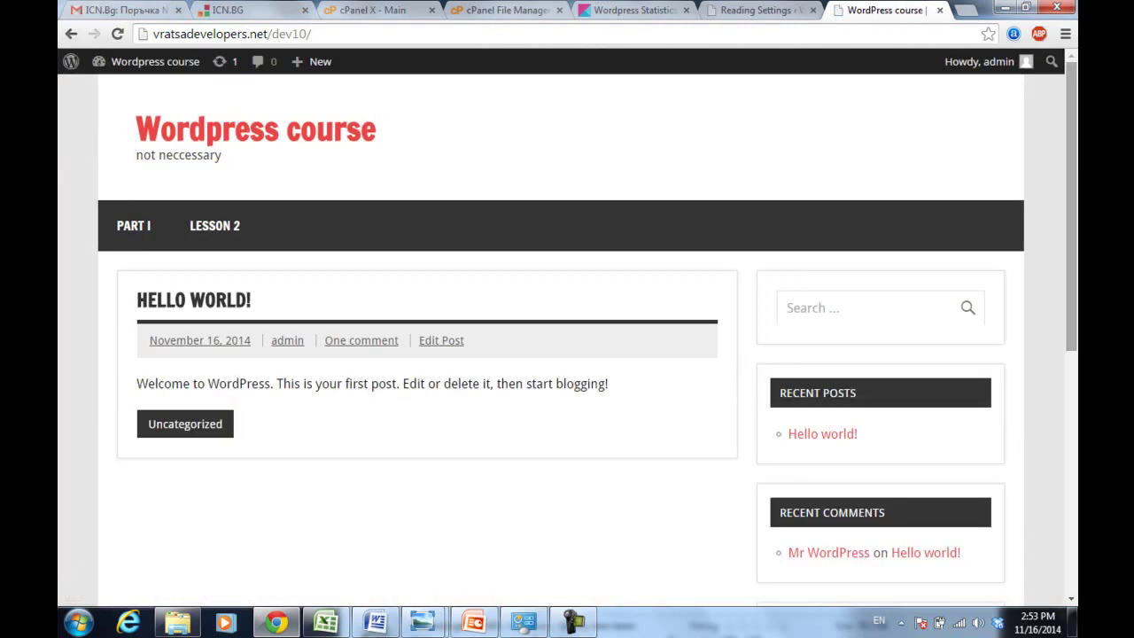
left_click_drag(1071, 139, 1075, 241)
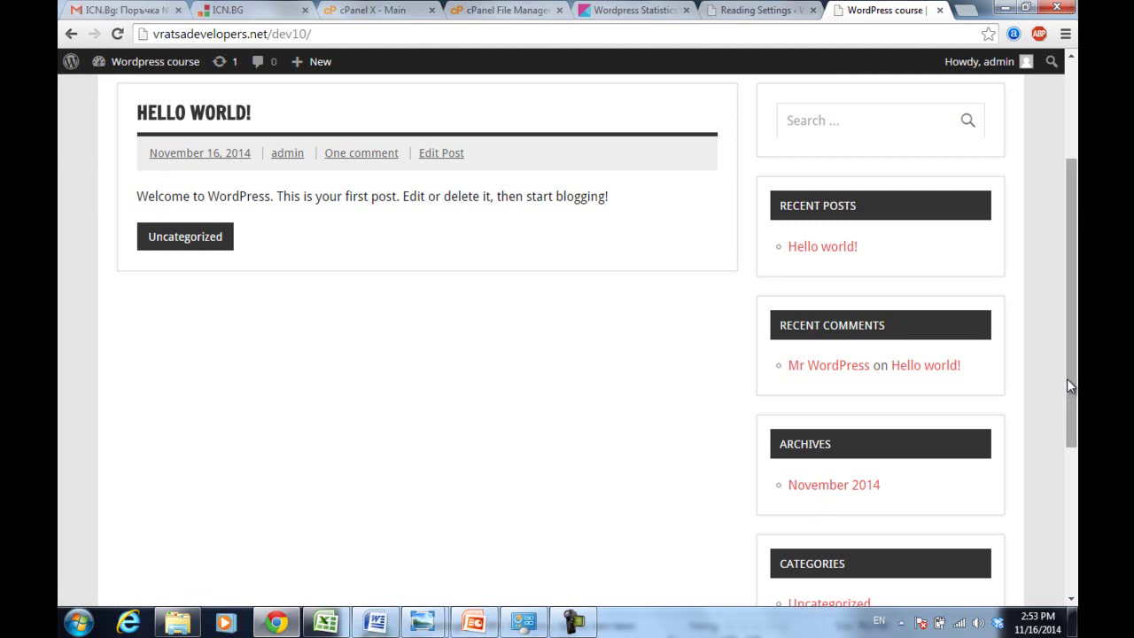
left_click_drag(1068, 375, 1051, 309)
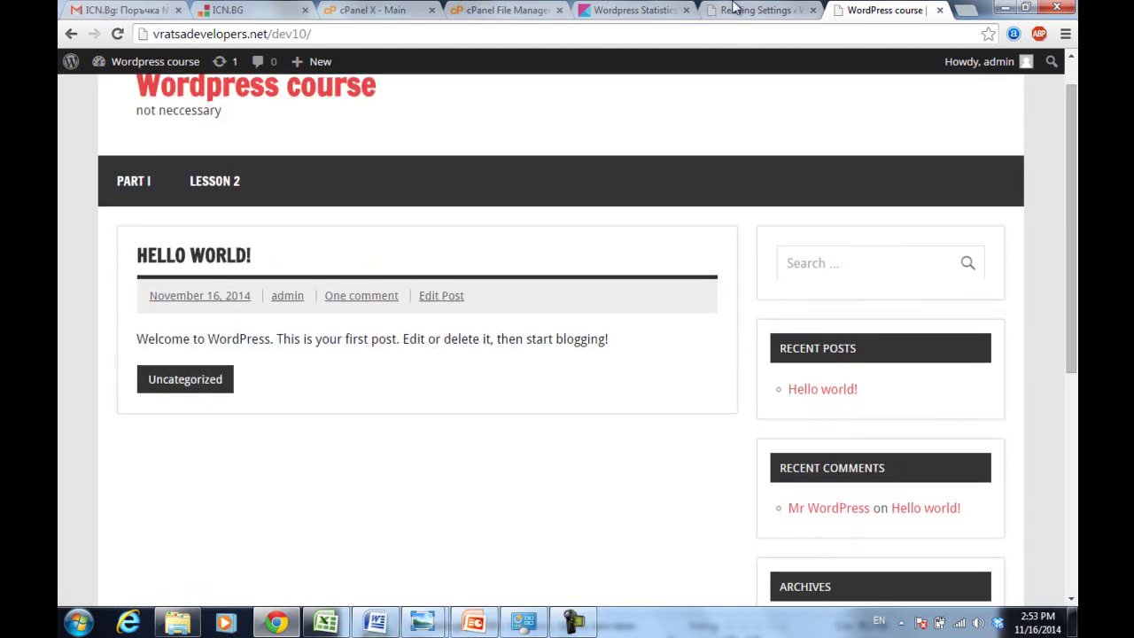
- In Appearance > Widgets, remove Recent Posts, Recent Comments, Archives, Categories and Meta from Sidebar
left_click(711, 18)
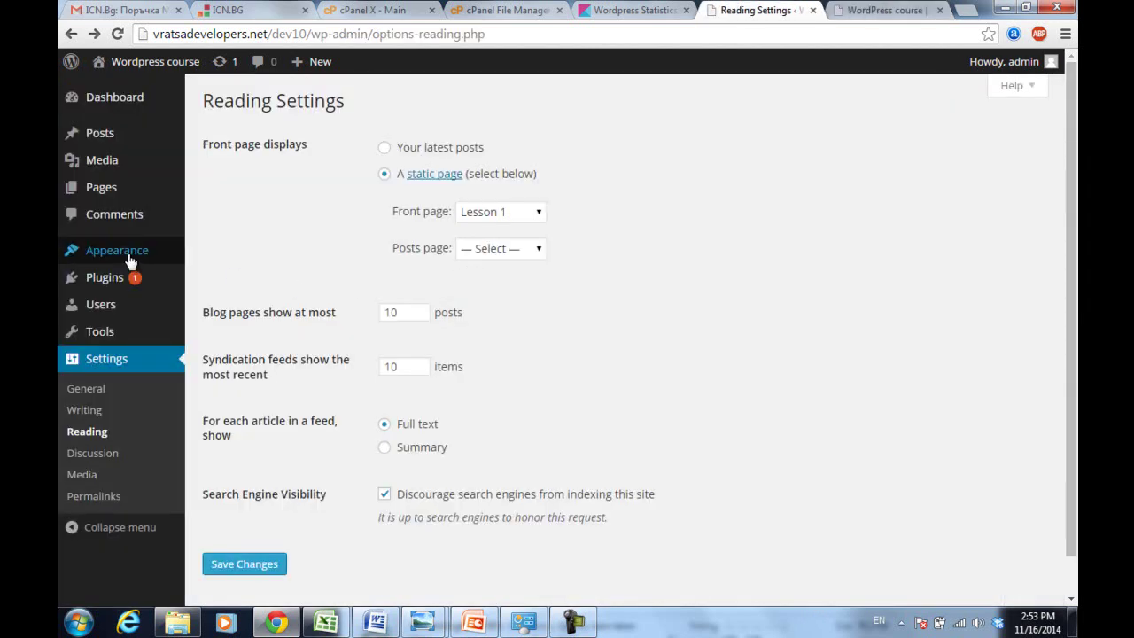
mouse_move(122, 256)
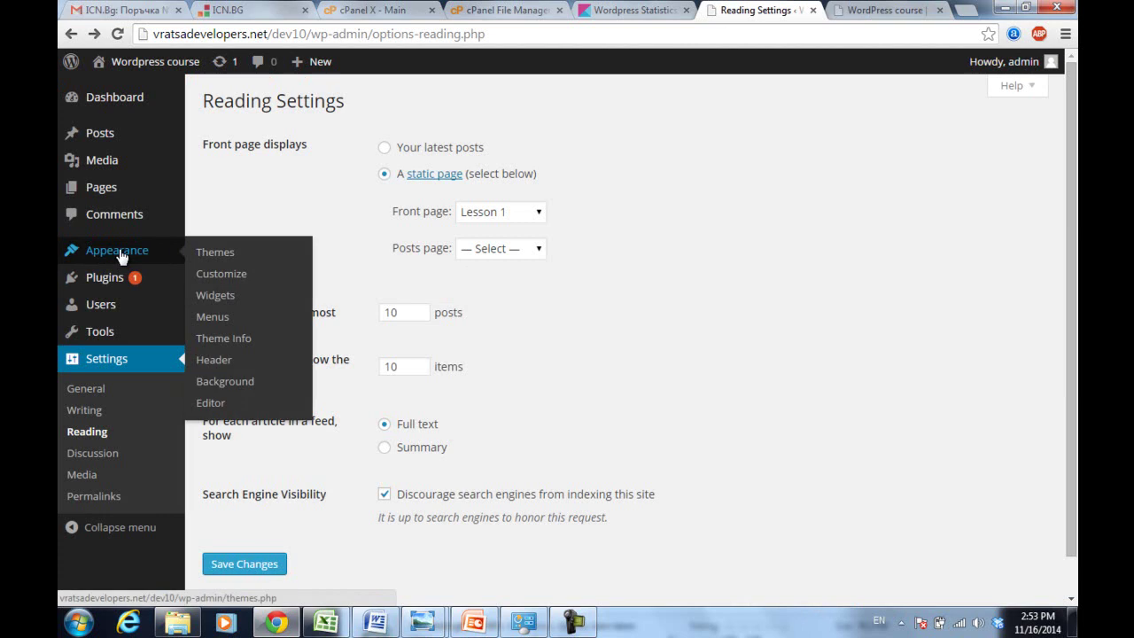
left_click(217, 298)
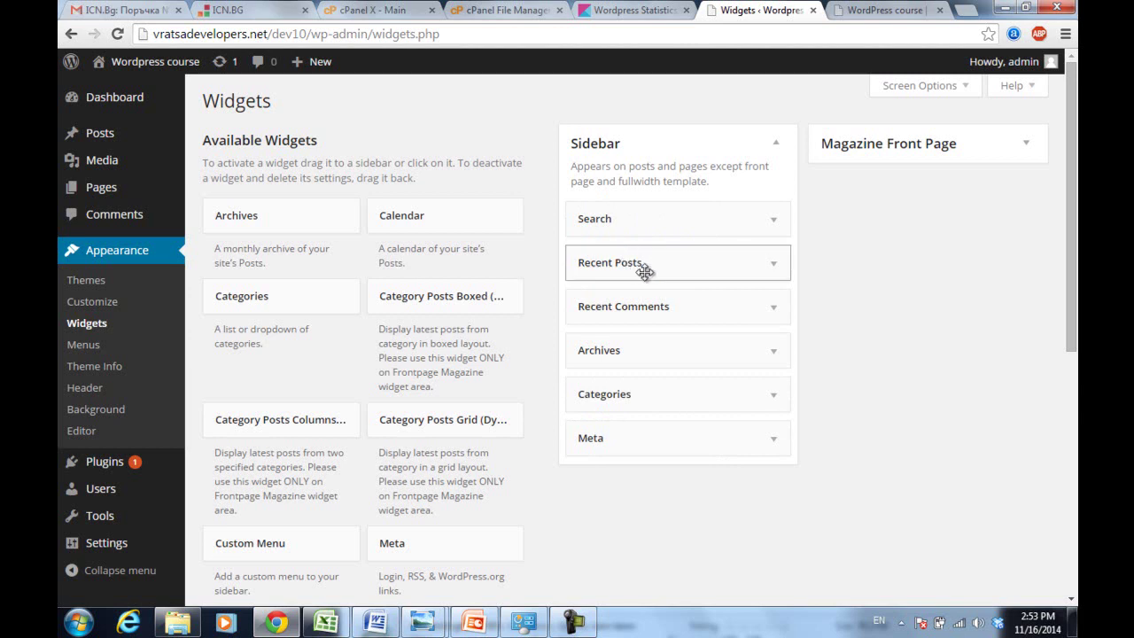
left_click_drag(651, 266, 241, 258)
left_click_drag(607, 273, 310, 283)
left_click_drag(617, 262, 354, 305)
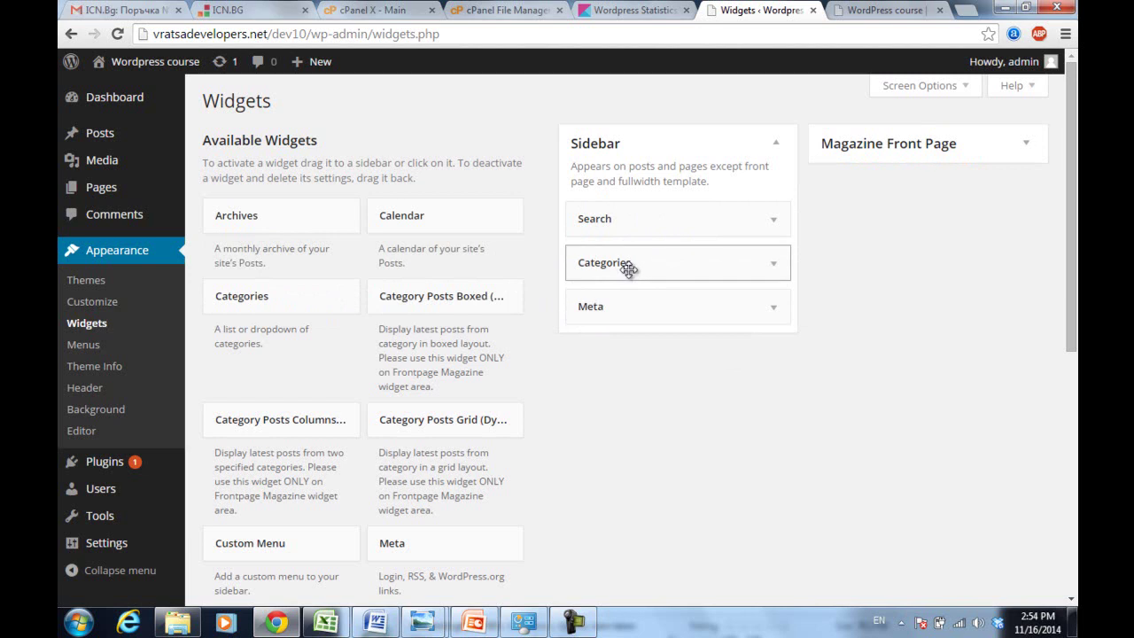
left_click_drag(627, 270, 1072, 359)
left_click_drag(724, 274, 301, 312)
left_click_drag(588, 262, 299, 318)
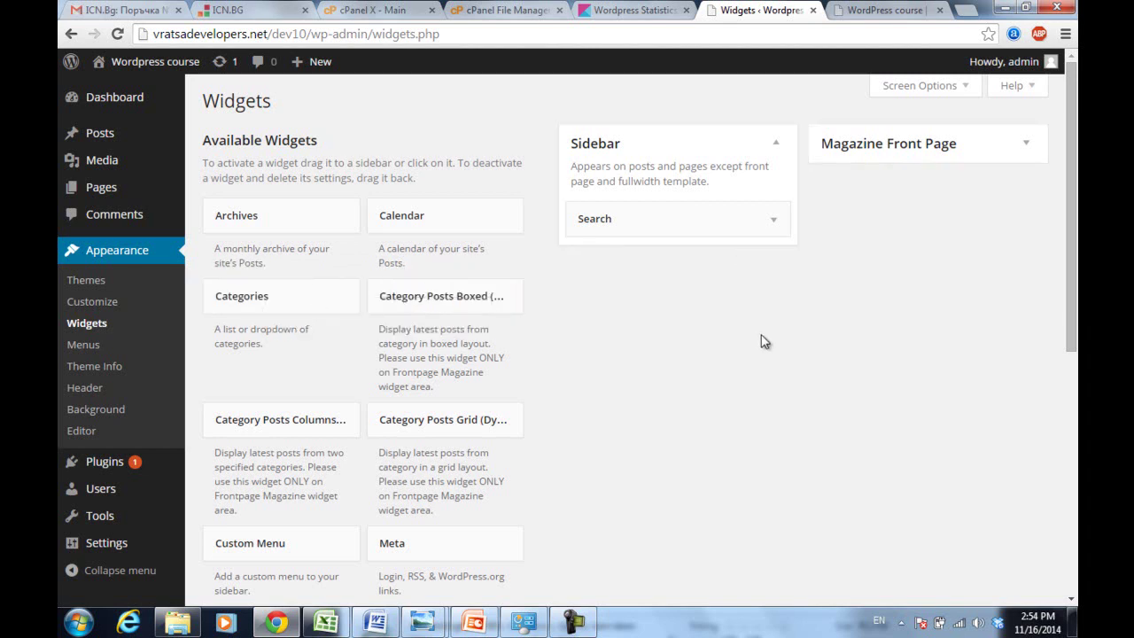
- Add a Calendar widget titled Dates below Search and save it
left_click_drag(1072, 184, 1068, 197)
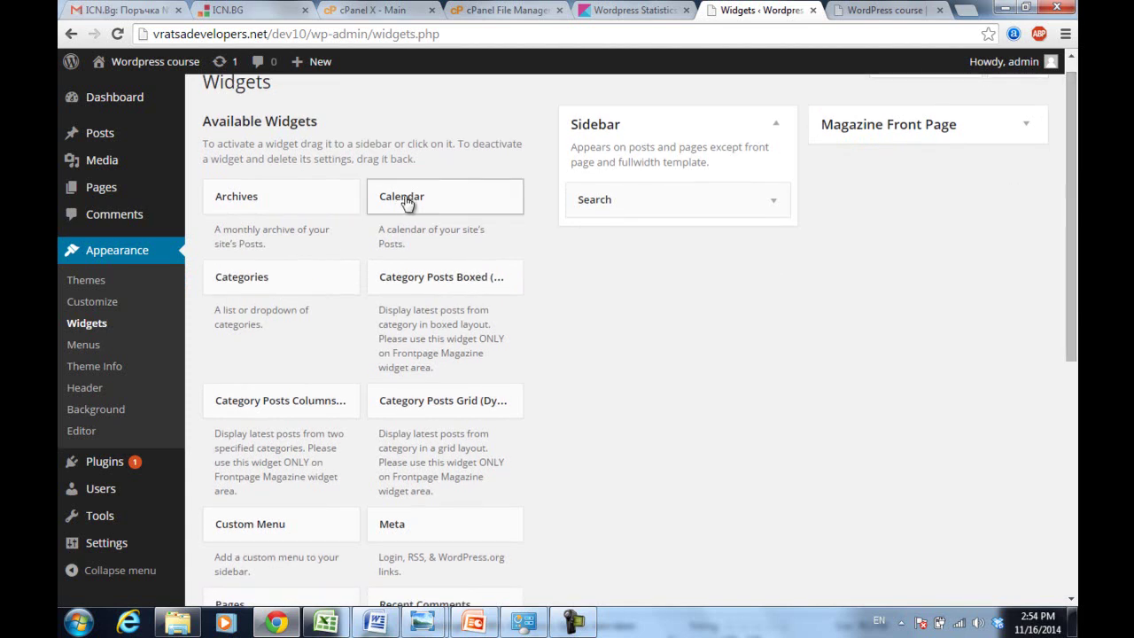
left_click_drag(405, 201, 603, 235)
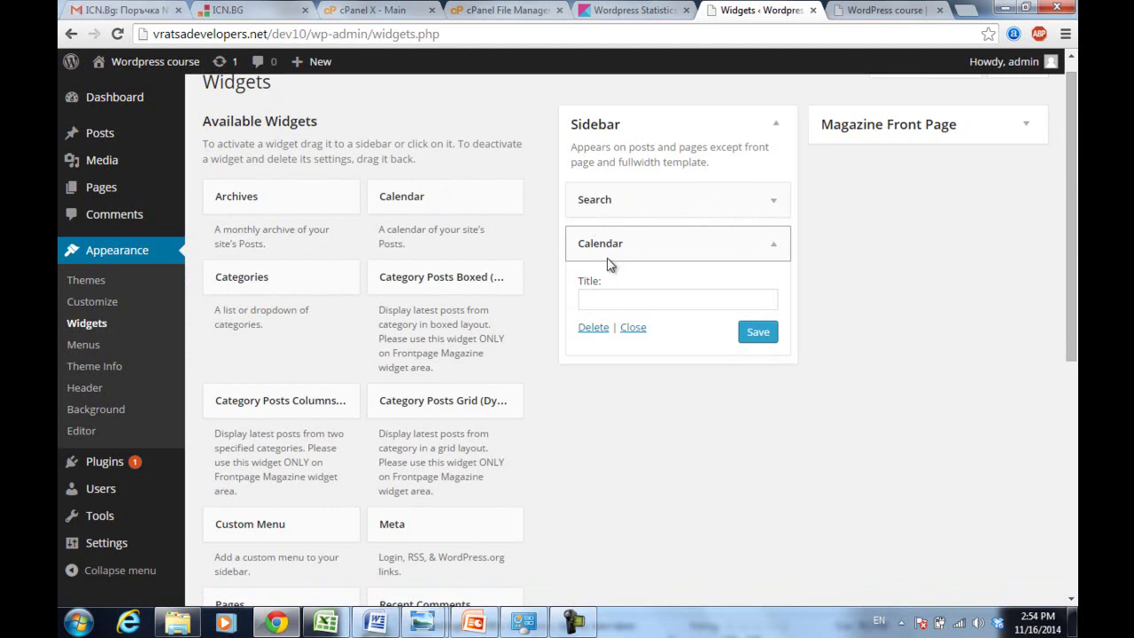
left_click(617, 301)
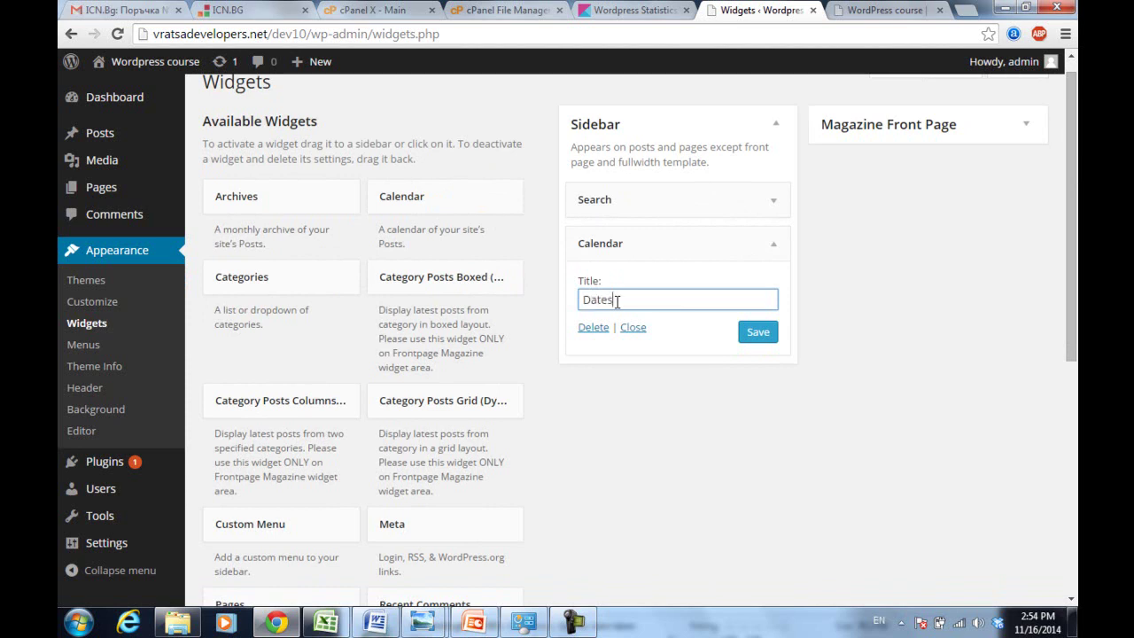
left_click(759, 332)
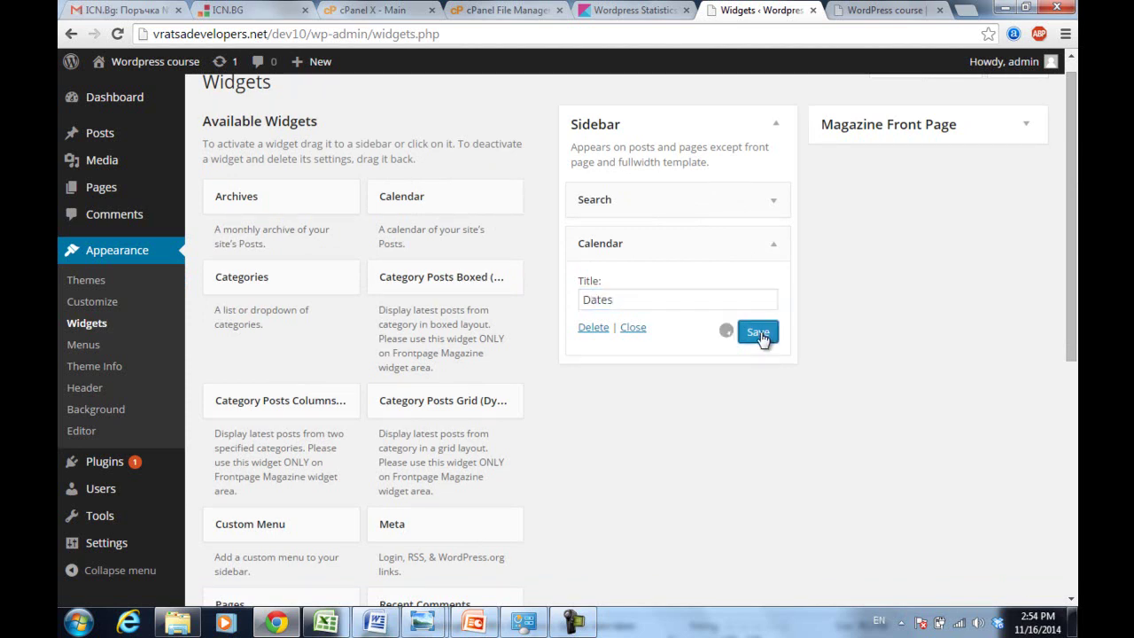
- Reload the site front page to check the calendar, then return to the widgets page
left_click(871, 11)
left_click(795, 33)
key("Return")
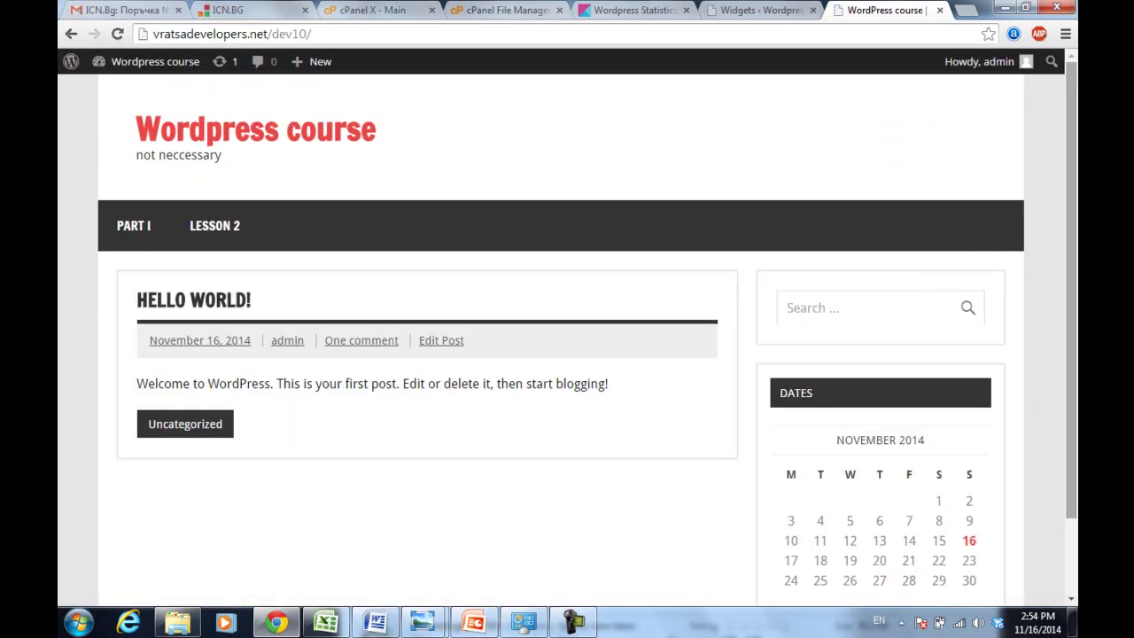
scroll(897, 361, "down", 1)
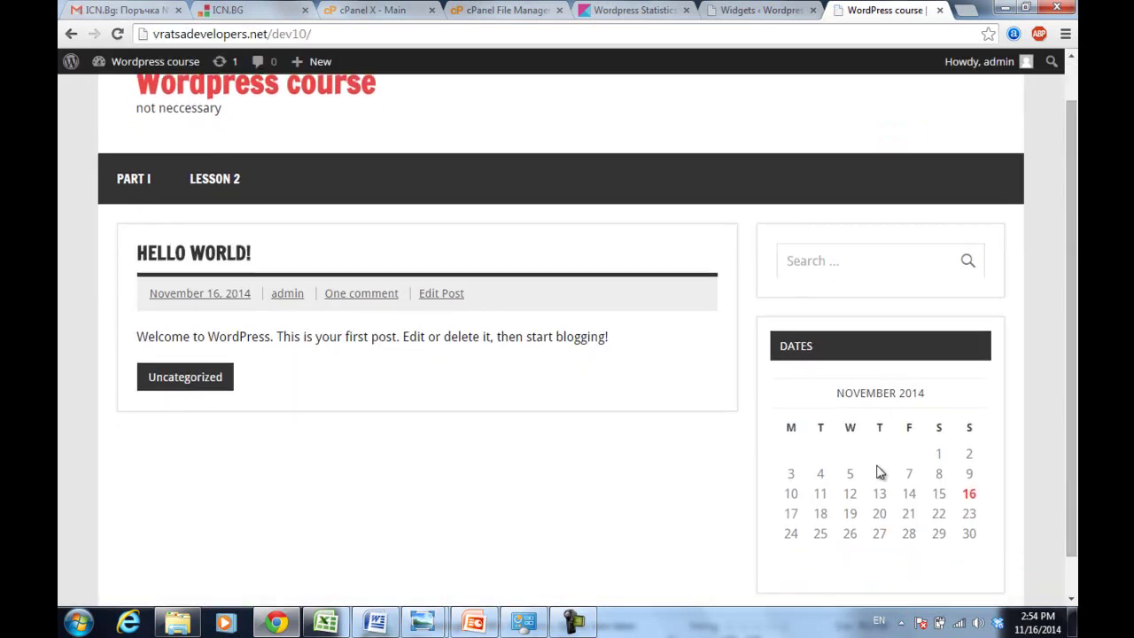
left_click(752, 7)
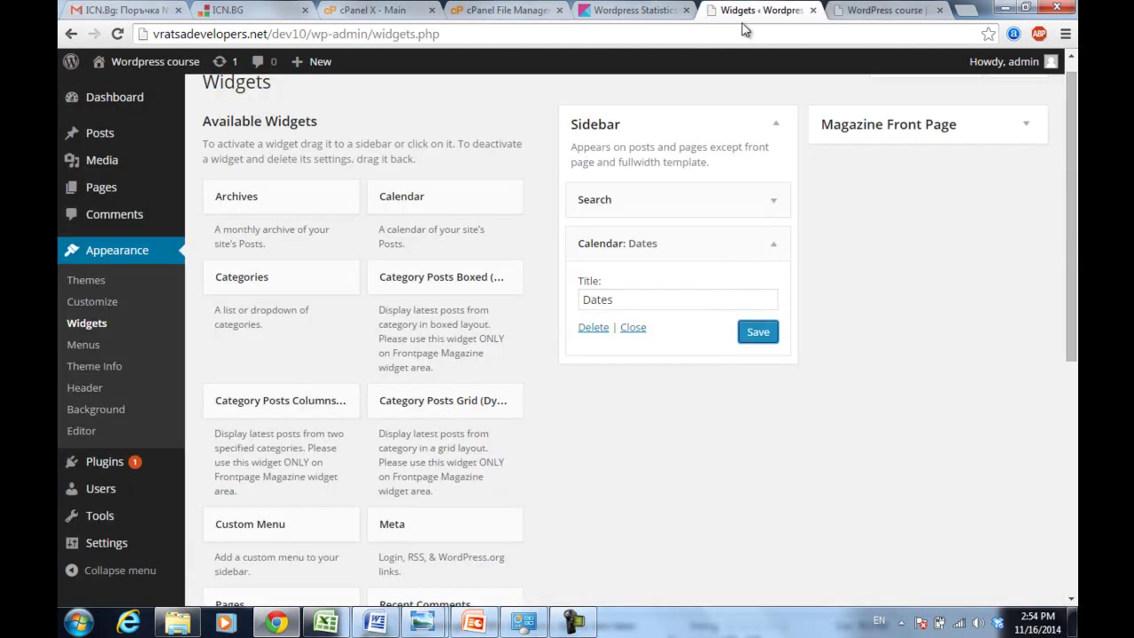
mouse_move(578, 624)
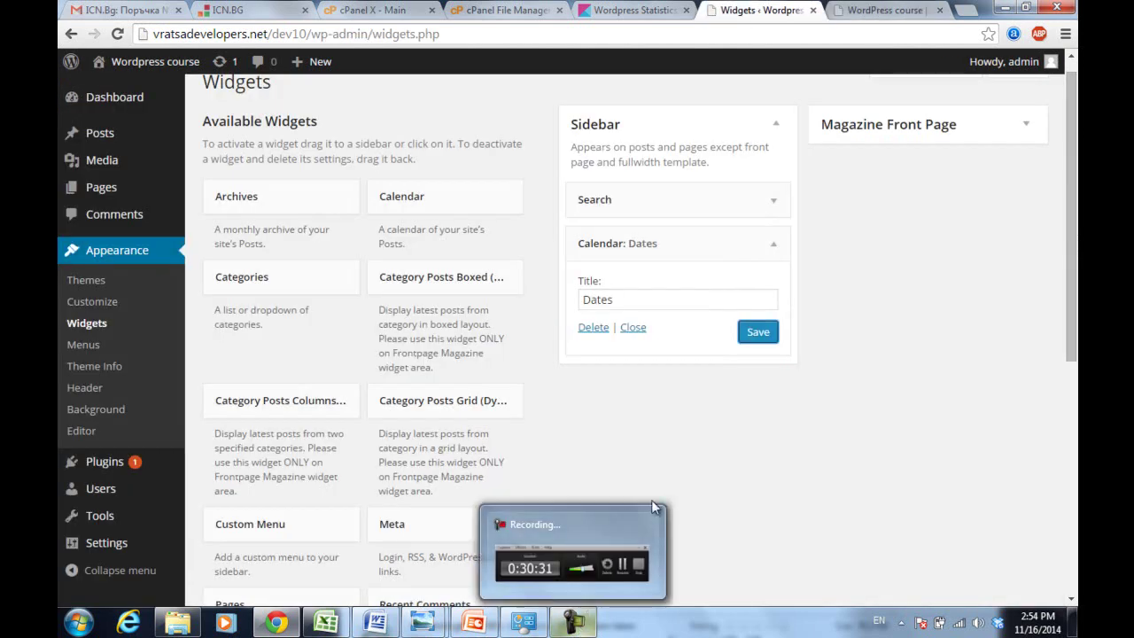
left_click(625, 565)
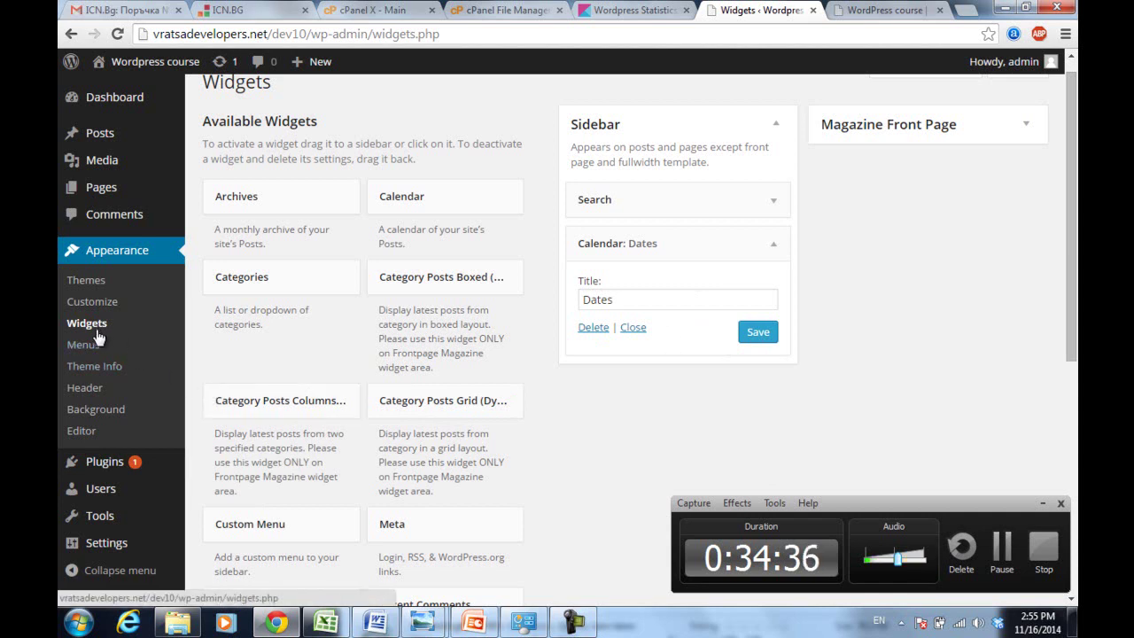
- On the Custom Header page, choose The Day is great.jpg from the computer and upload it
left_click(91, 387)
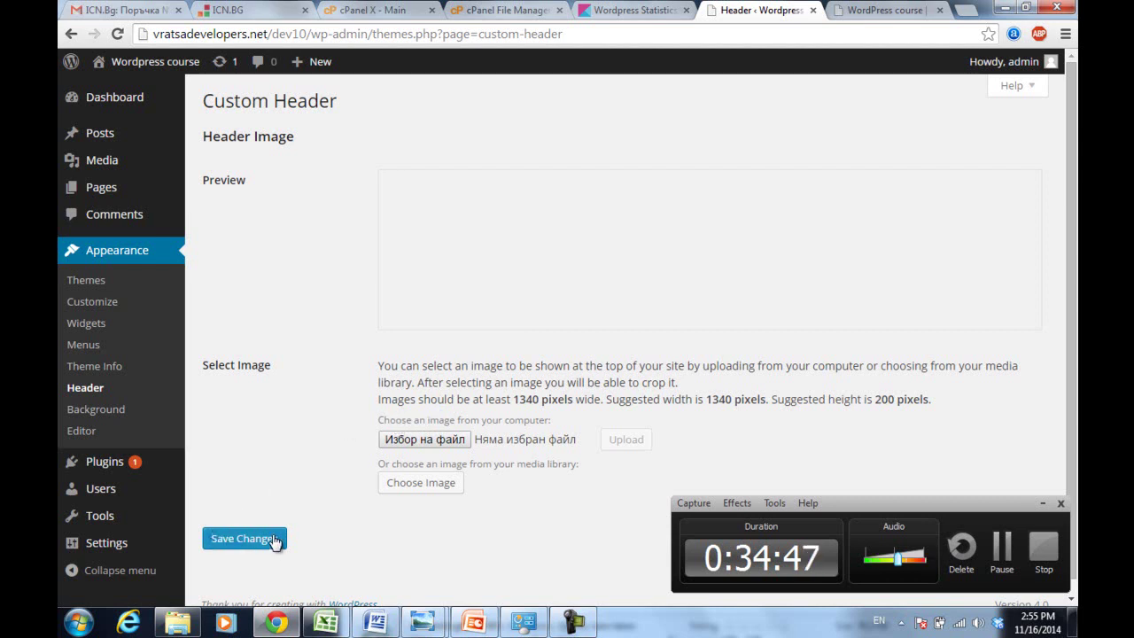
left_click(406, 439)
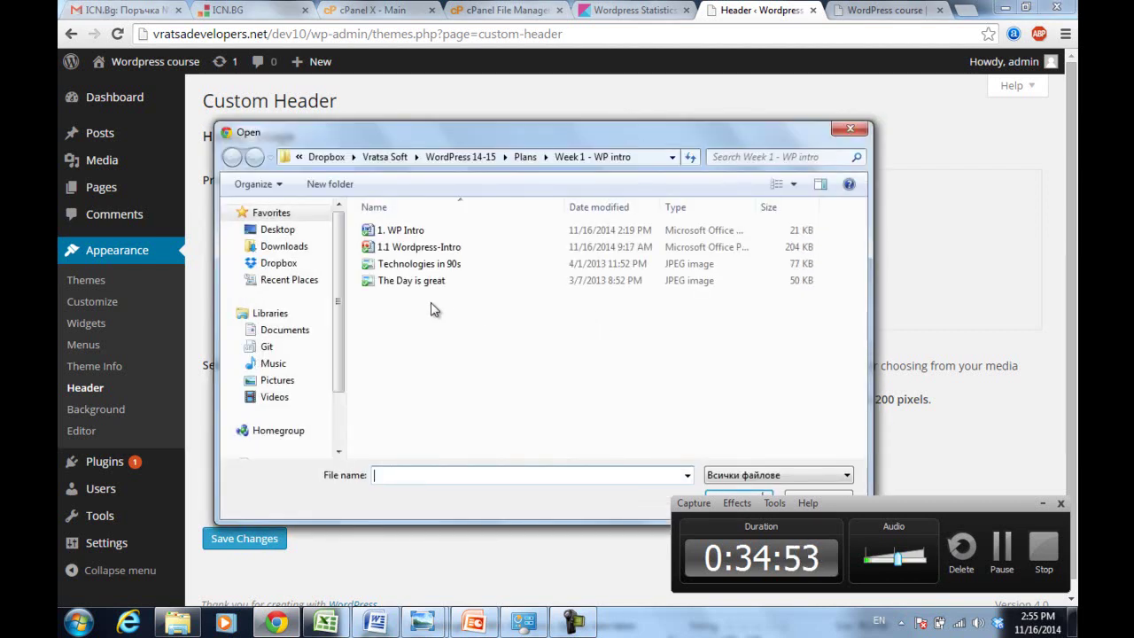
left_click(414, 265)
double_click(415, 280)
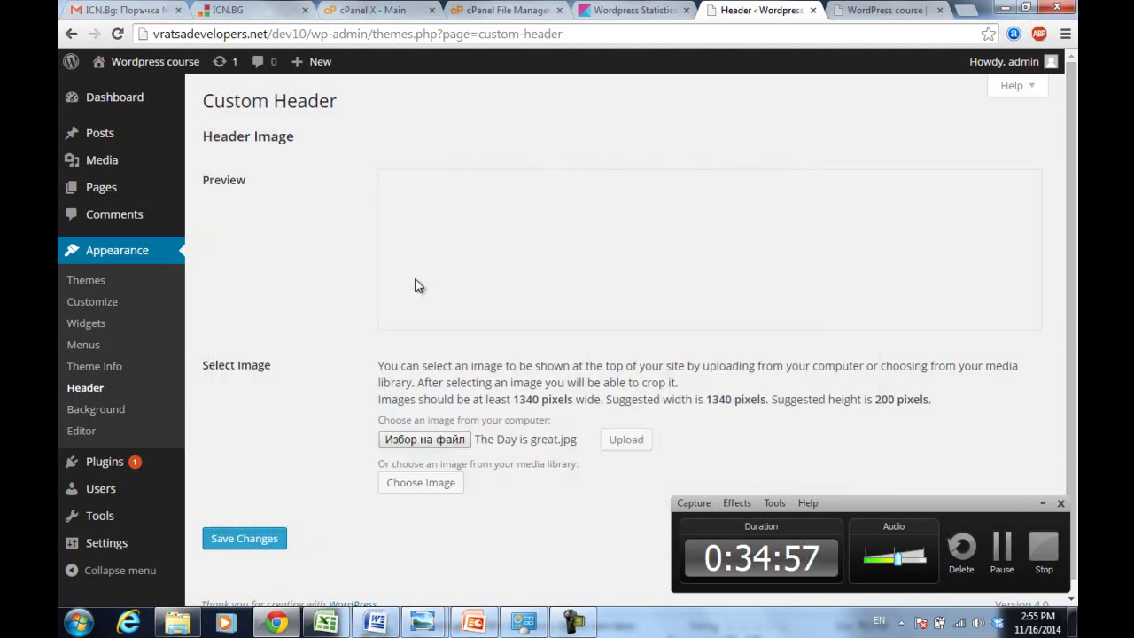
left_click_drag(378, 398, 931, 396)
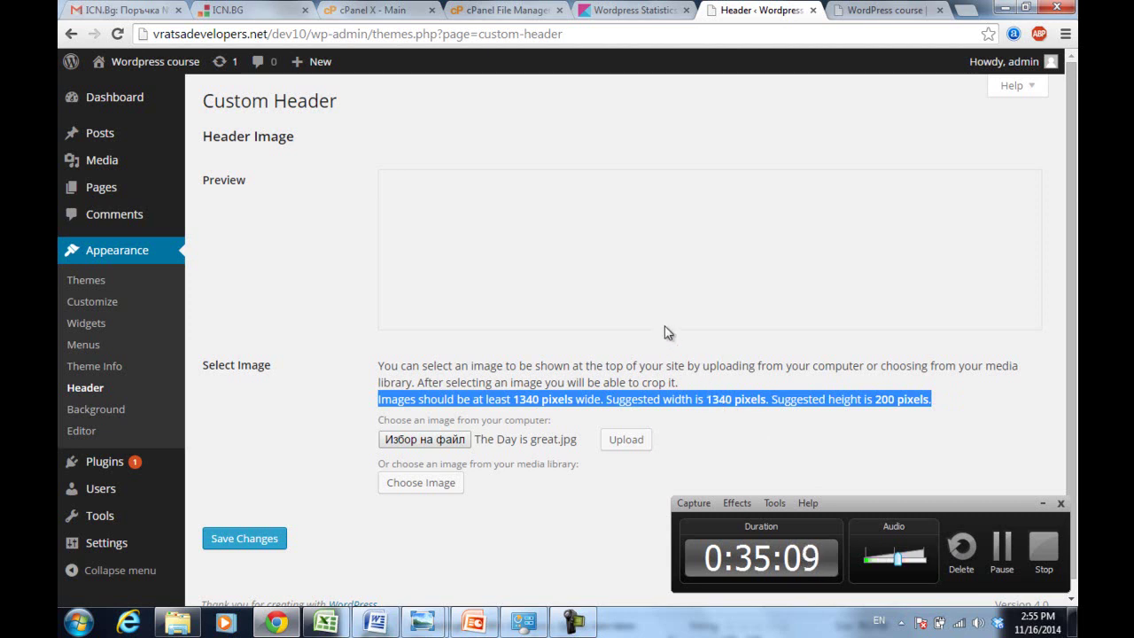
left_click(321, 431)
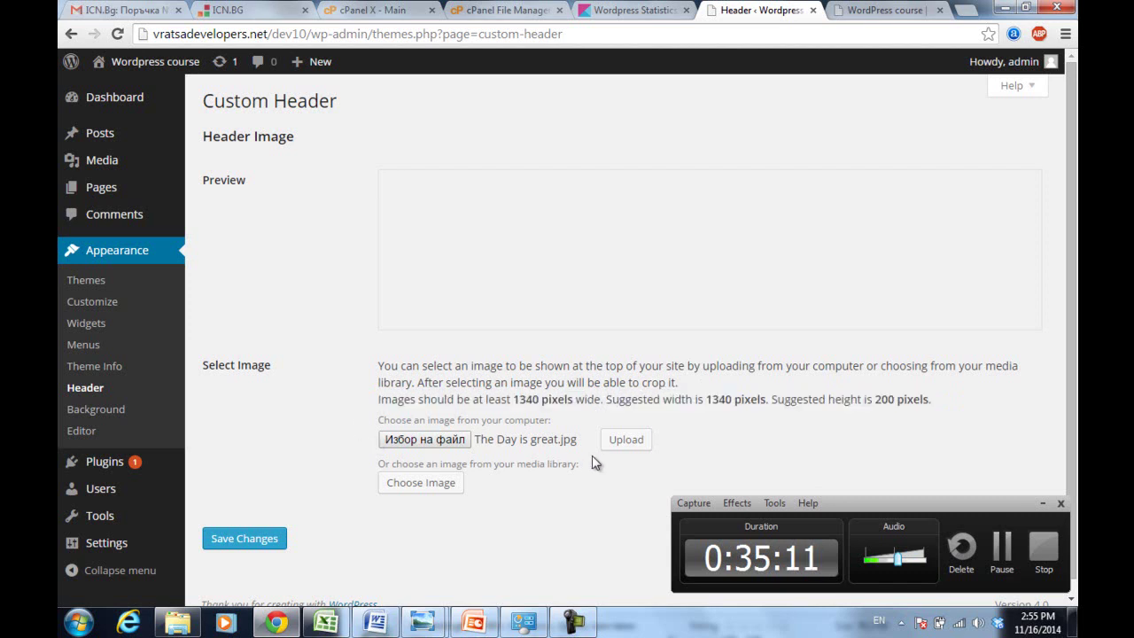
left_click(626, 440)
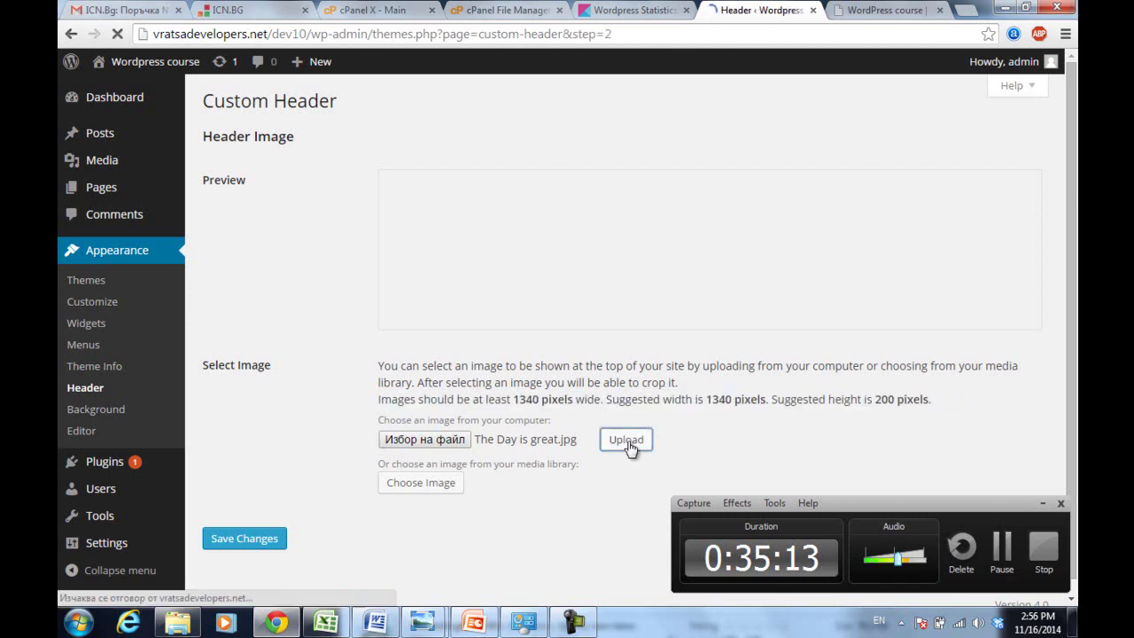
- Move the crop box to the cartoon's middle strip, crop and publish it, then save the header settings
left_click_drag(486, 190, 479, 352)
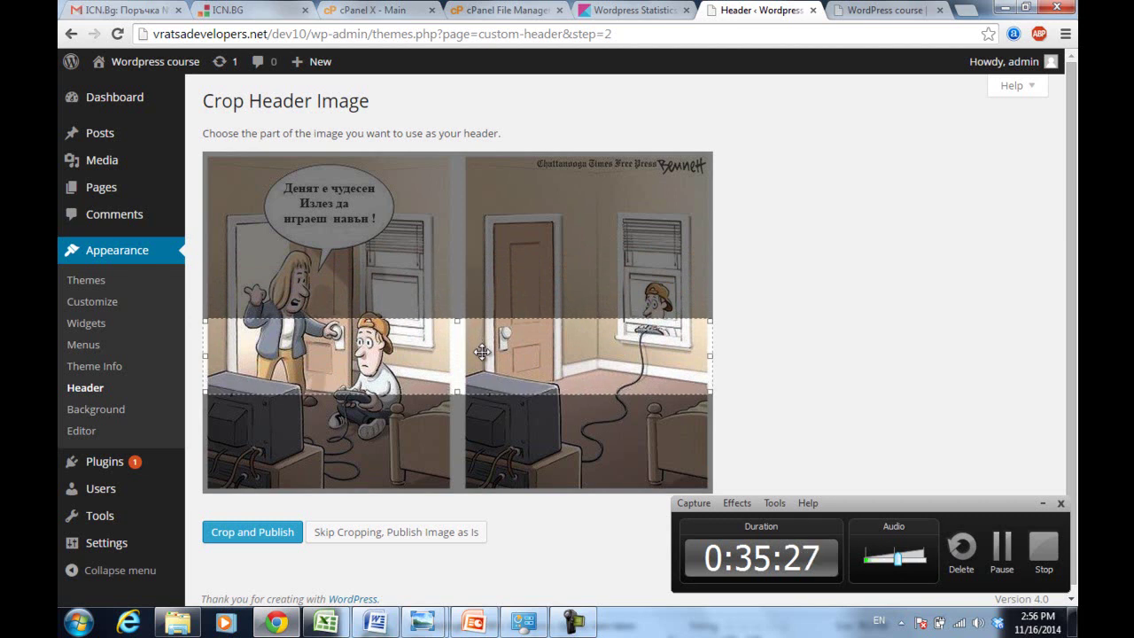
left_click(262, 532)
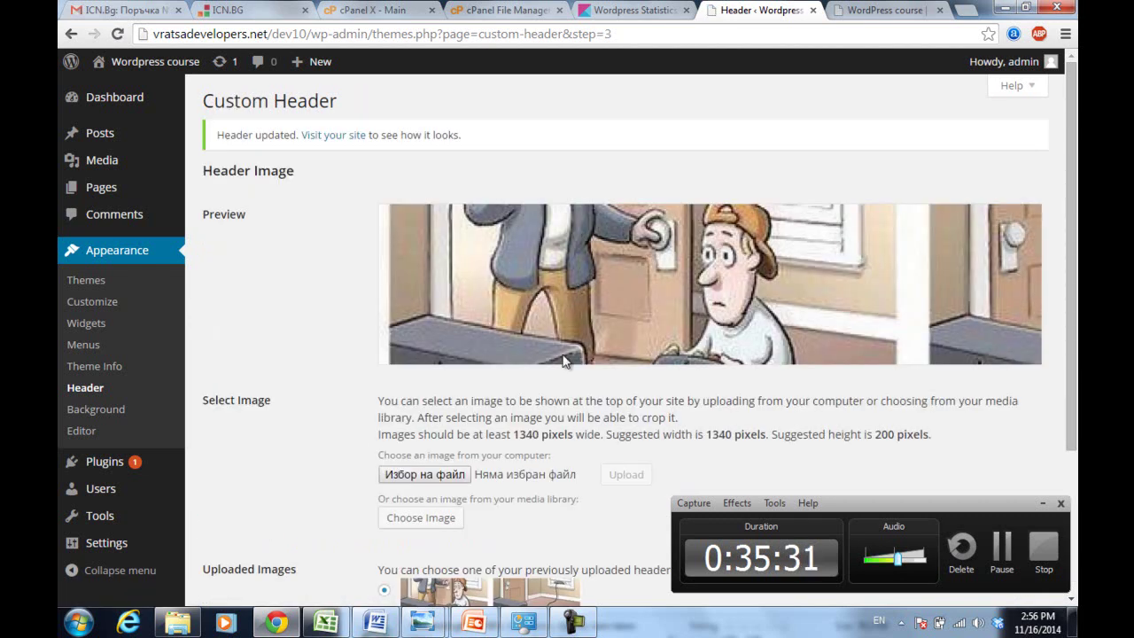
left_click_drag(1067, 272, 1060, 319)
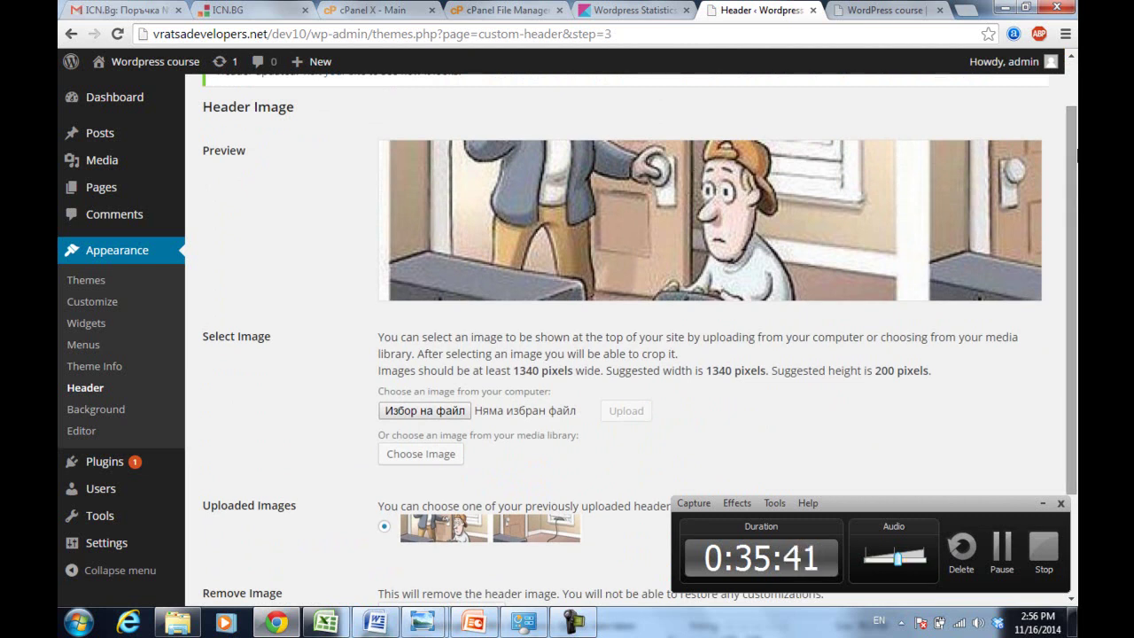
scroll(1070, 198, "down", 3)
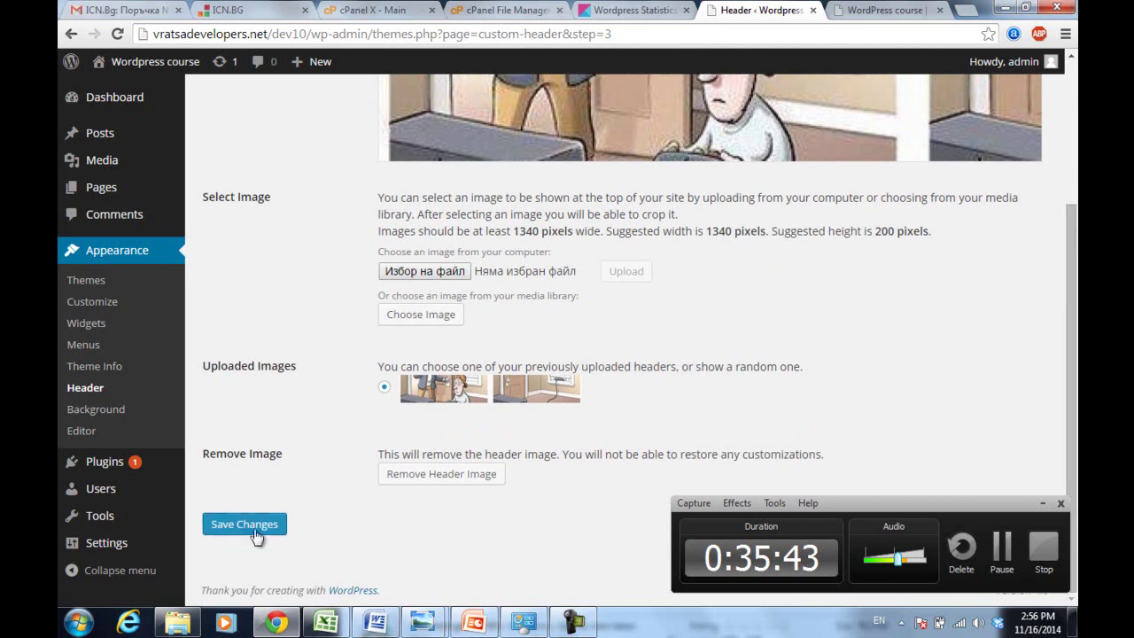
left_click(255, 528)
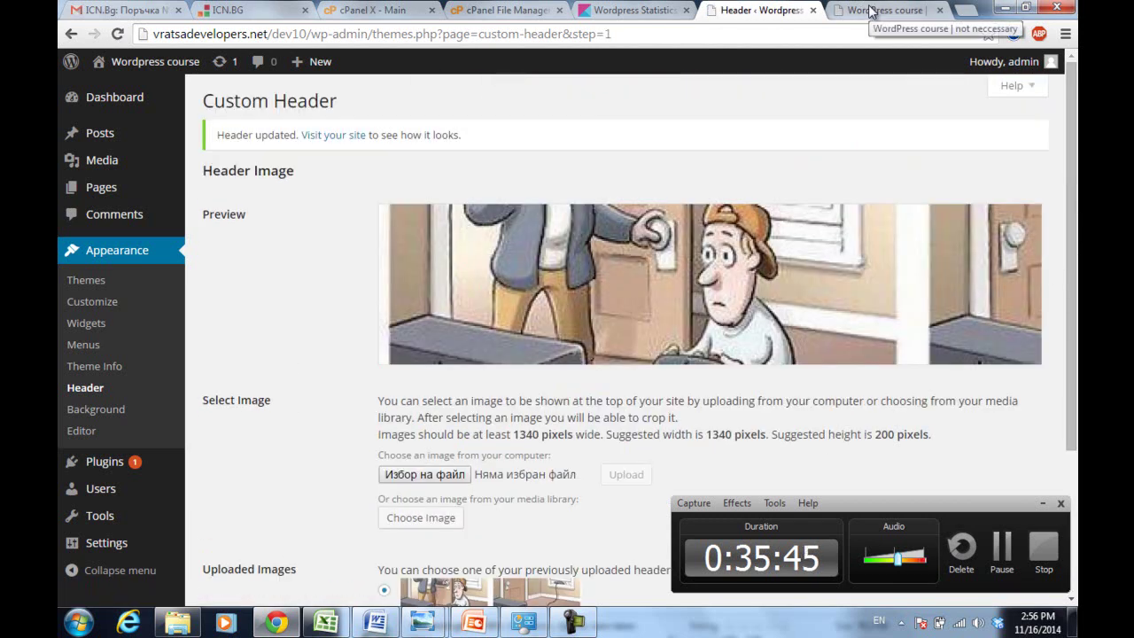
left_click(871, 10)
left_click(810, 35)
key("Return")
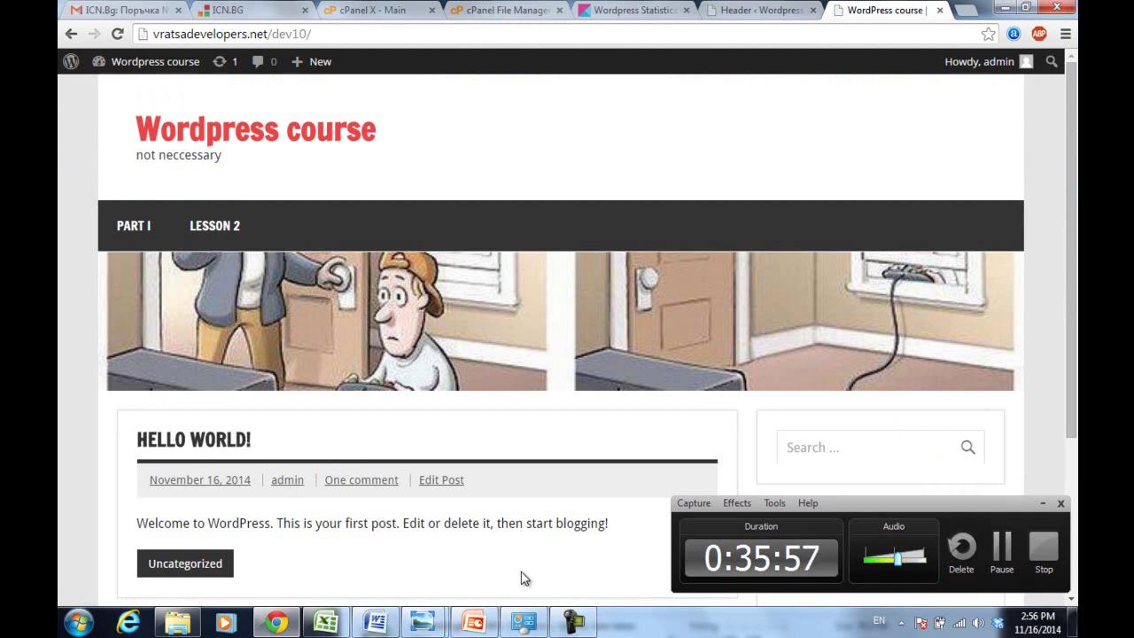
left_click(765, 8)
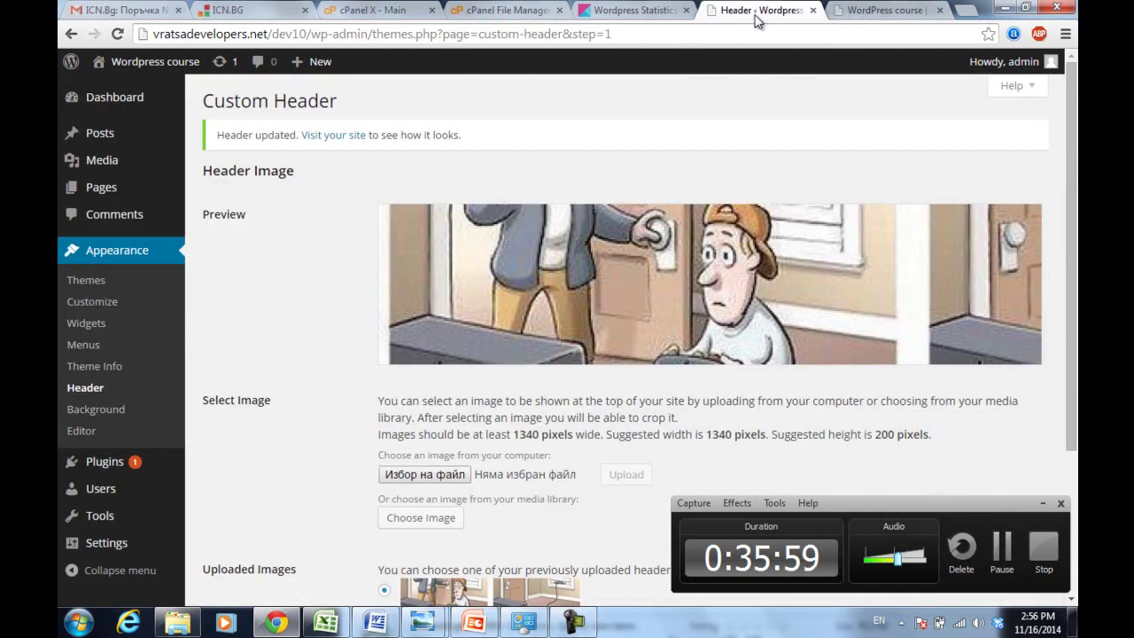
left_click(409, 473)
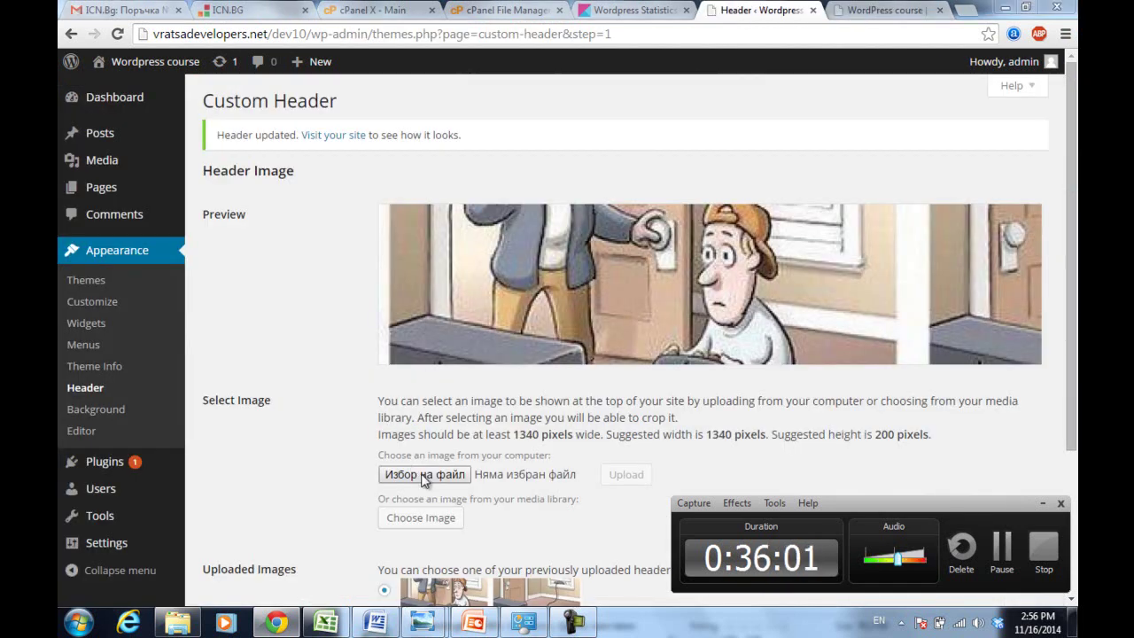
- Open the Week 1 - WP intro folder and close a print dialog opened on the cartoon by mistake
left_click(400, 280)
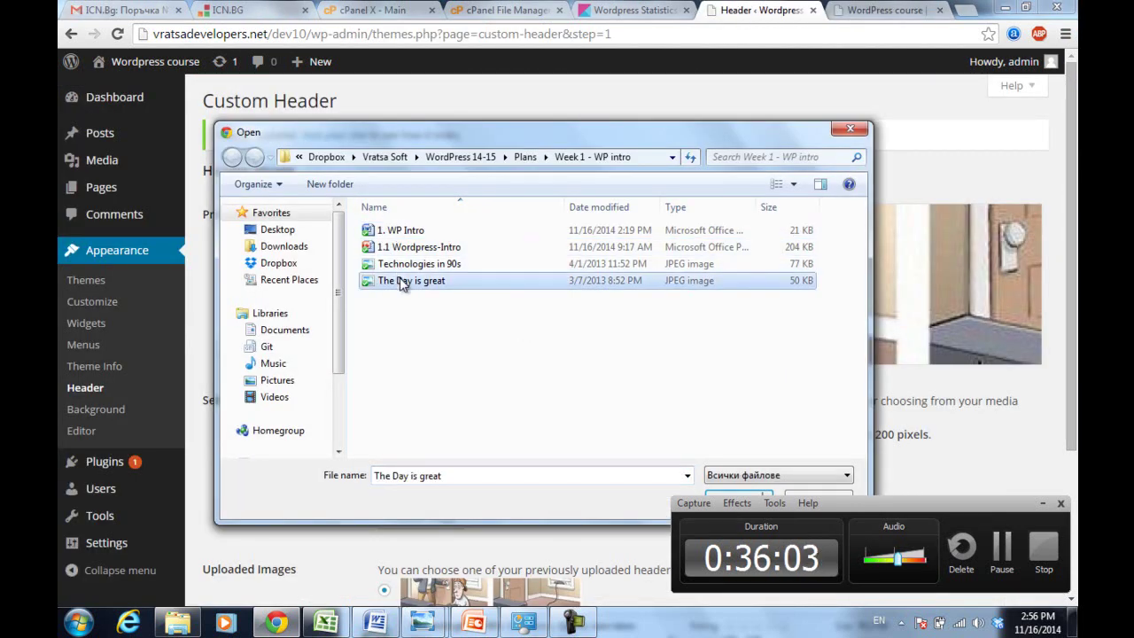
left_click(177, 622)
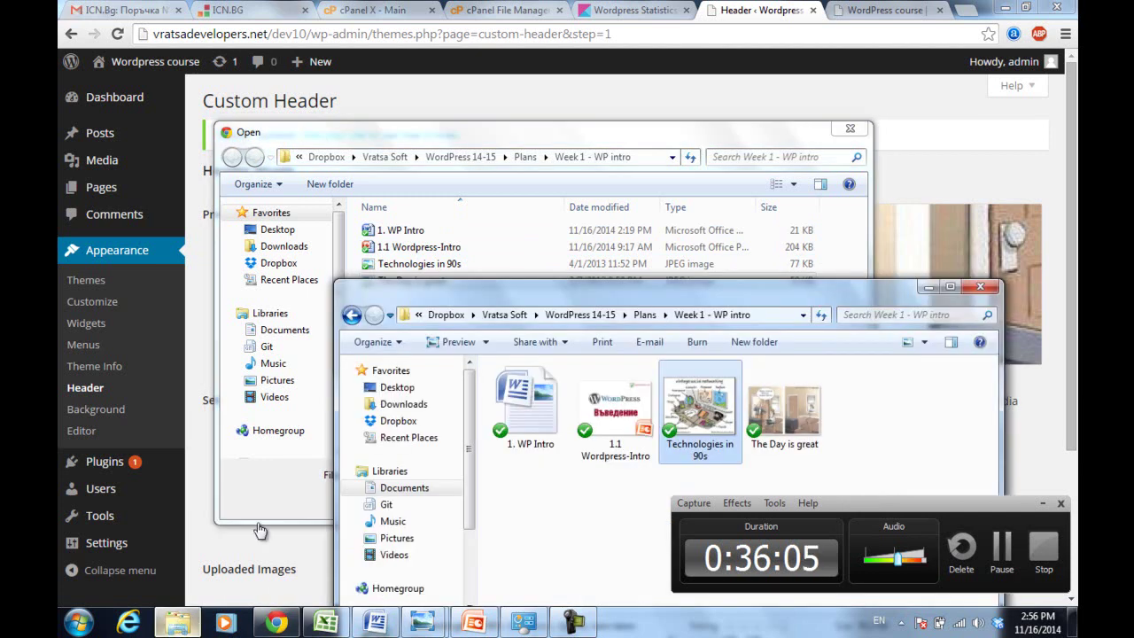
left_click_drag(647, 305, 493, 220)
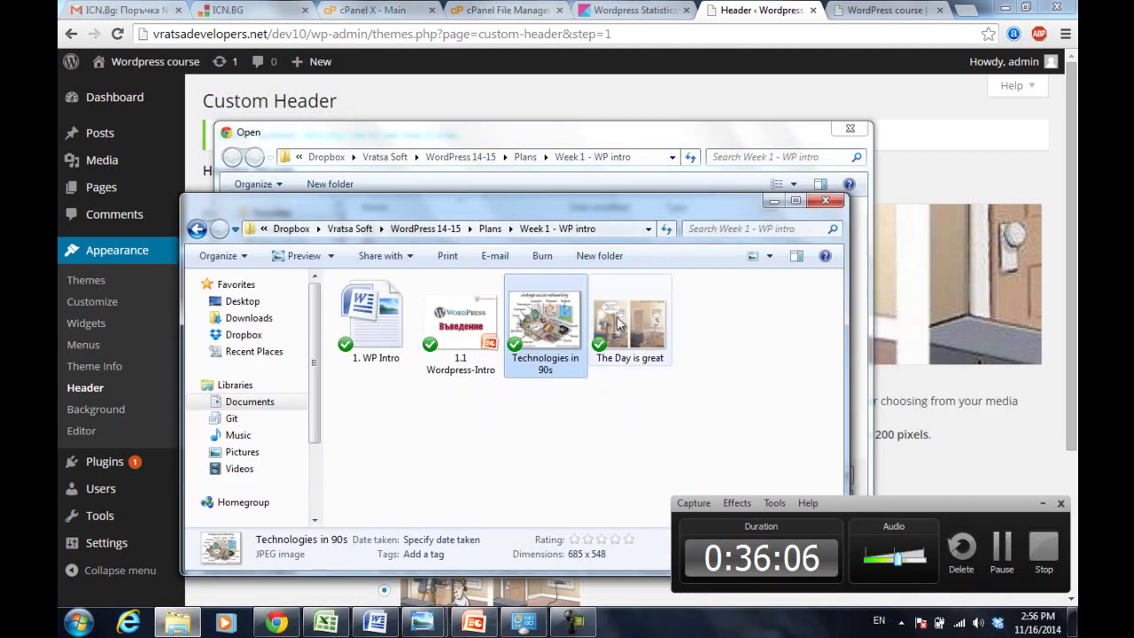
left_click(619, 326)
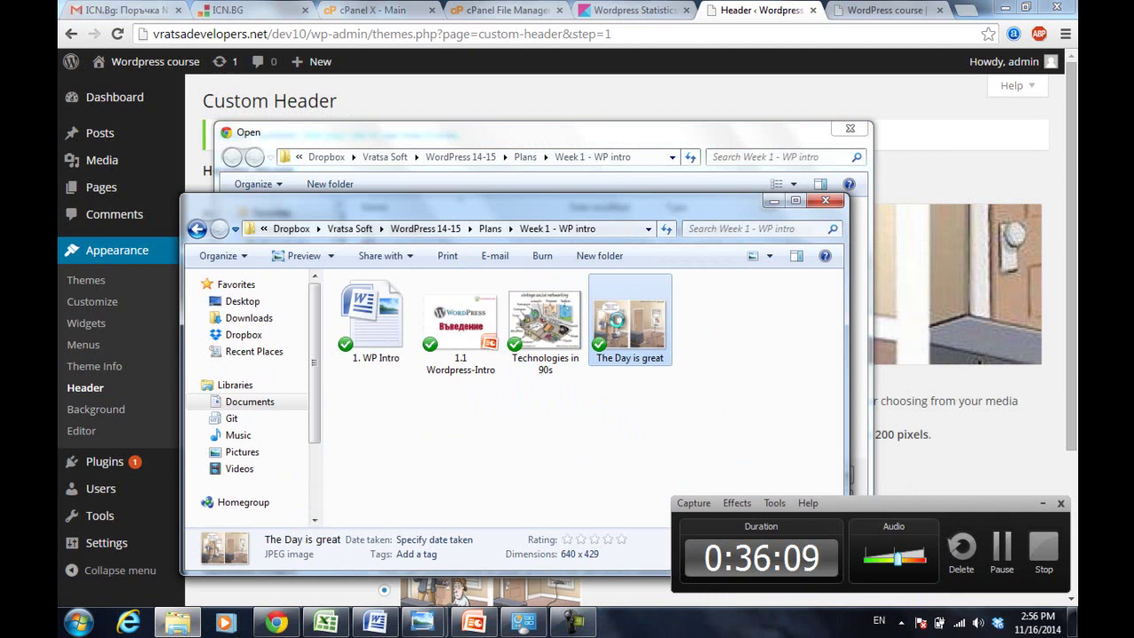
right_click(618, 326)
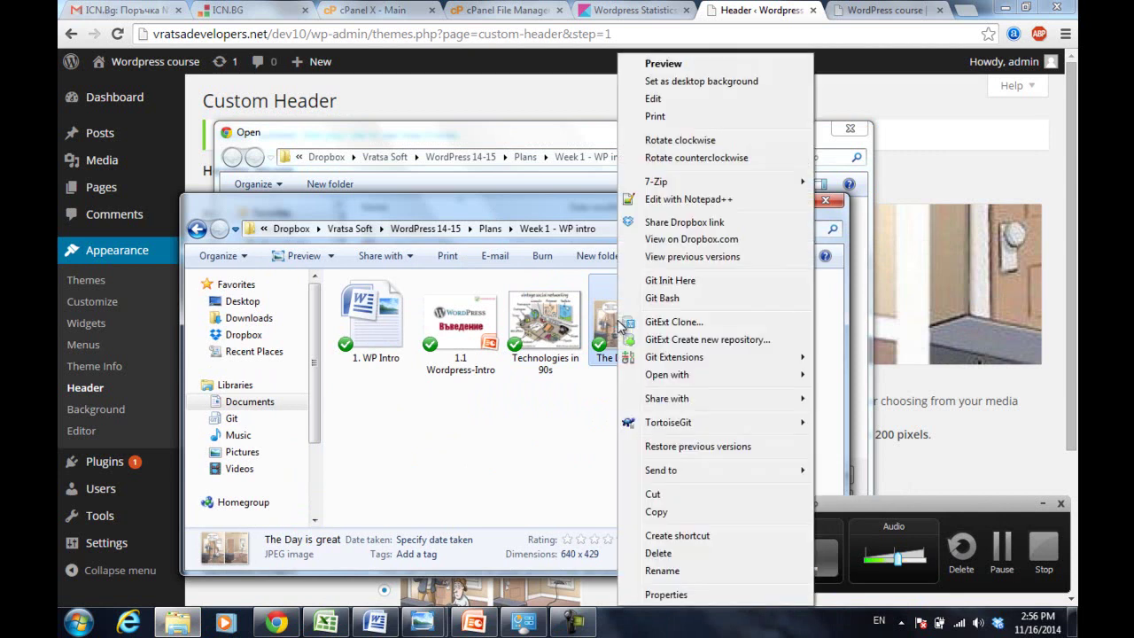
left_click(721, 116)
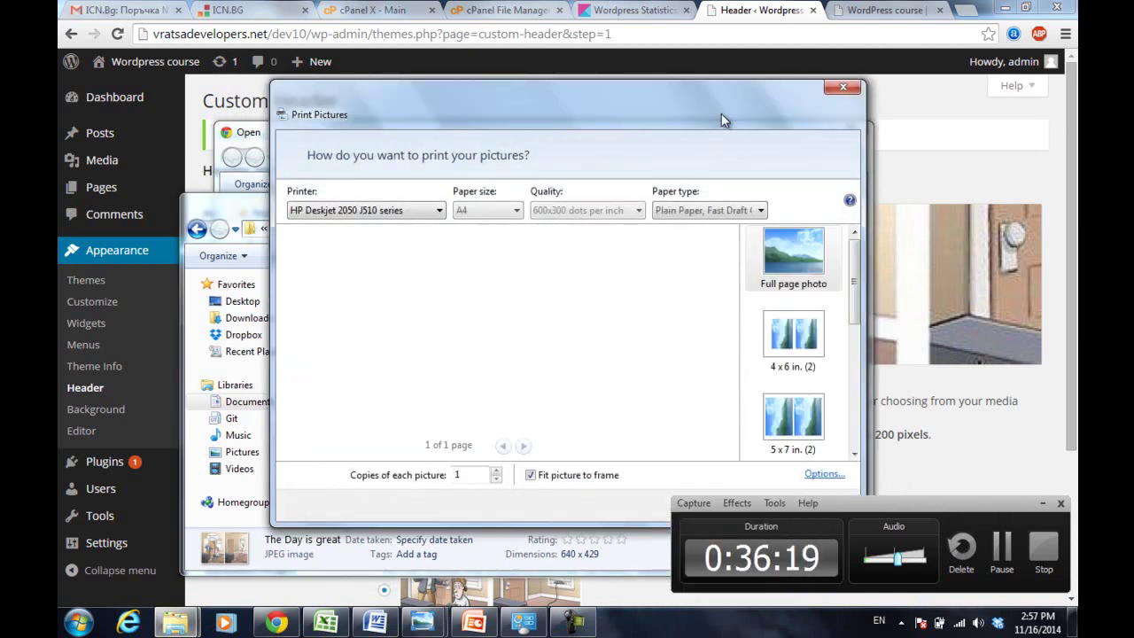
left_click(839, 90)
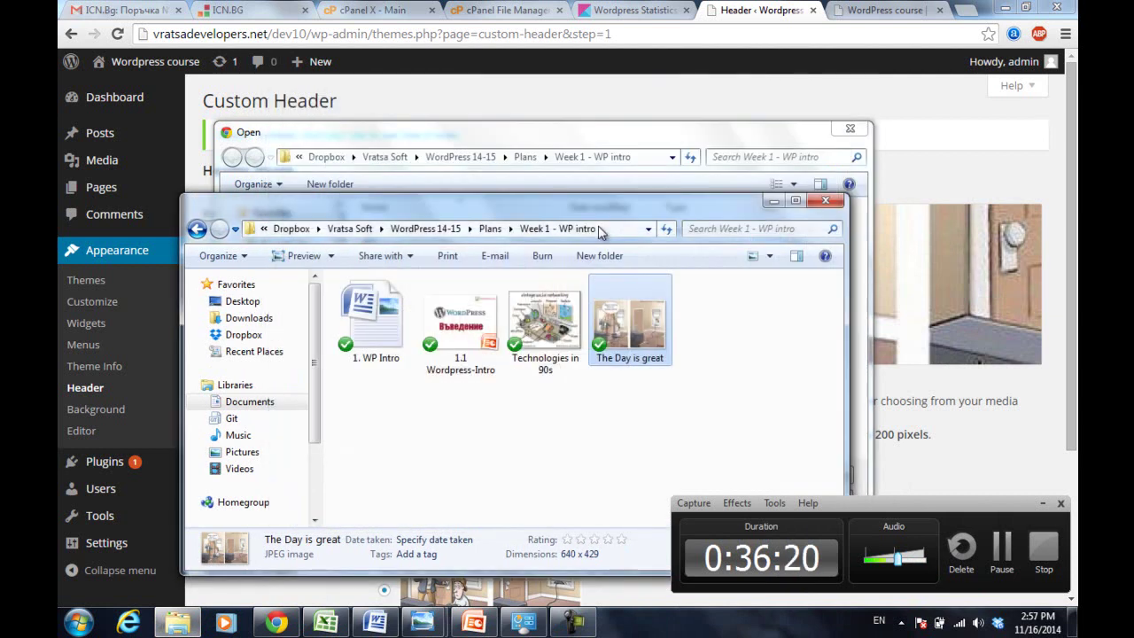
- Open The Day is great in Paint from its right-click Open with menu
right_click(626, 310)
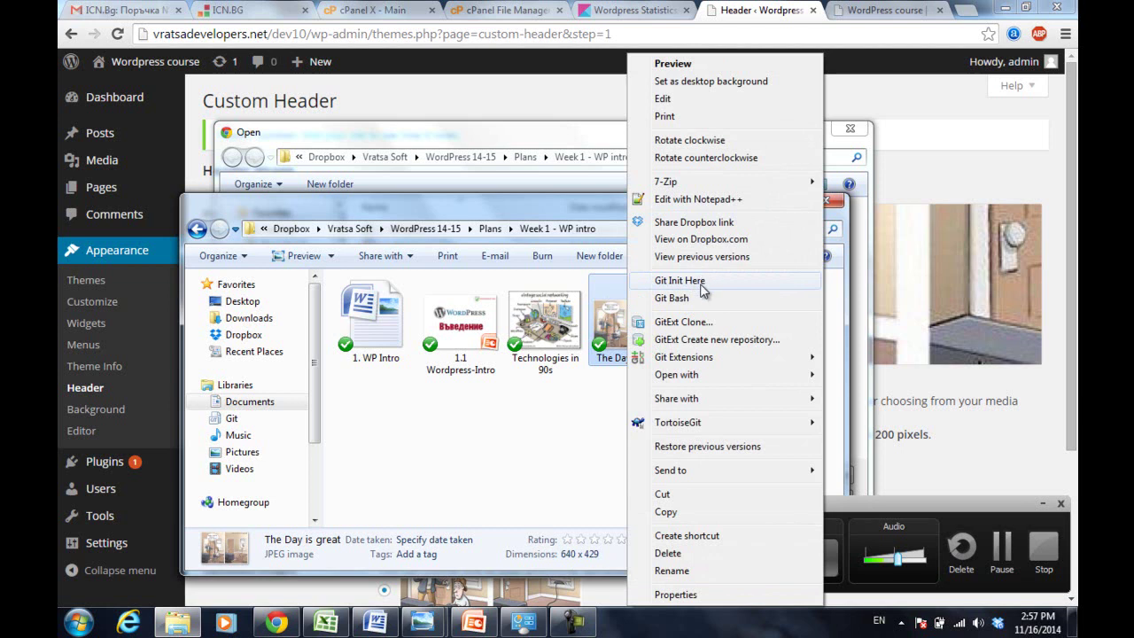
mouse_move(695, 376)
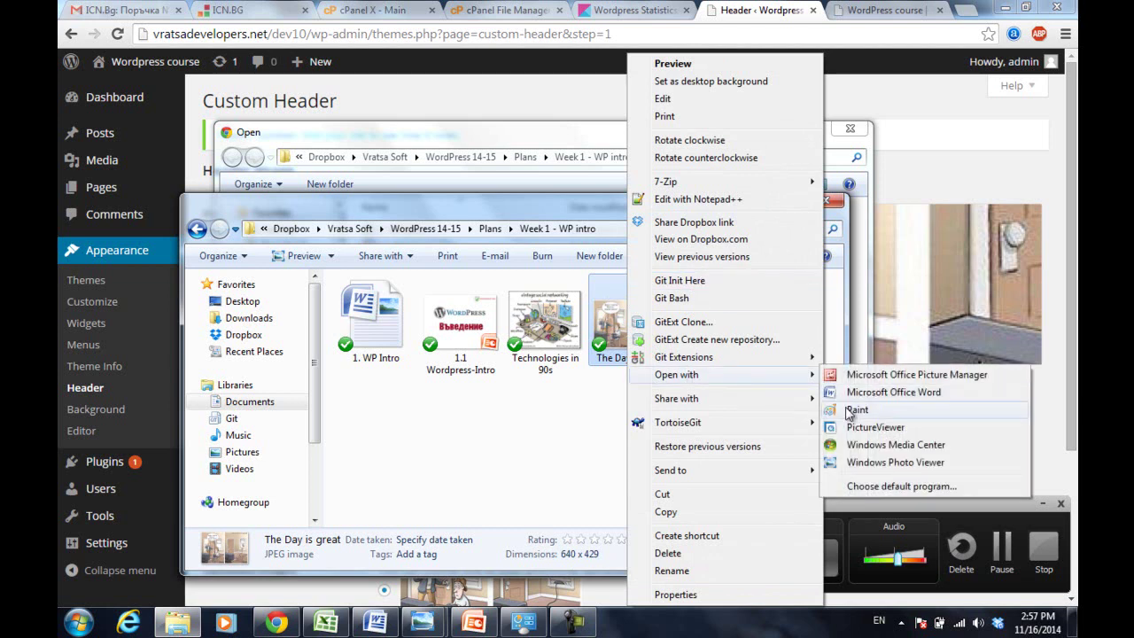
left_click(848, 405)
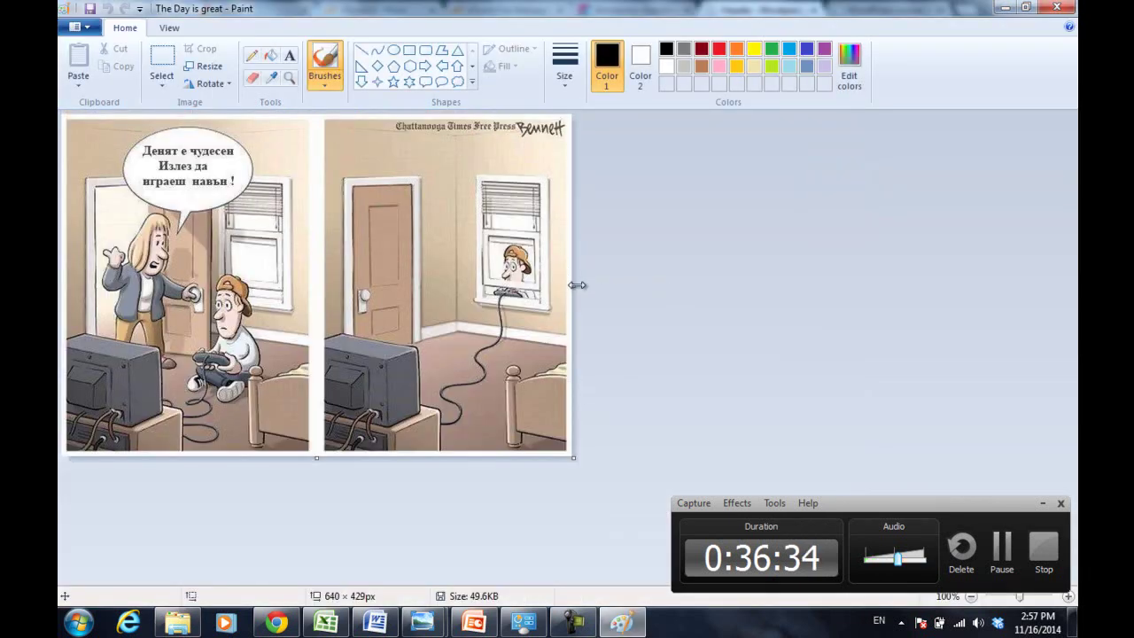
- Widen the canvas to the right and move the two comic panels toward its centre
left_click_drag(576, 284, 988, 290)
left_click(970, 596)
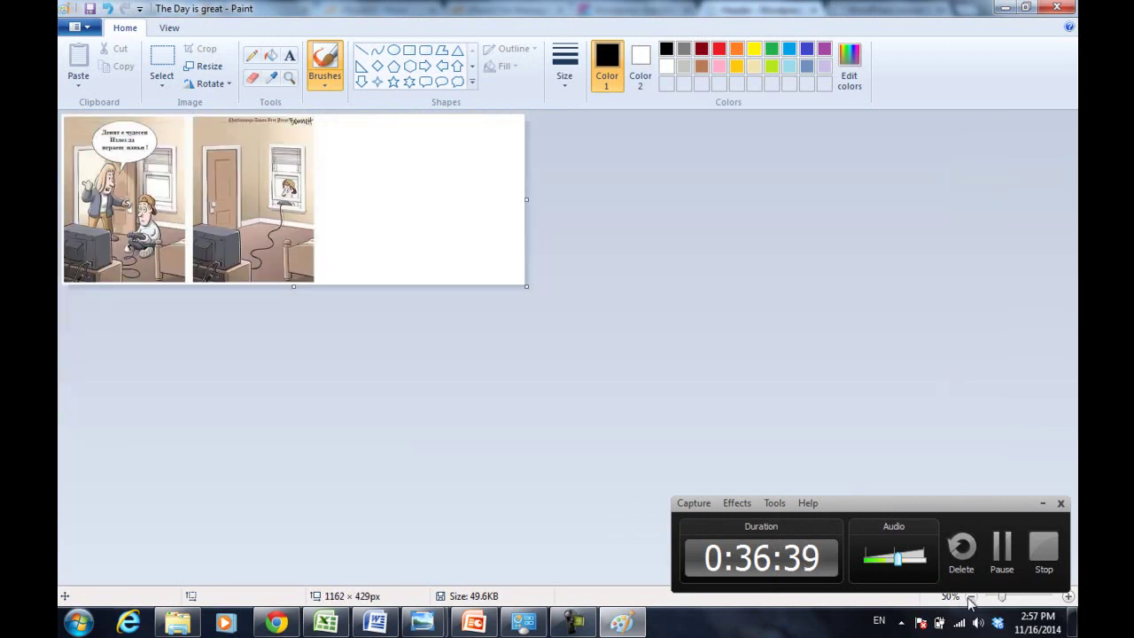
left_click(970, 596)
left_click_drag(296, 162, 320, 159)
left_click(161, 67)
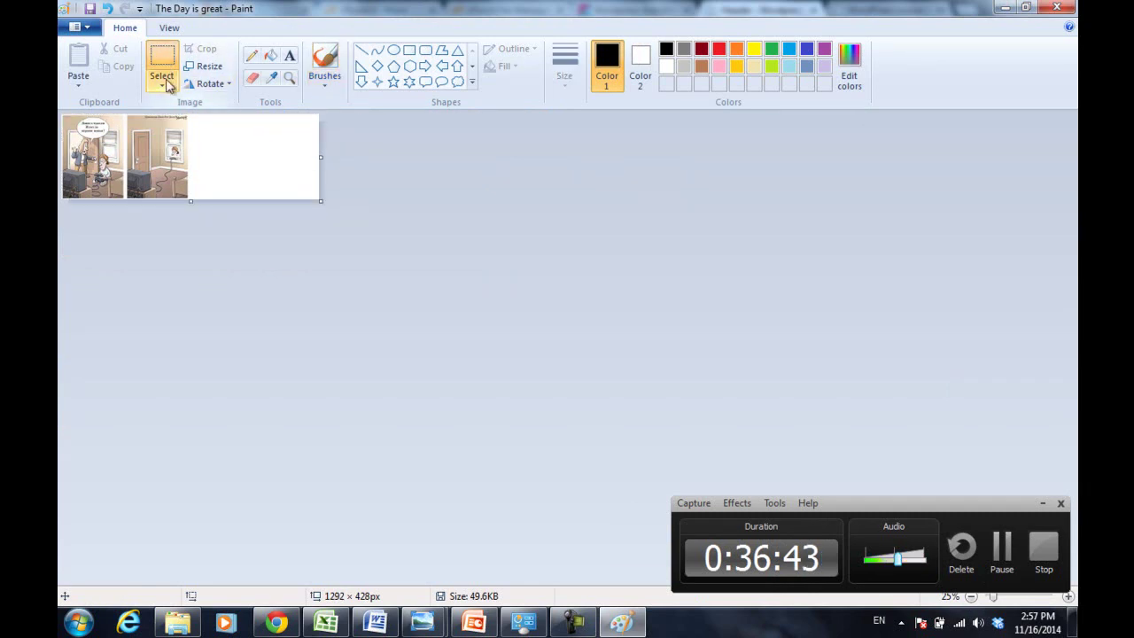
left_click_drag(200, 198, 60, 77)
left_click_drag(134, 139, 195, 139)
- Save the widened picture as a JPEG, adding '- smiley' to the suggested file name
left_click(81, 27)
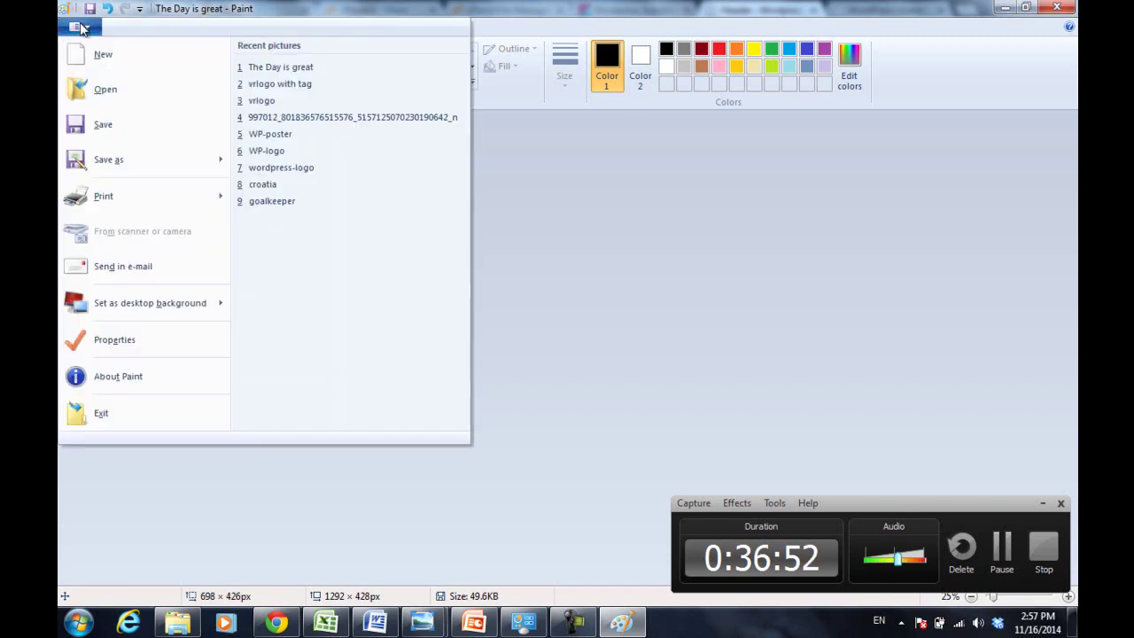
mouse_move(112, 164)
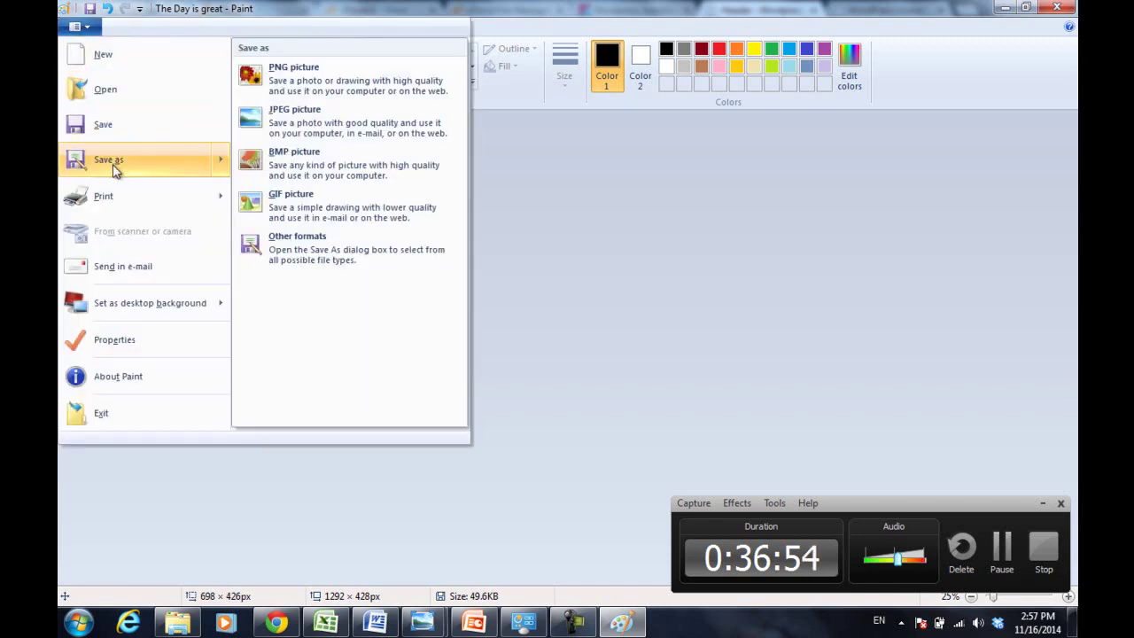
left_click(334, 126)
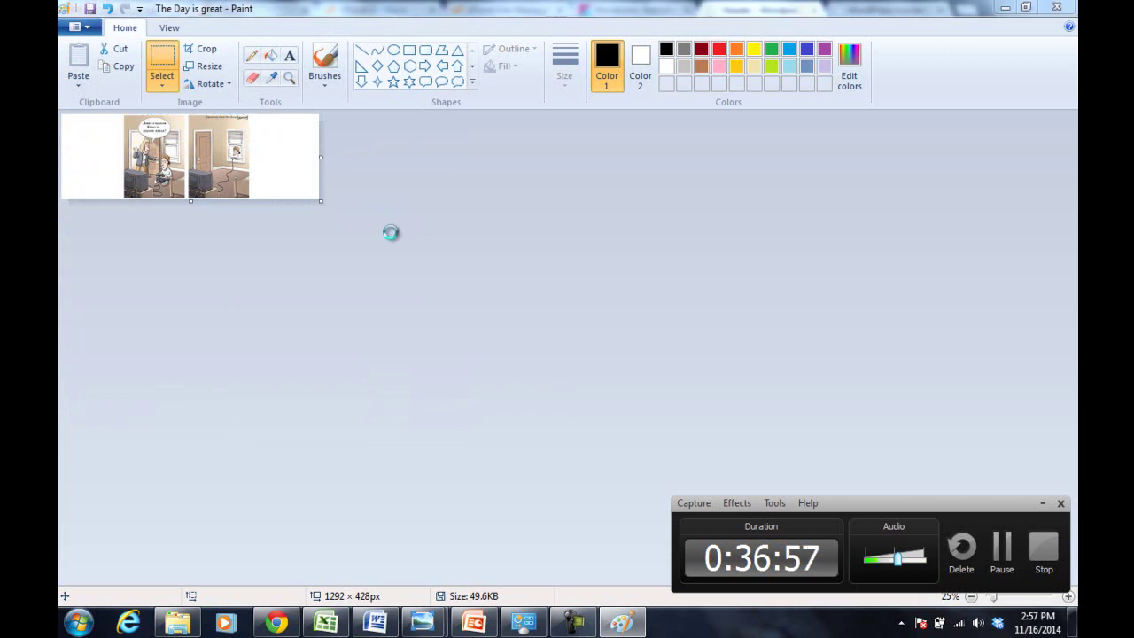
left_click(267, 303)
type("- smiley")
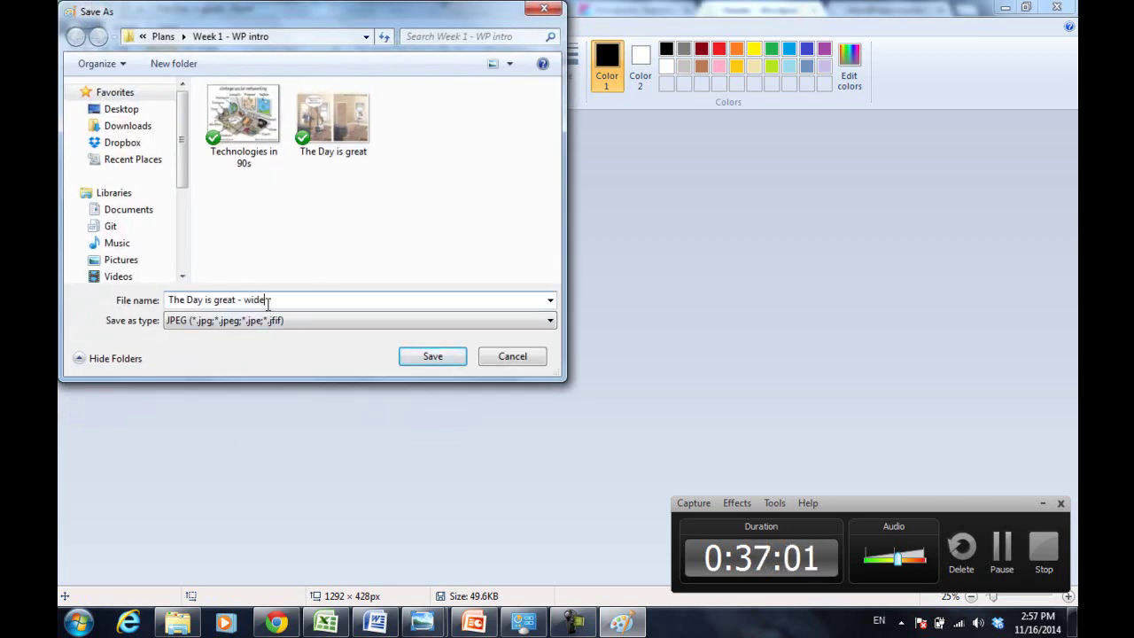
key("Return")
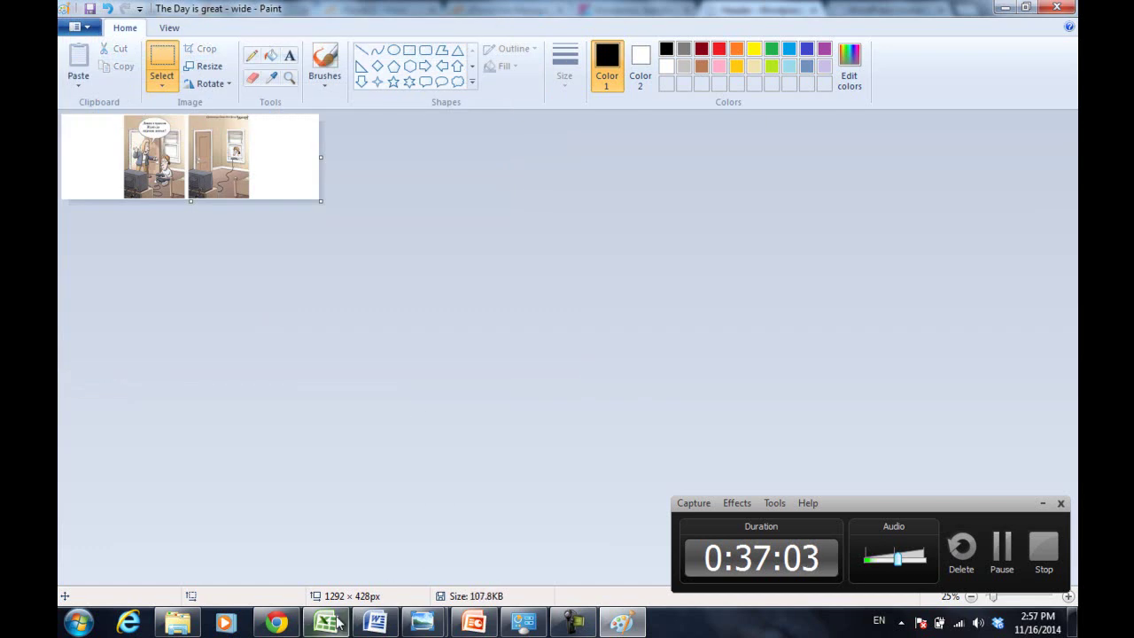